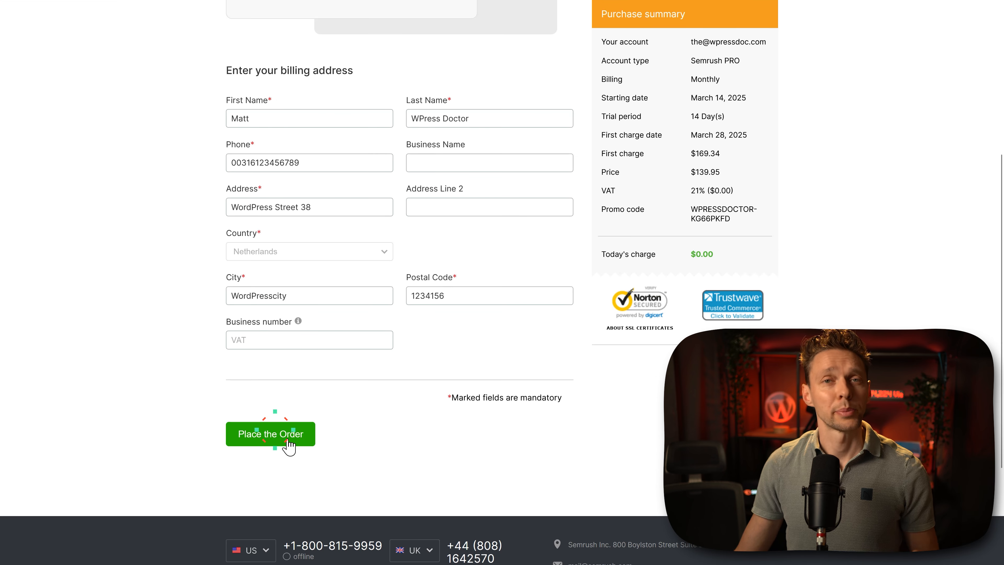
Step: Place the Semrush PRO trial order and start a project for petmarketnyc.com
left_click(289, 444)
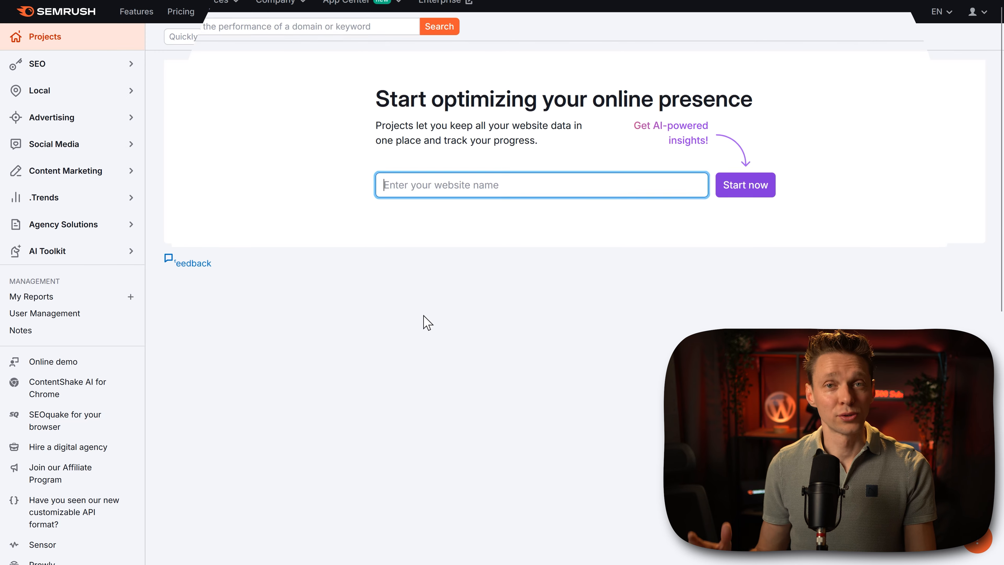
type("https://petmarketnyc.com/")
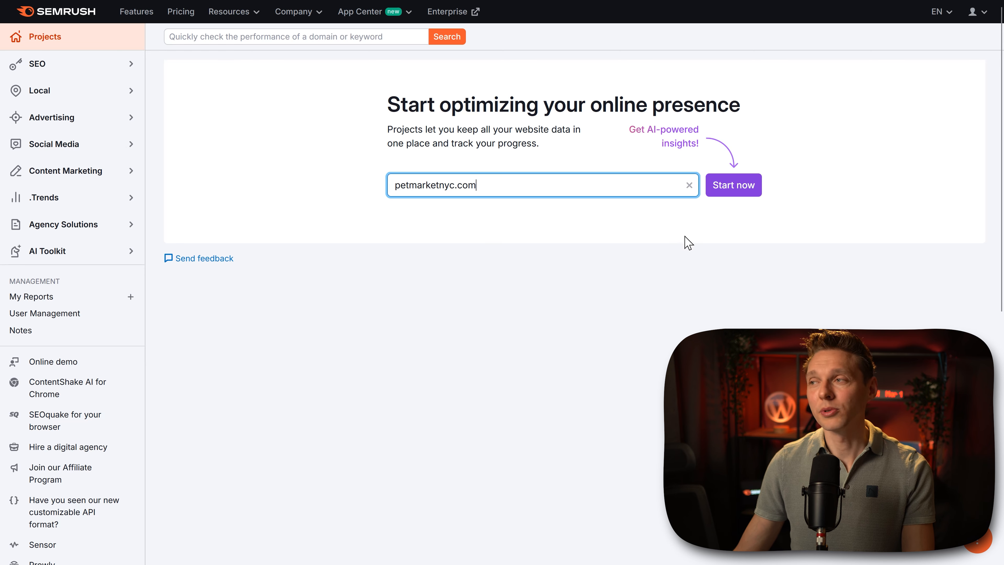
left_click(737, 191)
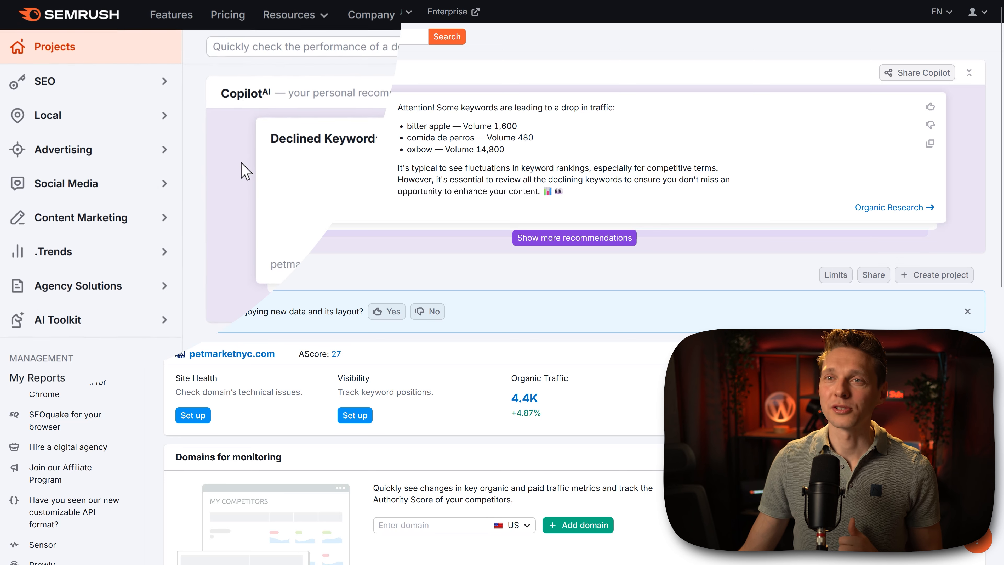
Step: Open Keyword Overview and enter the keywords dog food nyc, cat food nyc, cat food, cat food nyc and bird food nyc
left_click(198, 119)
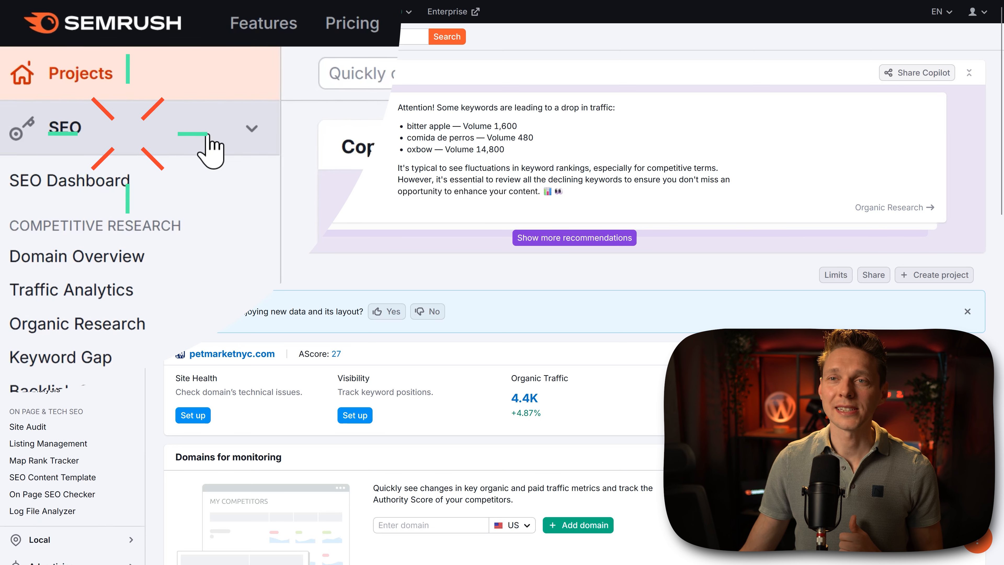
scroll(39, 297, "down", 2)
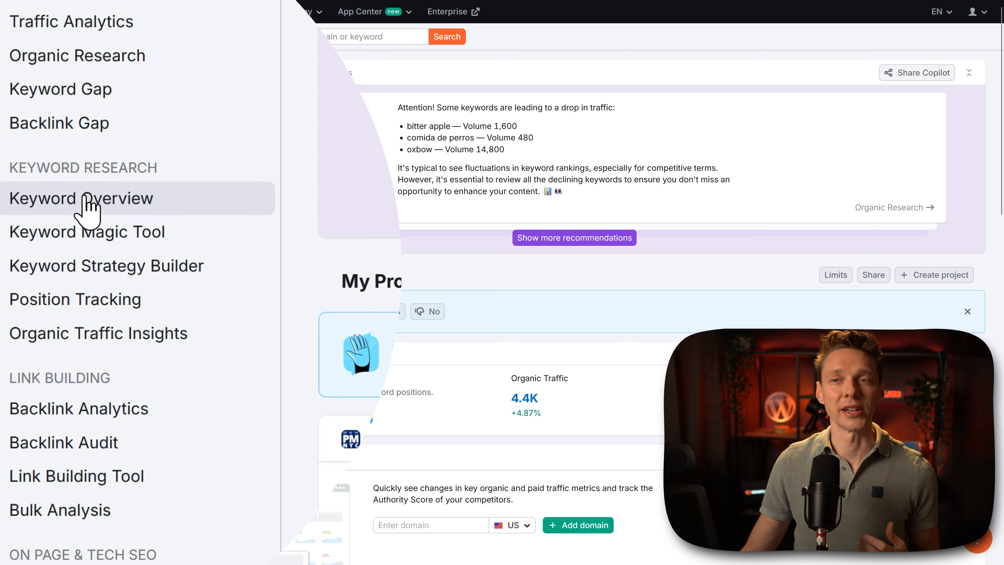
left_click(79, 202)
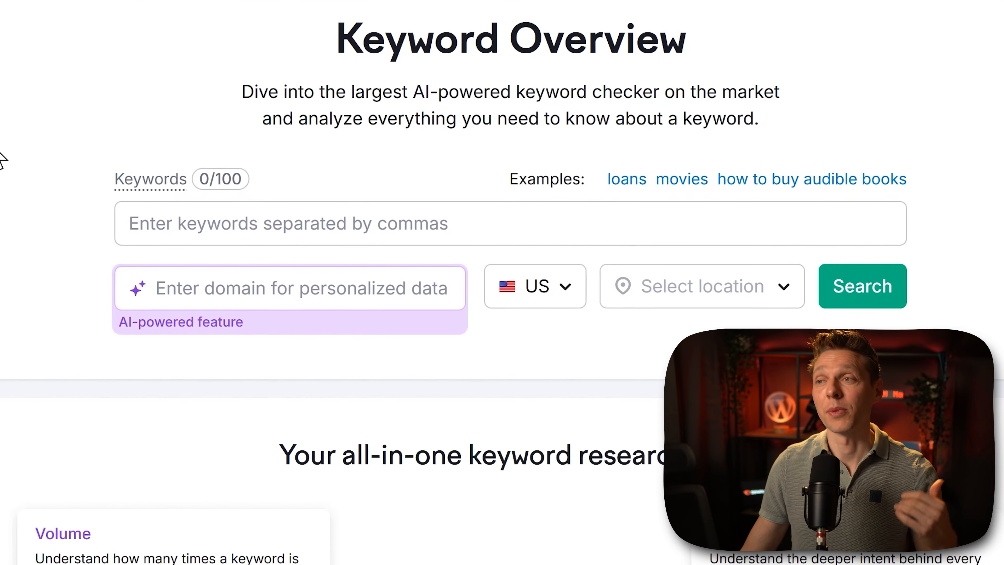
left_click(197, 227)
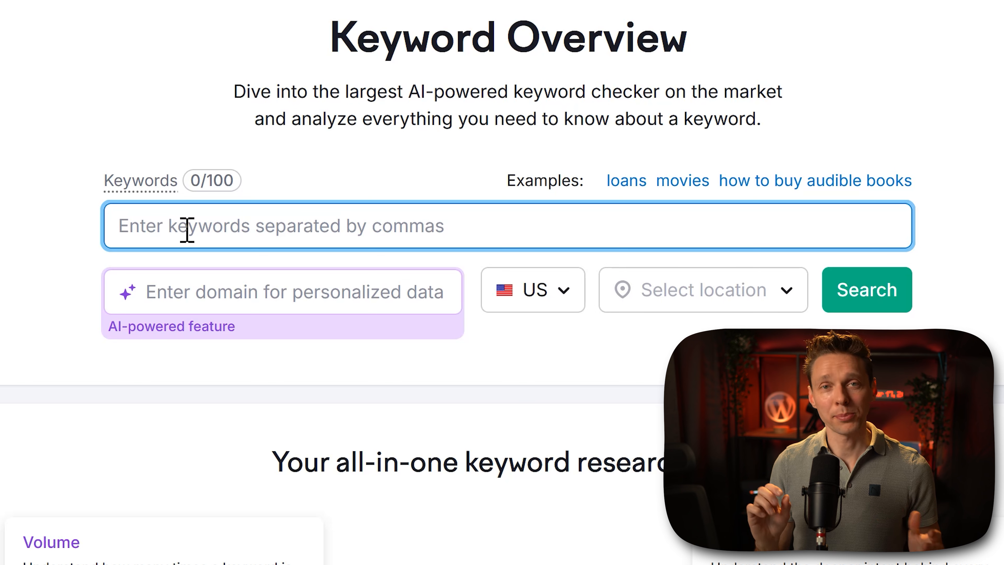
type("dog food nyc cat food nyc cat food cat food nyc bird food nyc")
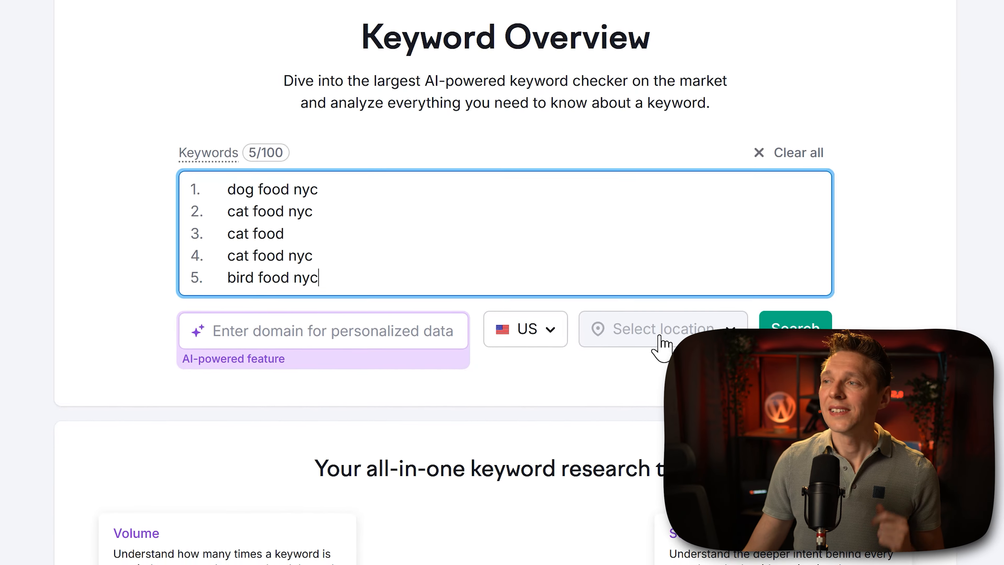
left_click(667, 365)
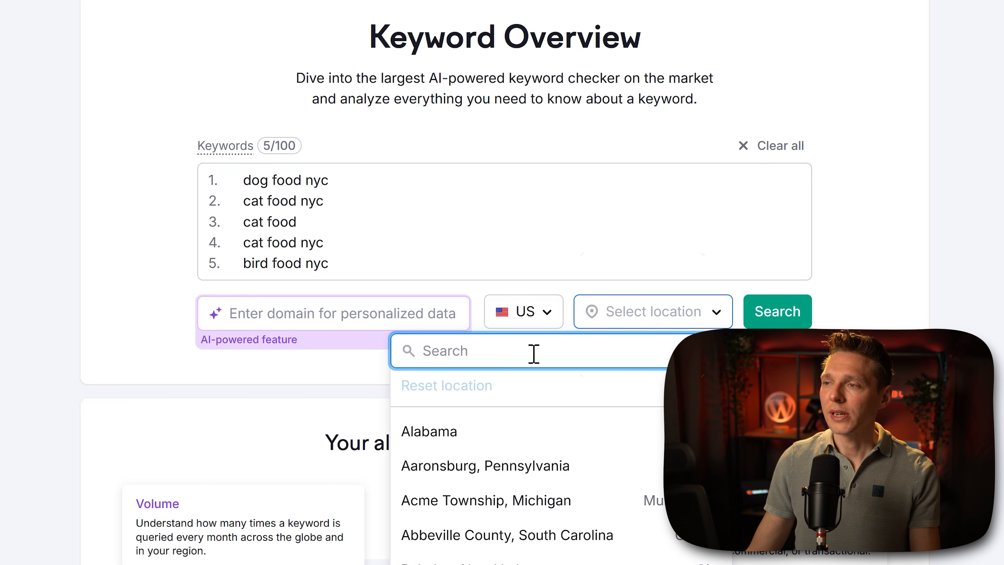
type("new york")
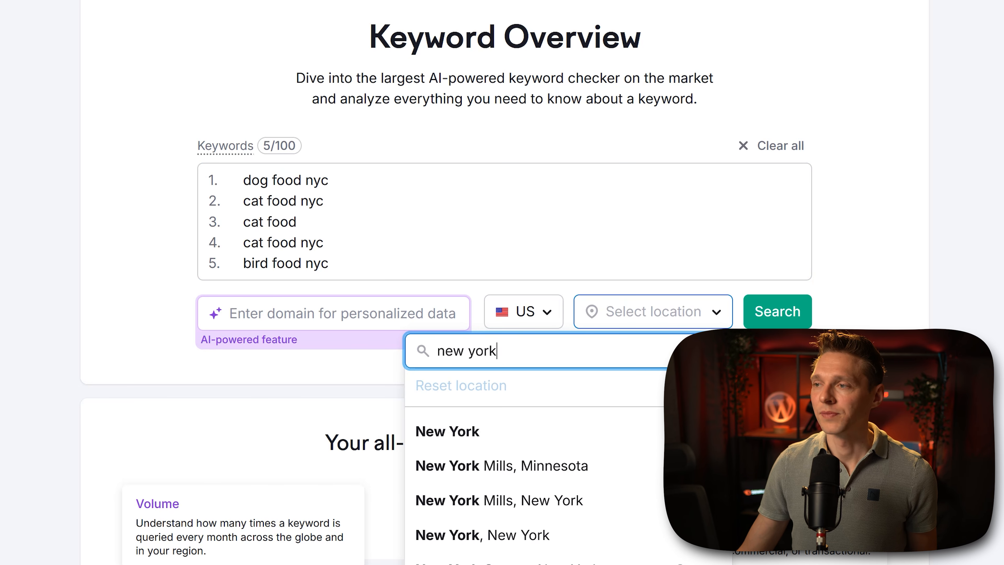
left_click(503, 445)
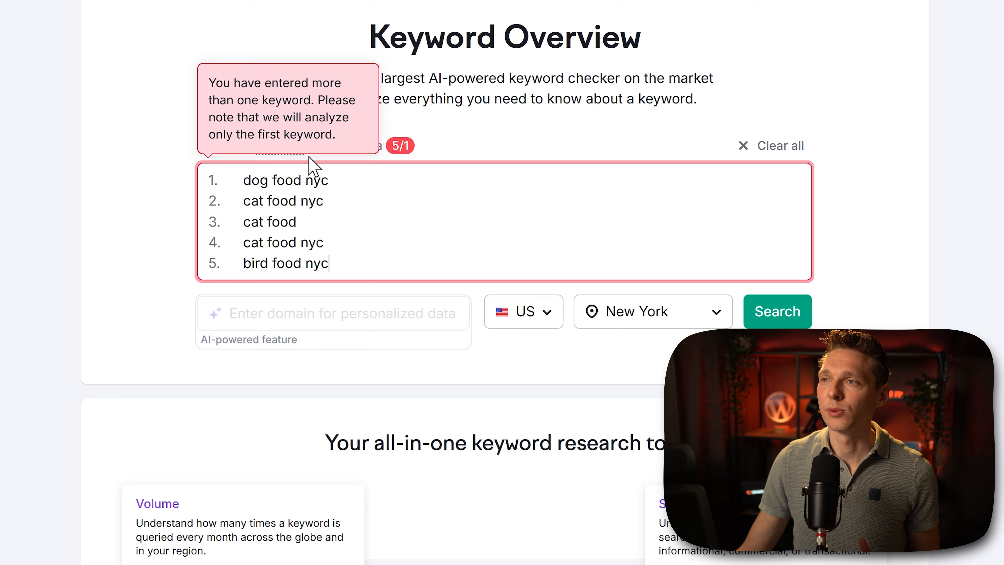
left_click(299, 196)
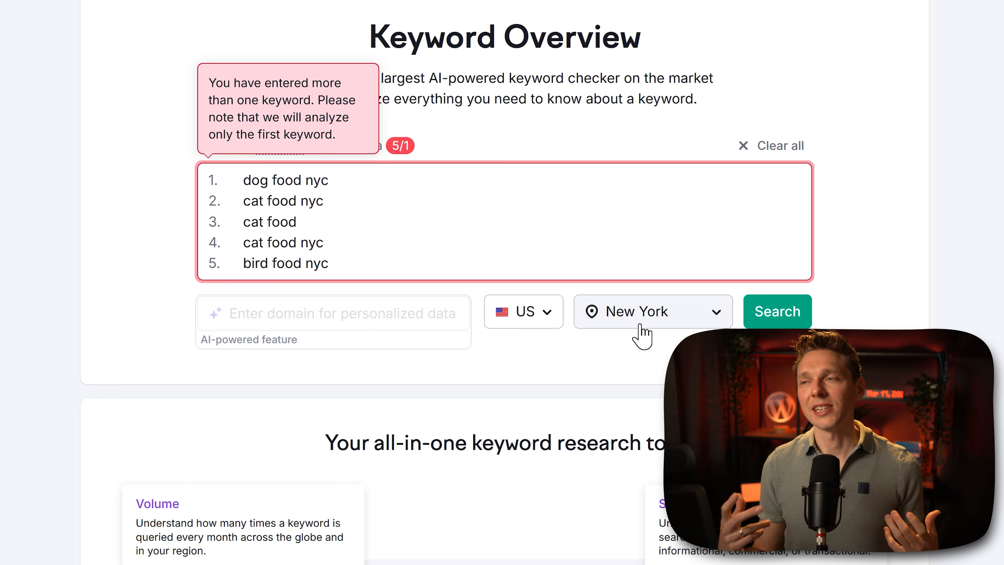
left_click(509, 184)
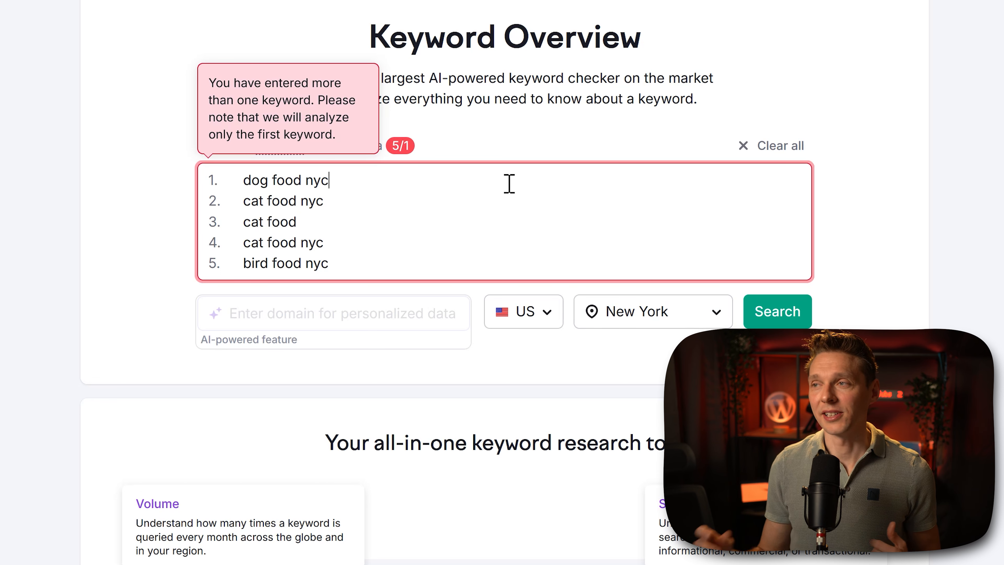
left_click(718, 316)
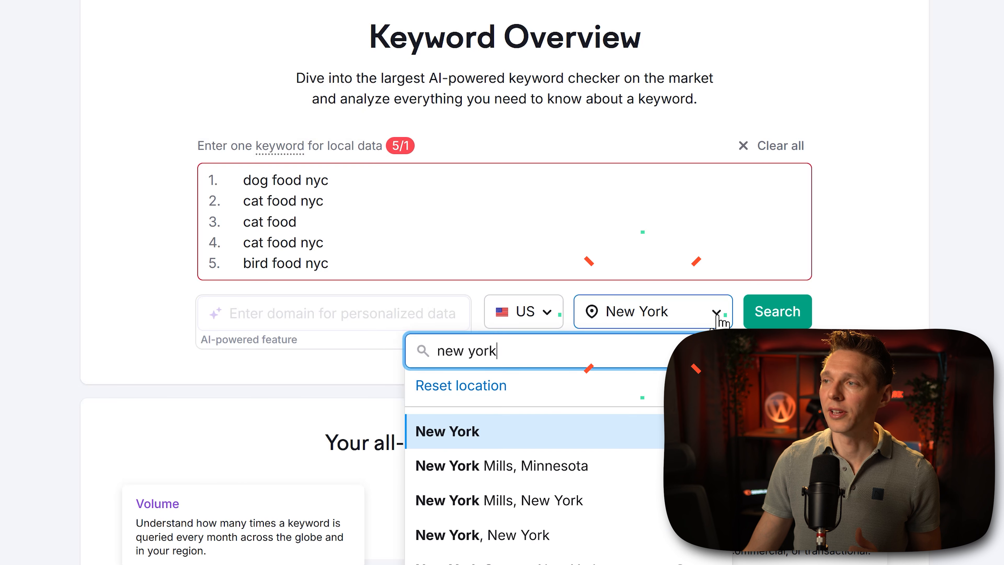
left_click(470, 392)
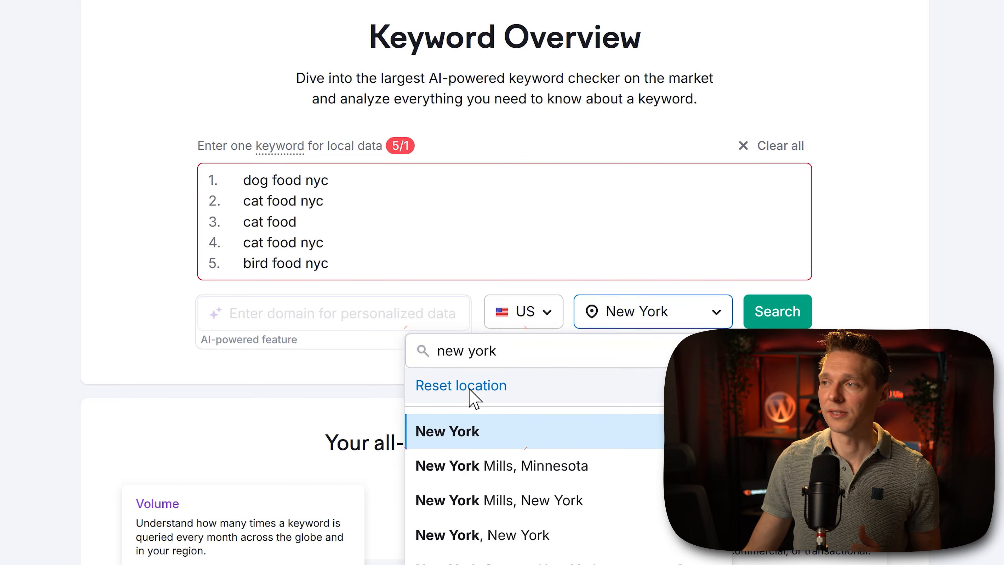
Step: Run the US keyword search personalized for the domain petmarketnyc.com and dismiss the rating request above the results
left_click(334, 314)
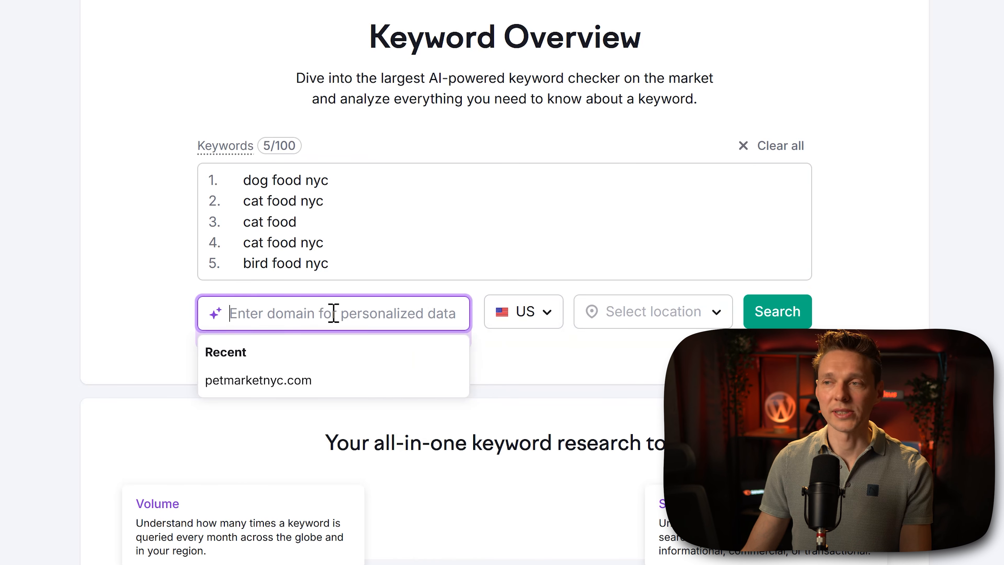
left_click(377, 372)
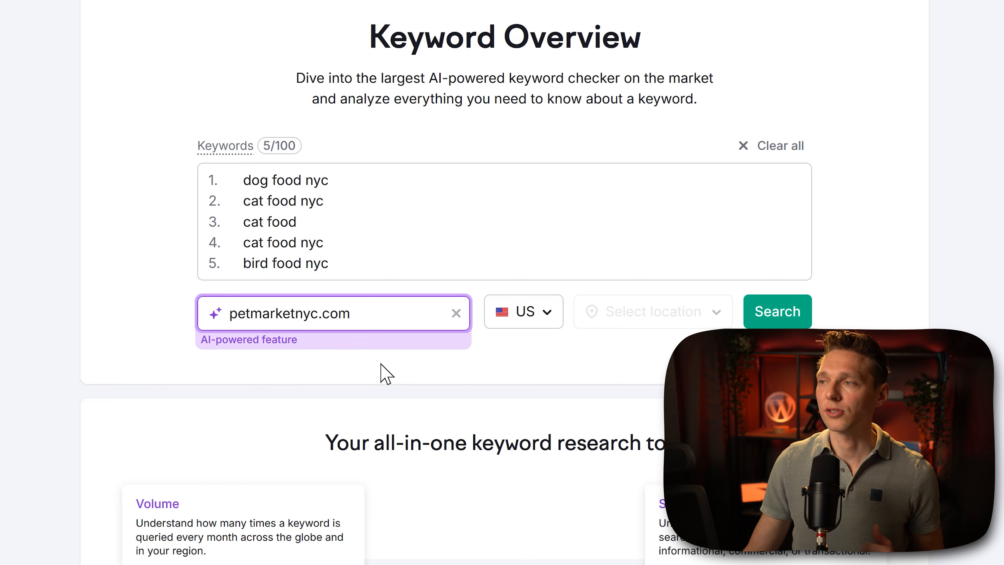
left_click(381, 363)
left_click(778, 313)
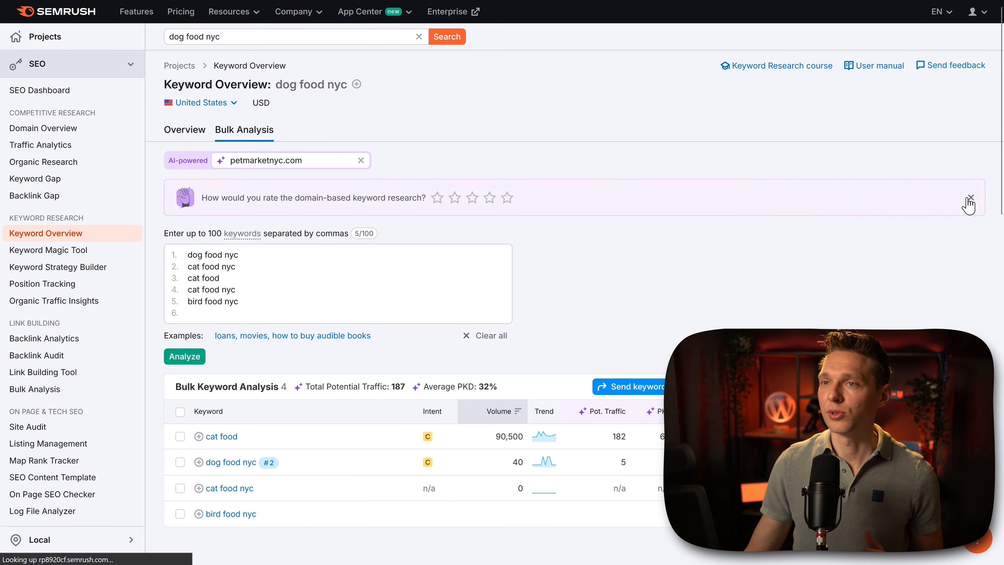
left_click(970, 197)
Step: Examine the intent, search volume, potential traffic and personal keyword difficulty of the keywords in the bulk analysis table
middle_click(766, 191)
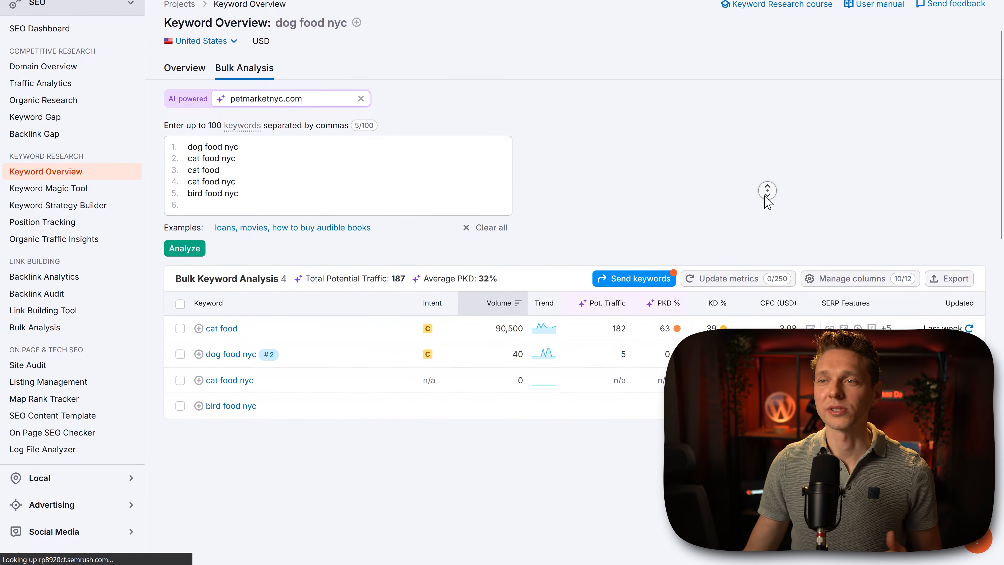
middle_click(765, 196)
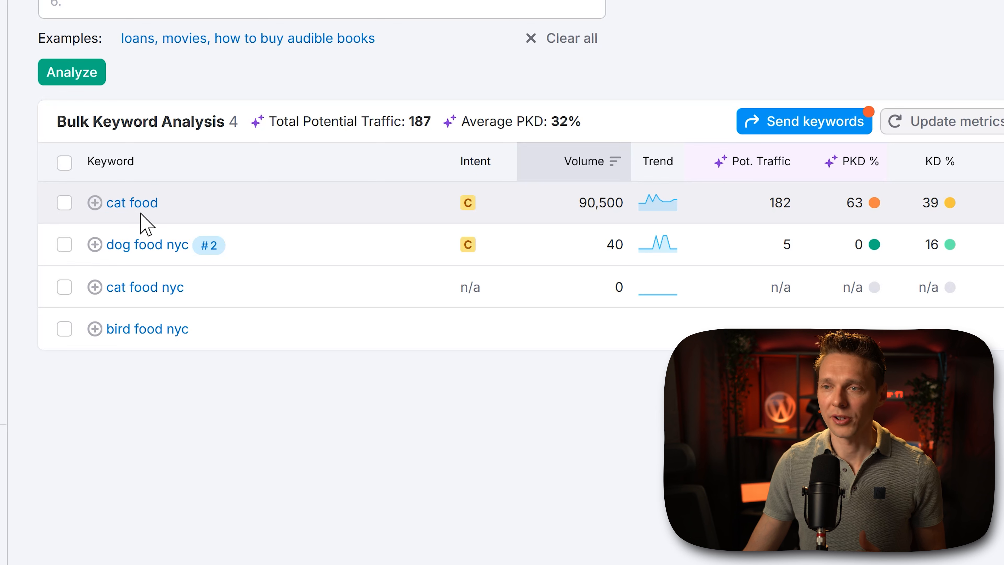
mouse_move(480, 165)
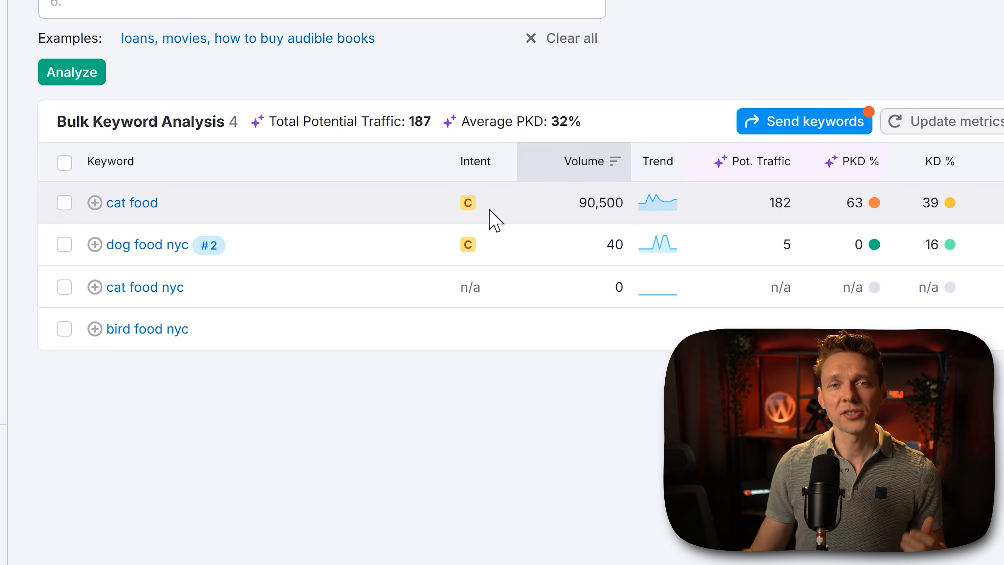
mouse_move(472, 207)
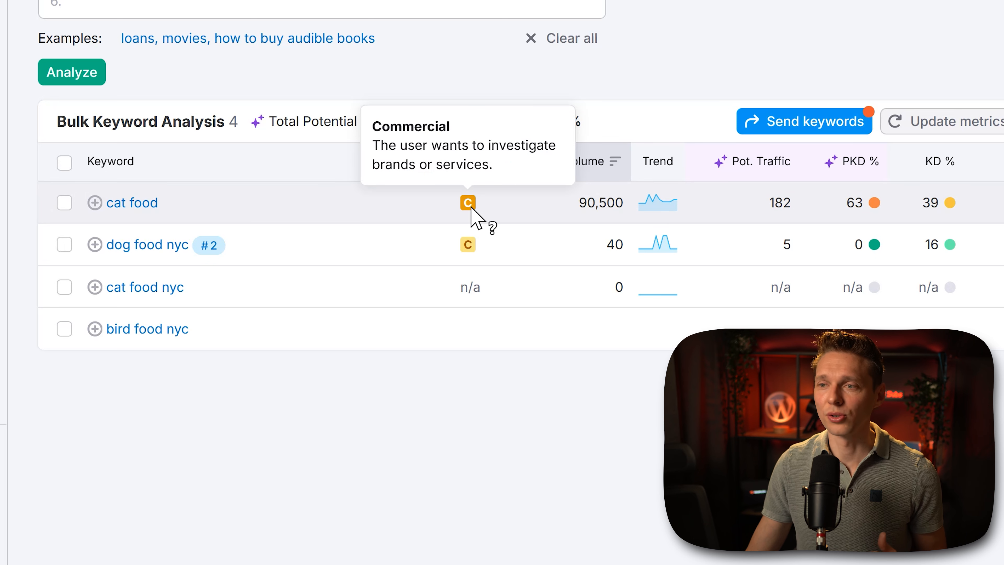
mouse_move(473, 247)
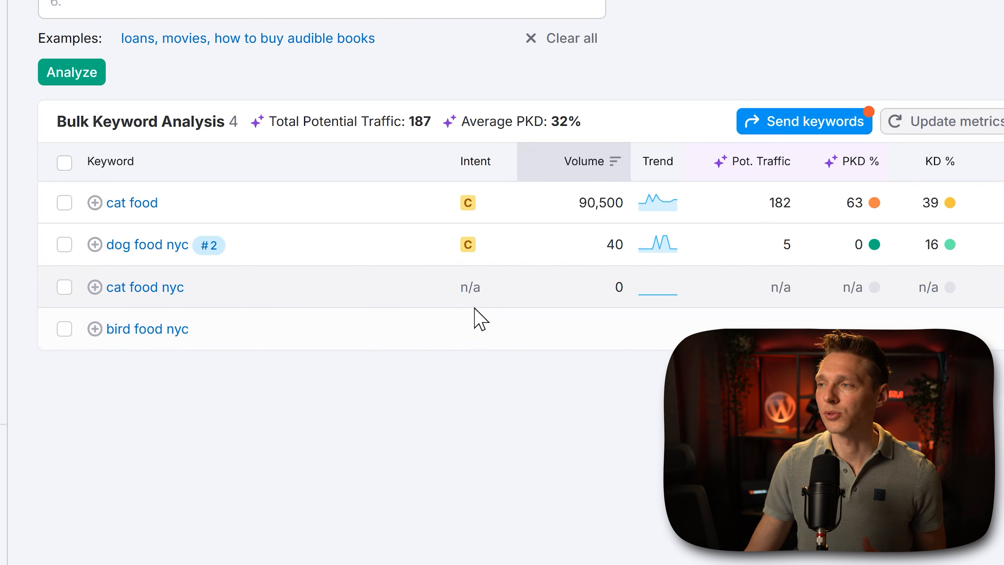
mouse_move(585, 166)
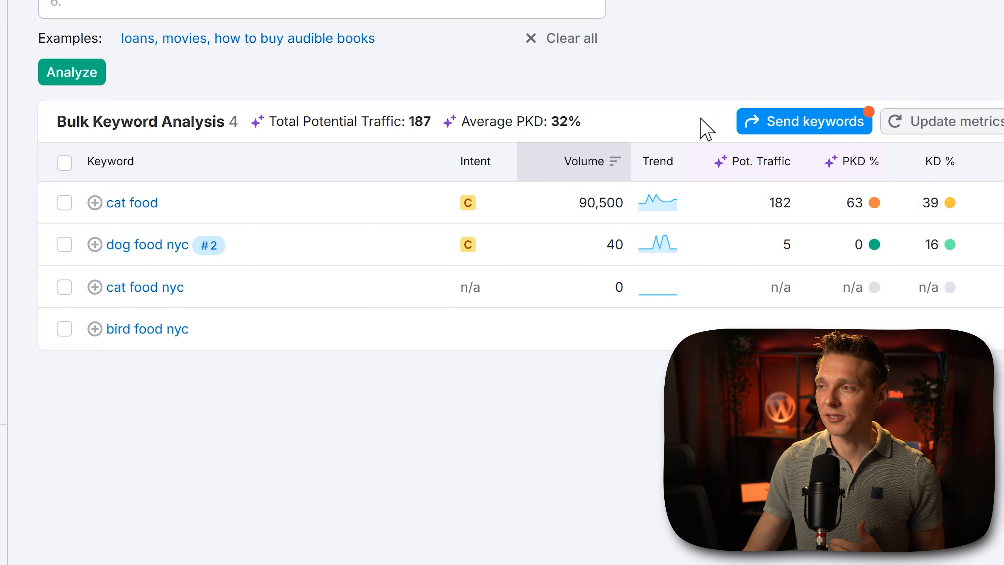
mouse_move(737, 176)
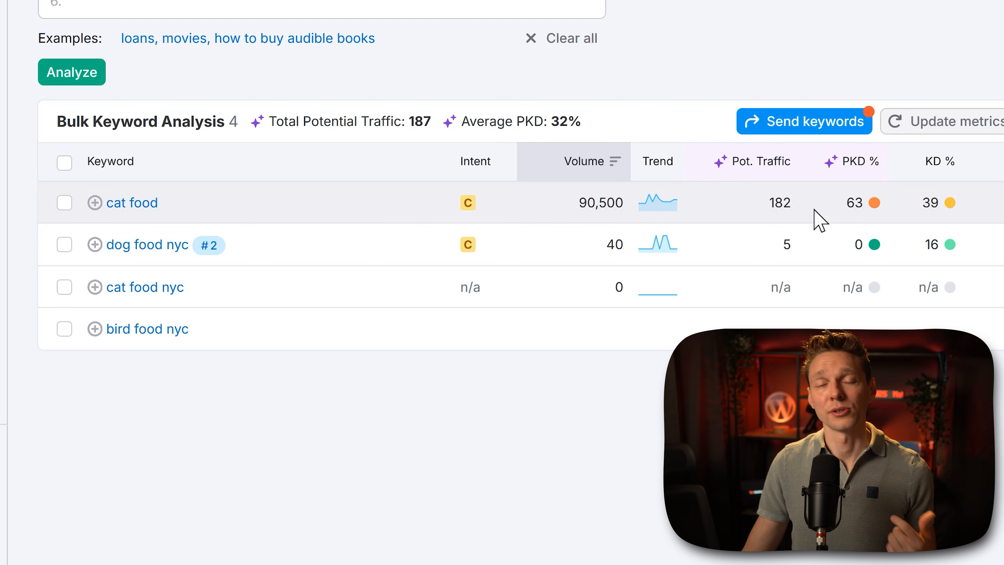
mouse_move(848, 174)
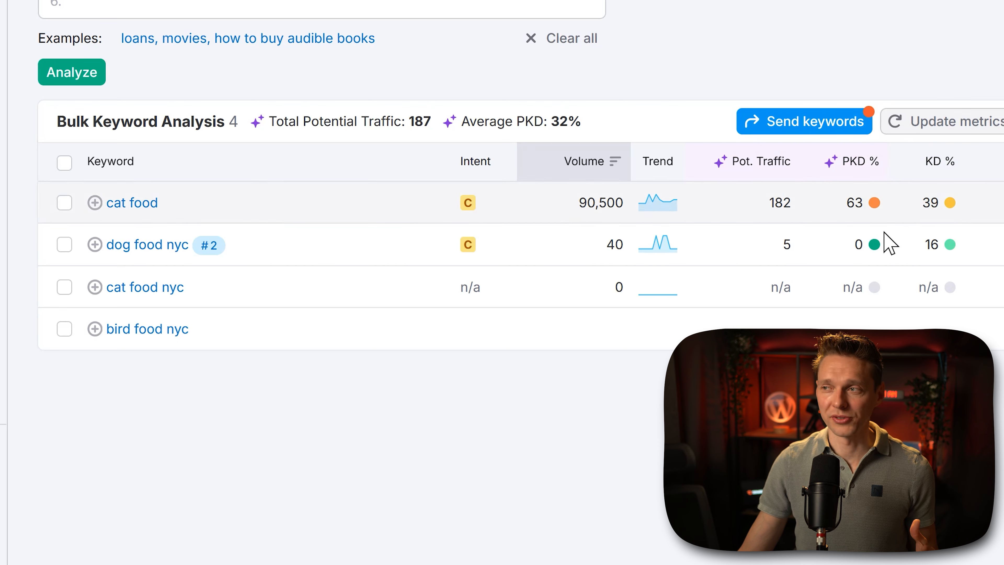
mouse_move(862, 215)
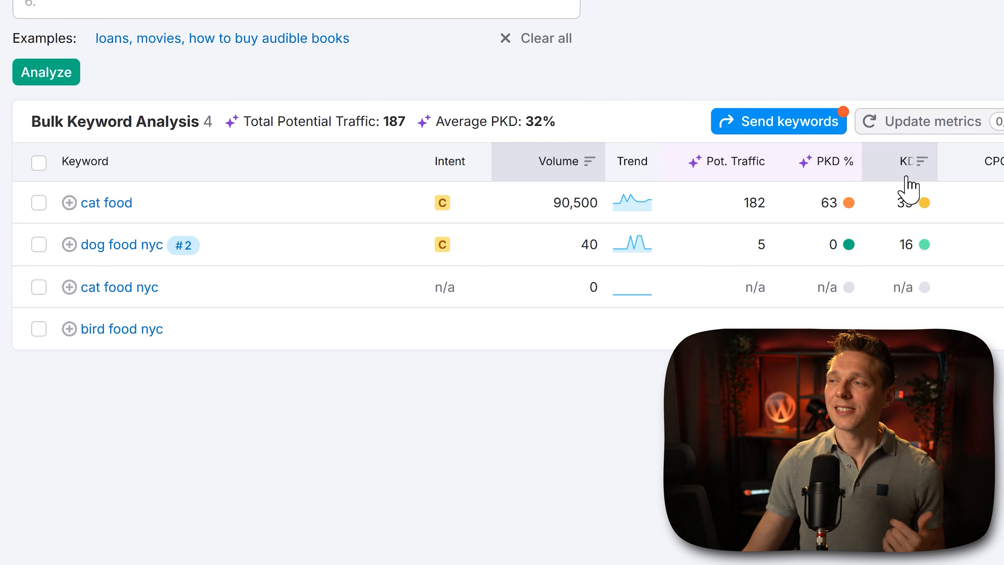
Step: Examine the general keyword difficulty, cost per click and SERP features of the analyzed keywords
mouse_move(938, 168)
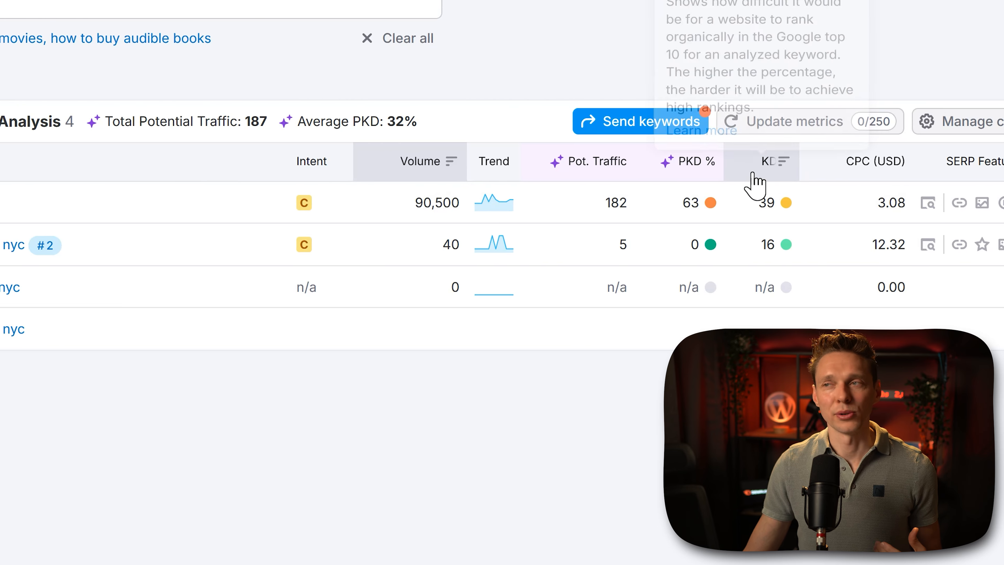
mouse_move(857, 213)
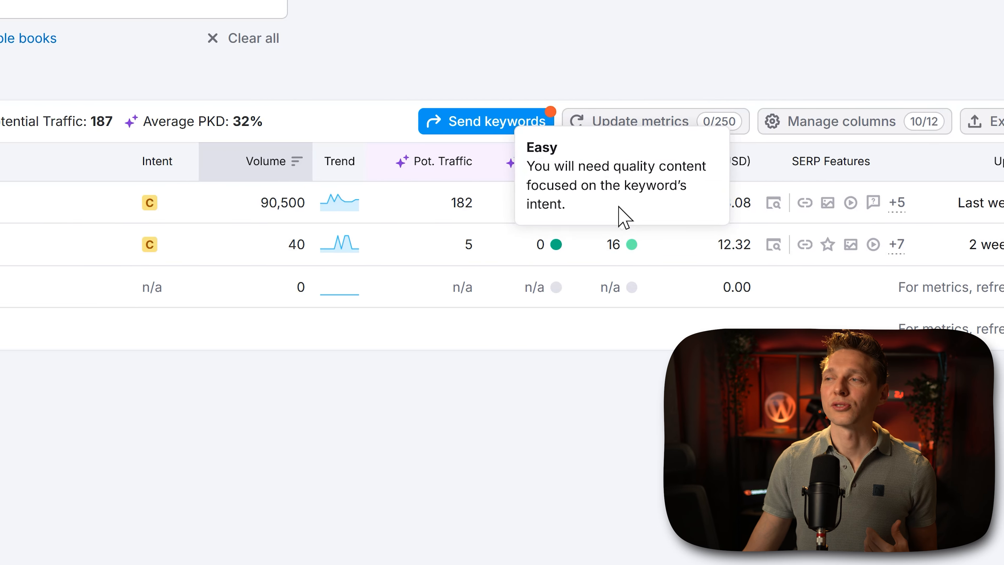
mouse_move(560, 206)
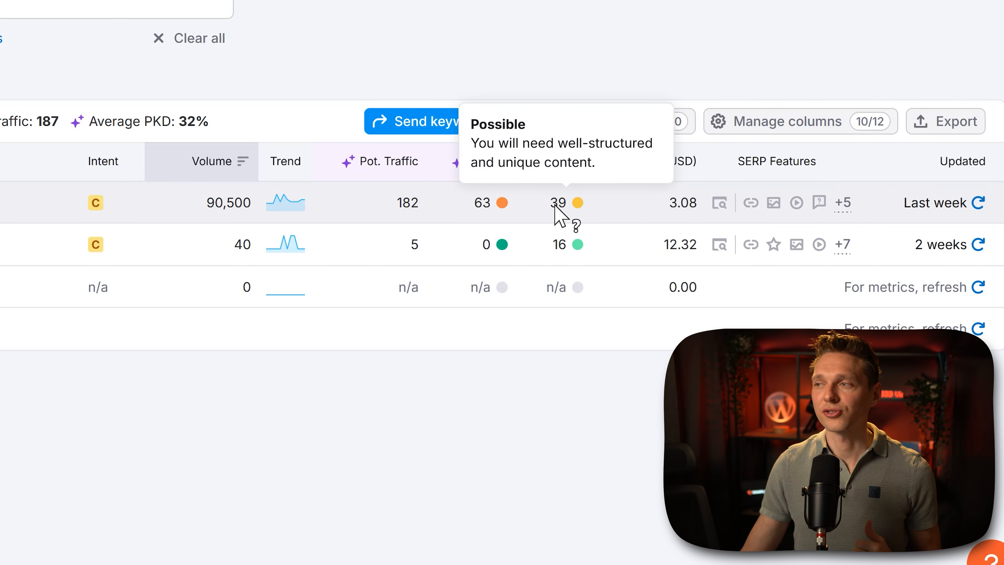
mouse_move(566, 248)
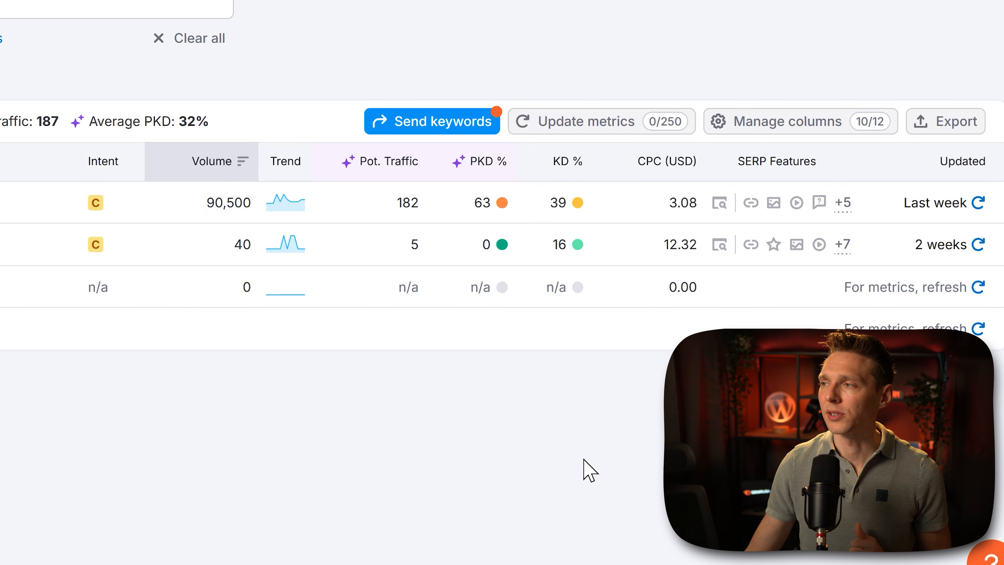
mouse_move(660, 168)
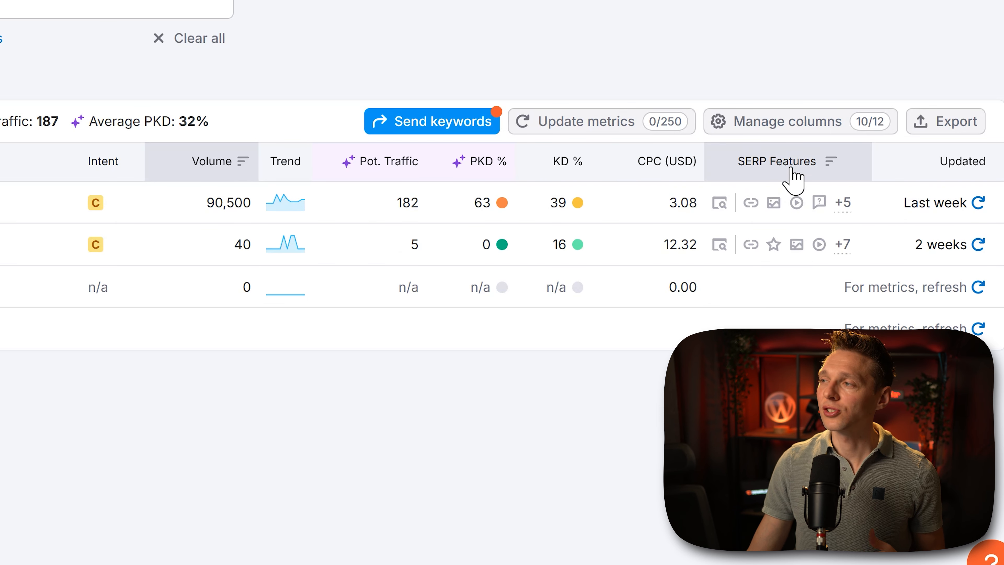
mouse_move(791, 176)
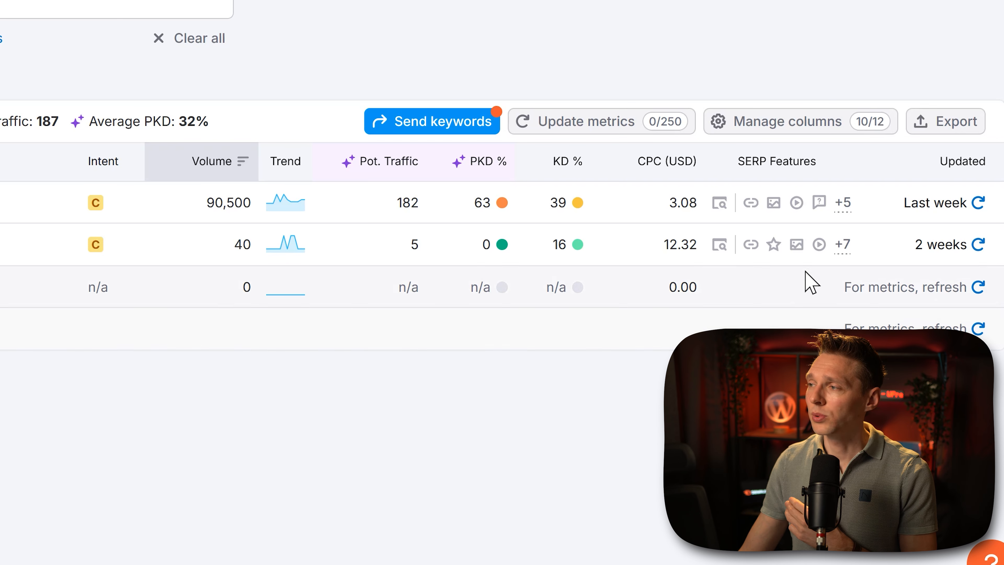
mouse_move(821, 207)
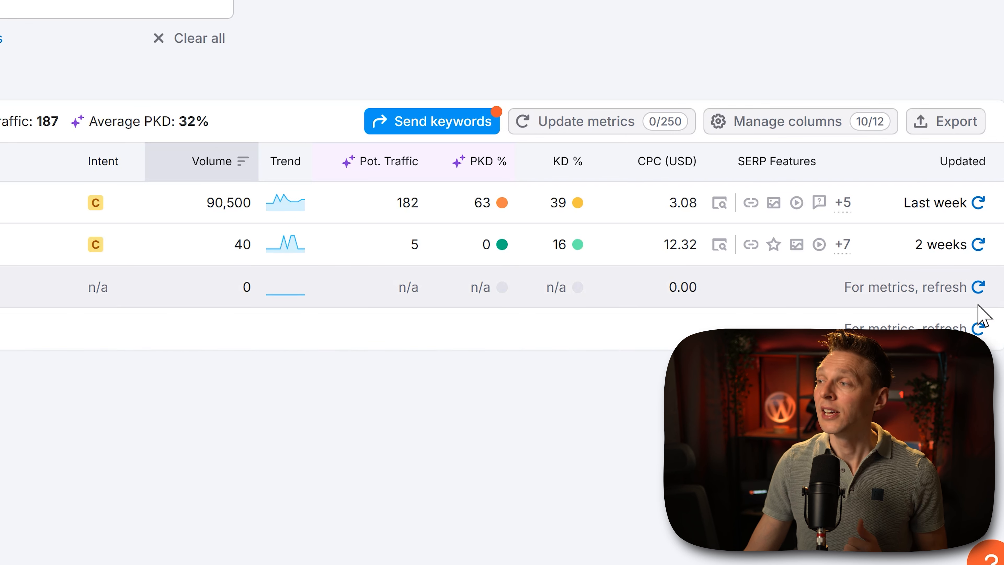
Step: Refresh the metrics for the keyword cat food nyc in the bulk analysis table
left_click(978, 289)
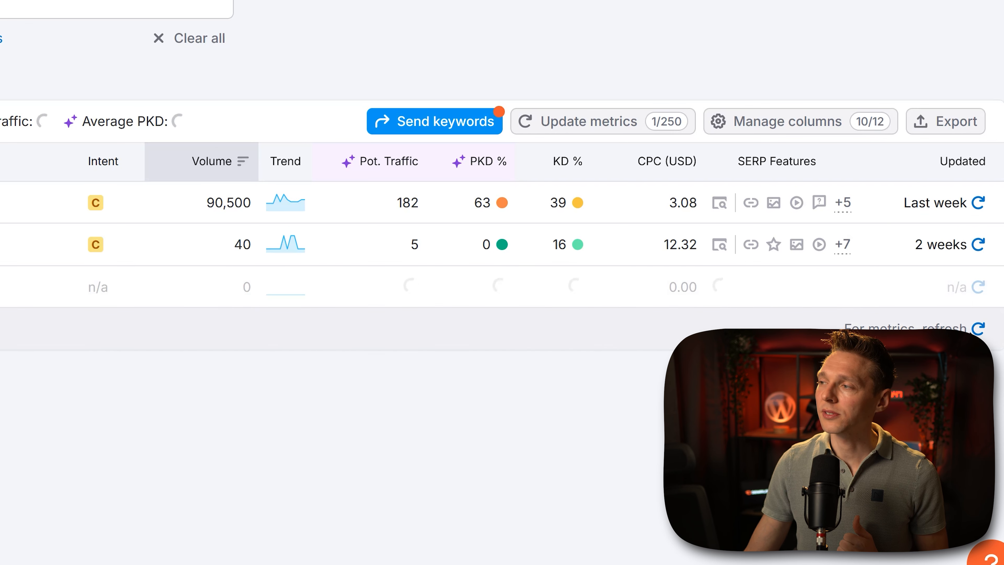
Step: Refresh the metrics for the keyword bird food NYC in the bulk analysis table
left_click(977, 328)
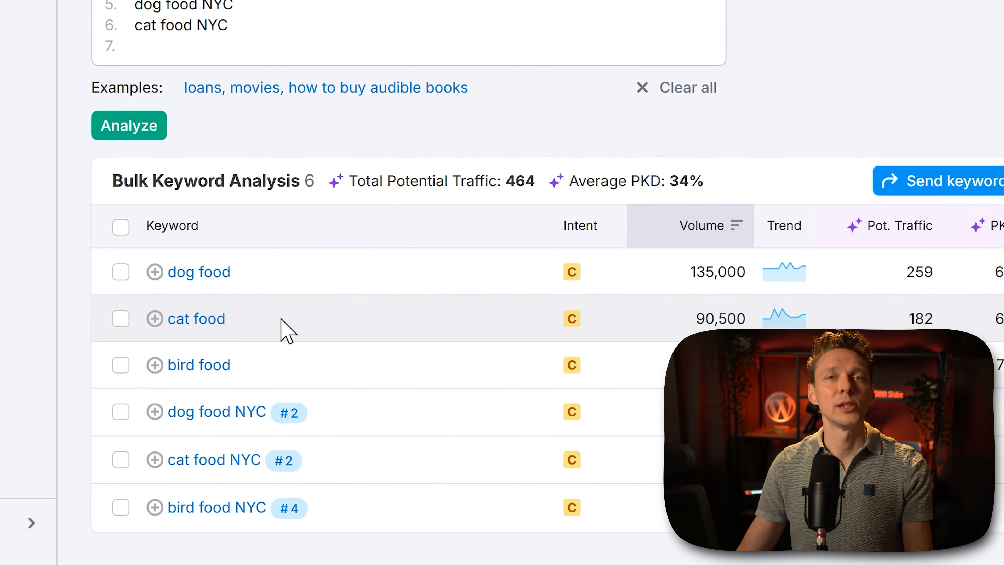
Step: Add the keyword dog food to a first keyword list named Dog food
left_click(155, 272)
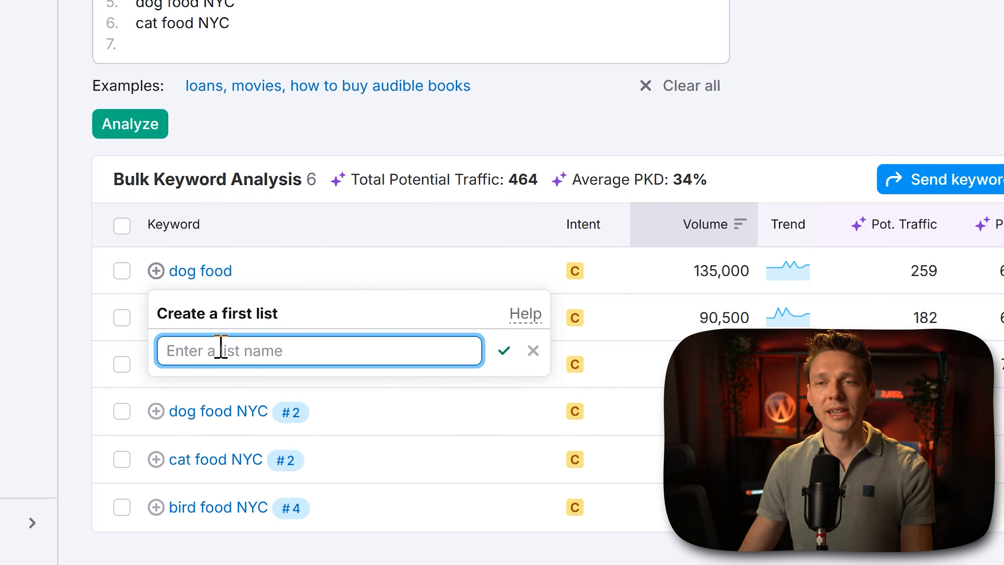
type("Dog food")
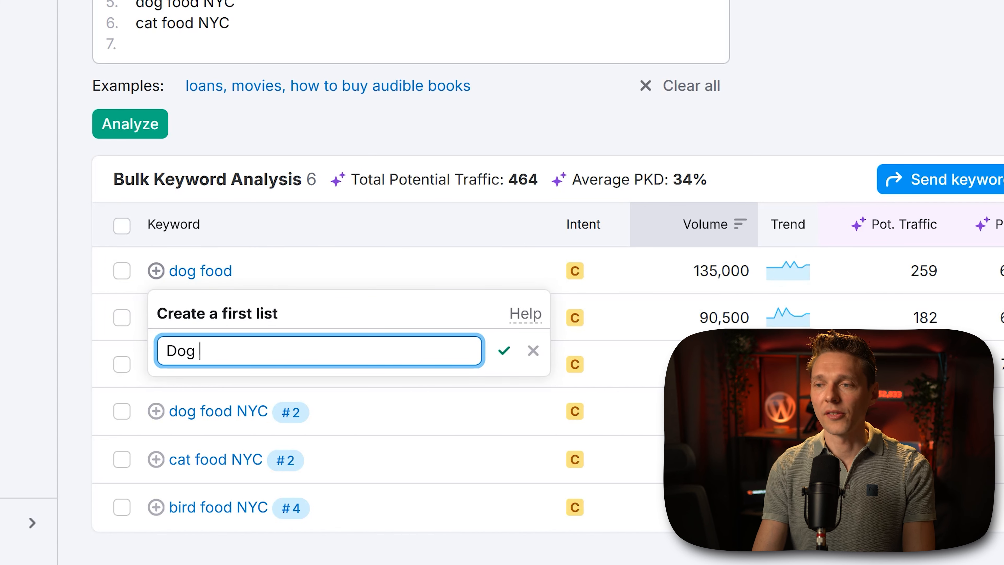
left_click(504, 351)
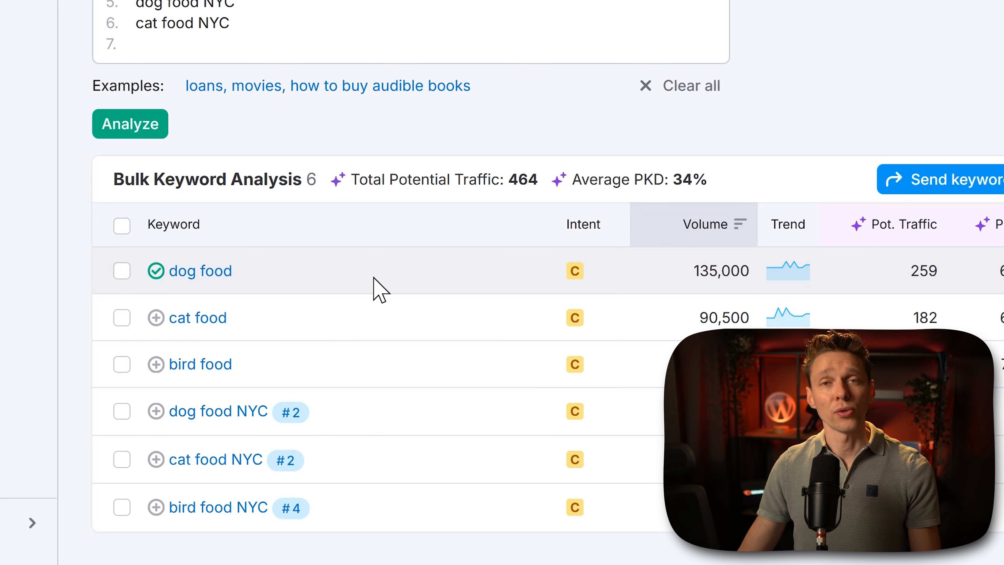
Step: Add the keyword cat food to a new list named Cat food and remove it from the Dog food list
left_click(157, 317)
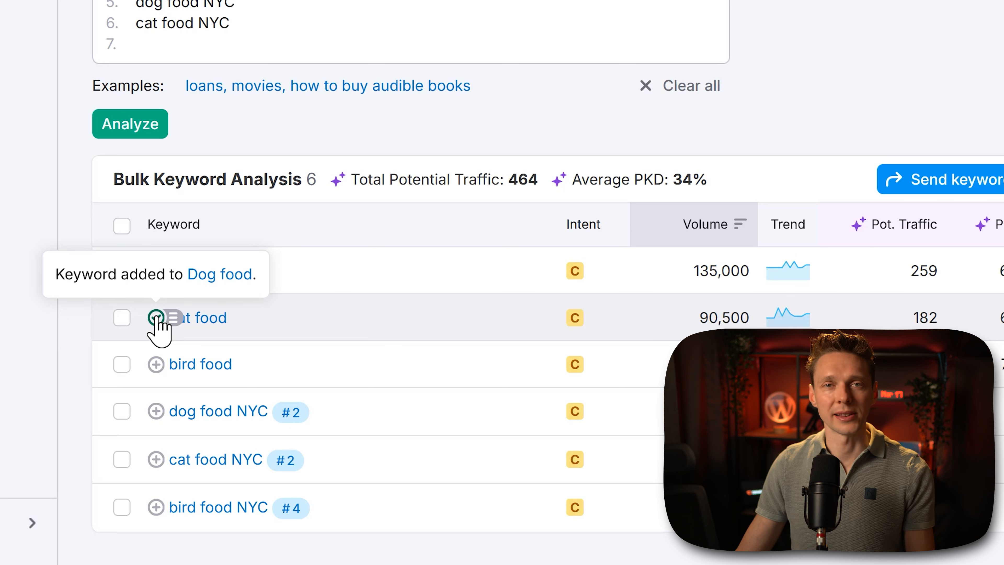
left_click(173, 317)
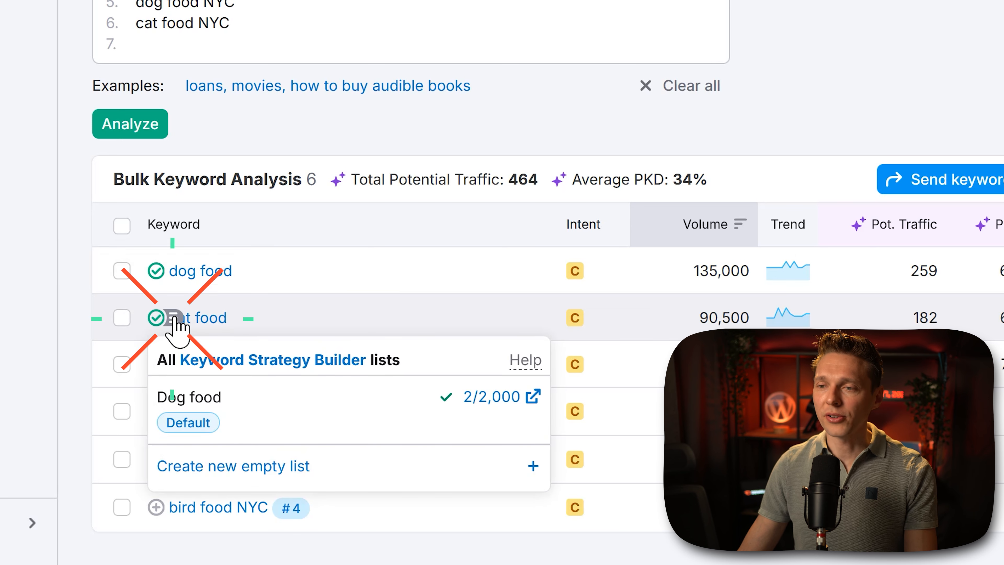
left_click(213, 467)
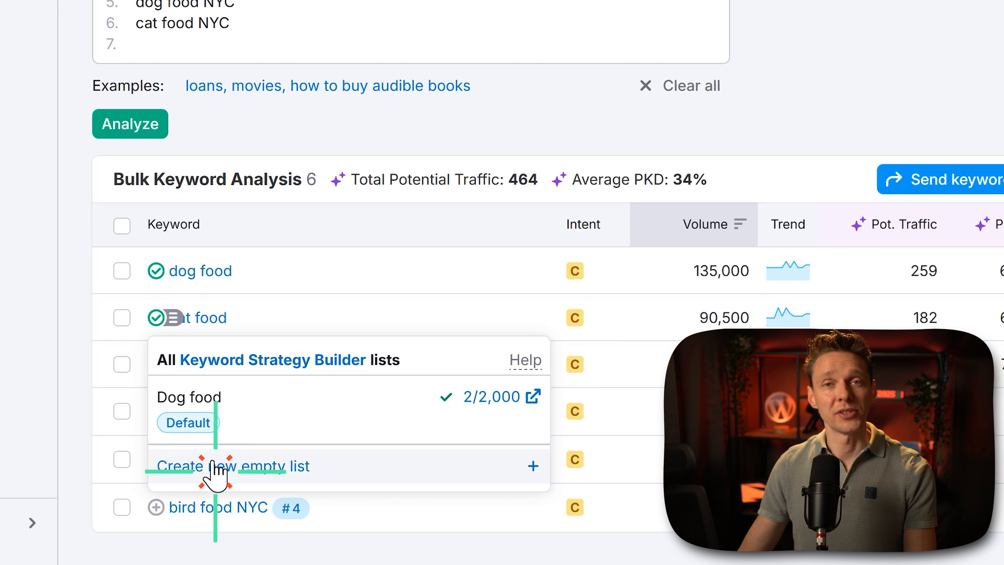
type("Cat f")
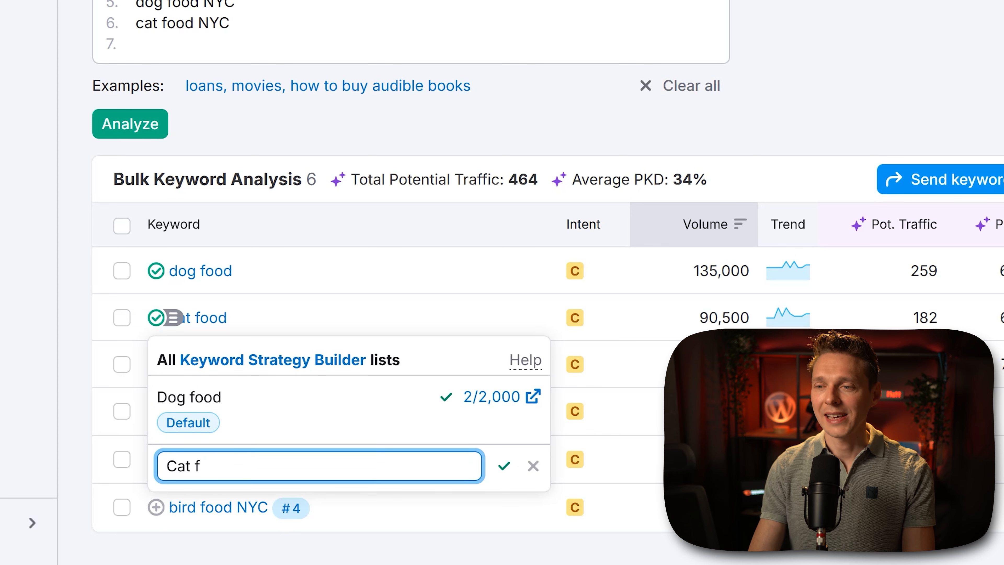
type("ood")
left_click(504, 466)
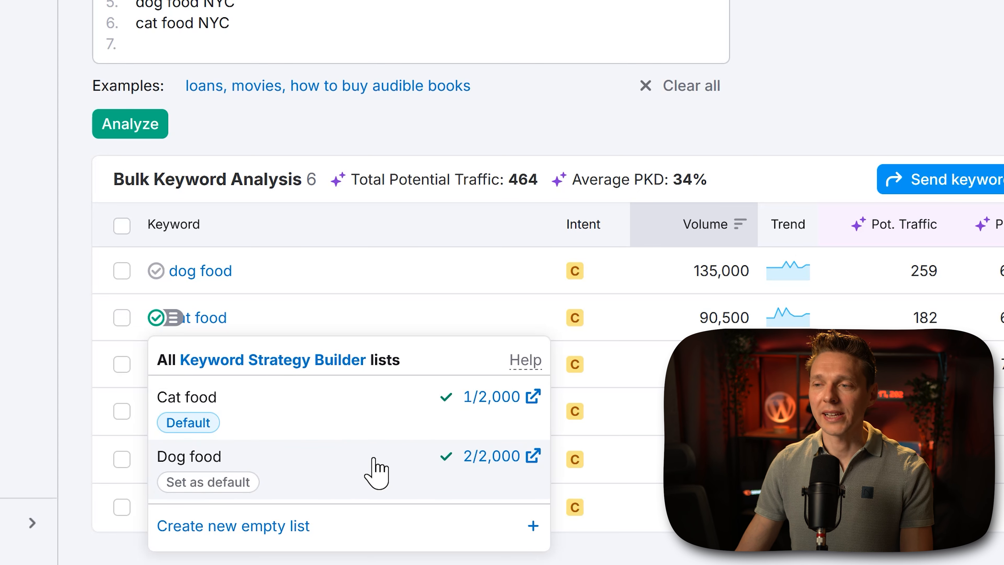
left_click(447, 456)
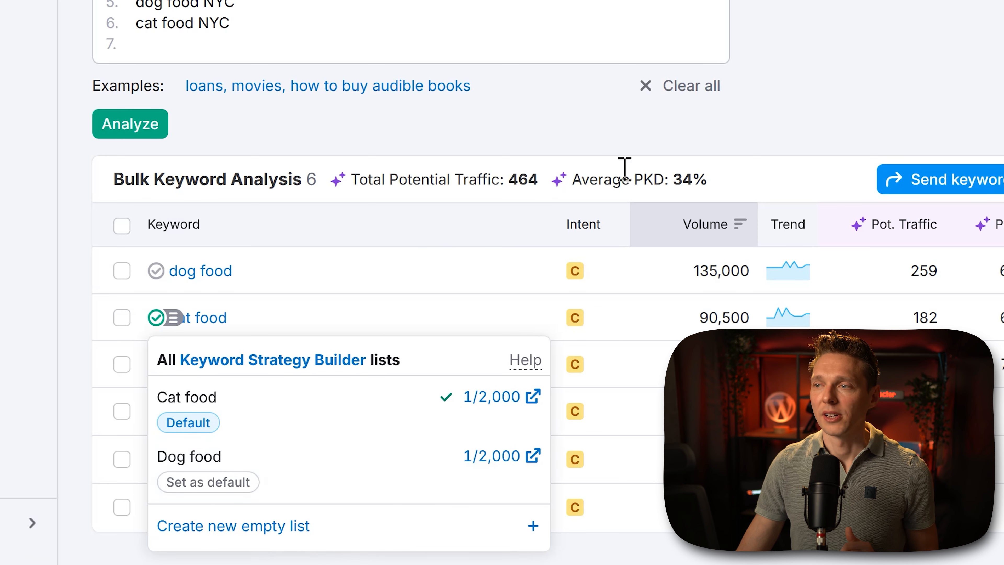
left_click(771, 140)
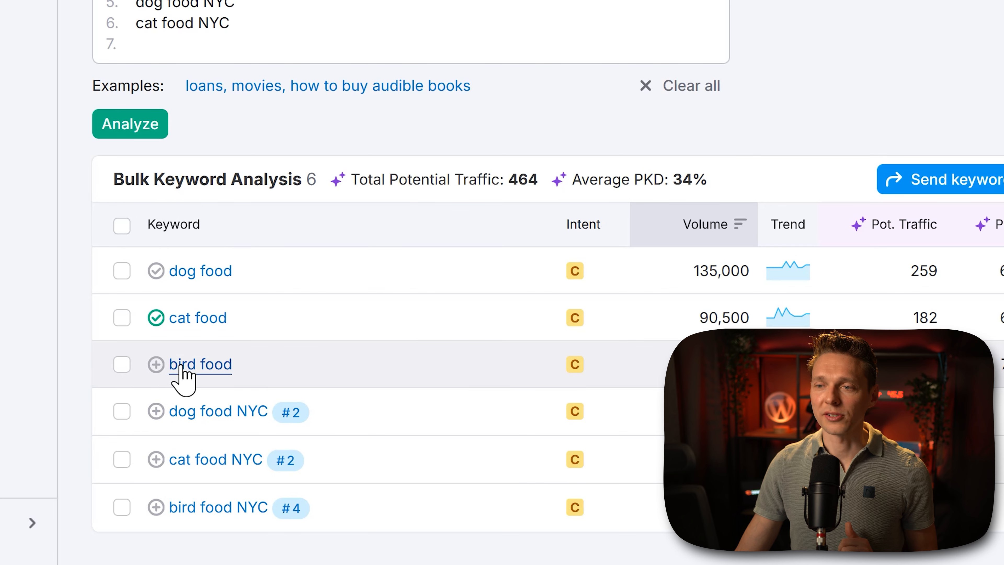
Step: Add the keyword bird food to a new list named Bird food and keep it out of the Cat food list
left_click(156, 364)
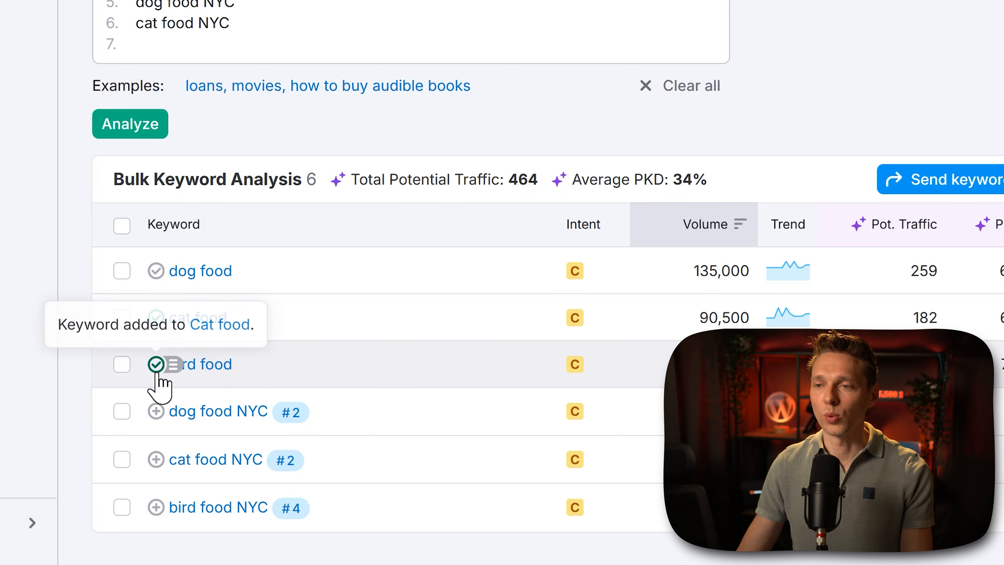
scroll(251, 498, "down", 3)
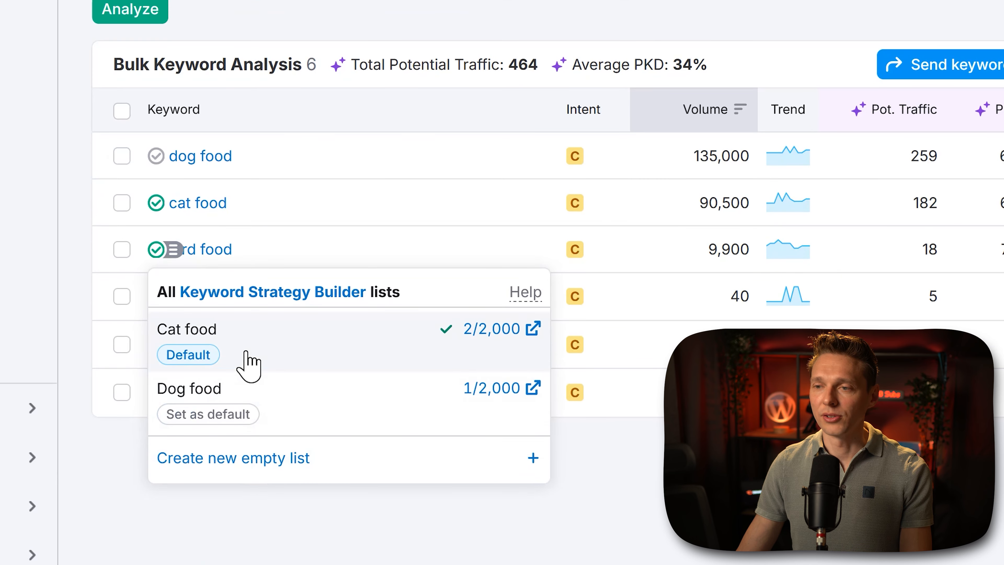
left_click(245, 368)
left_click(225, 458)
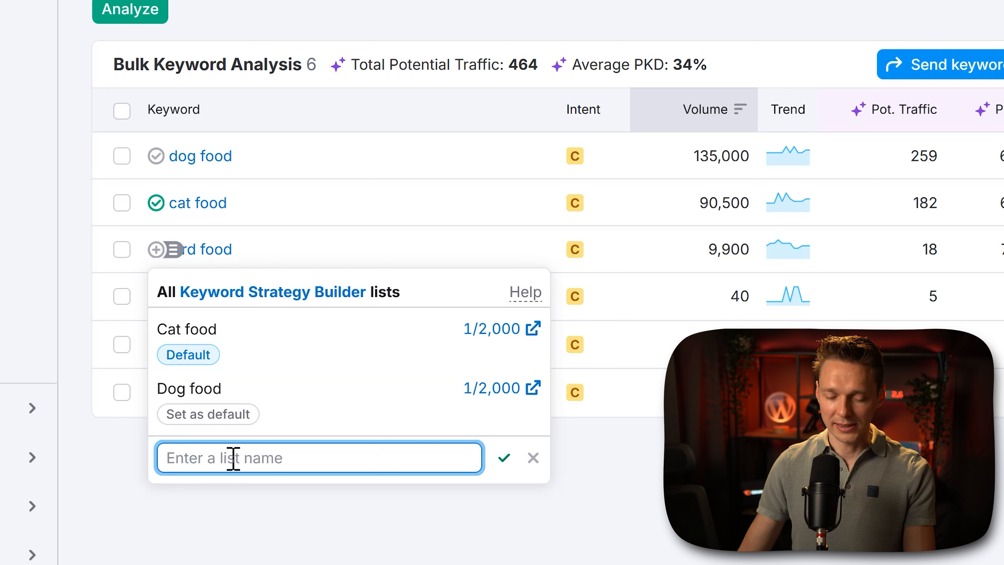
type("B")
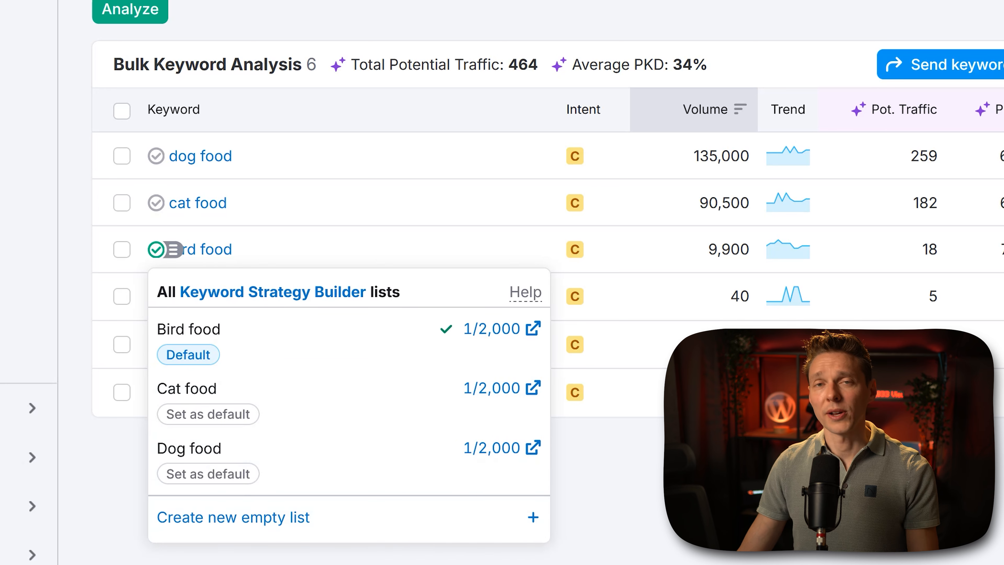
left_click(639, 496)
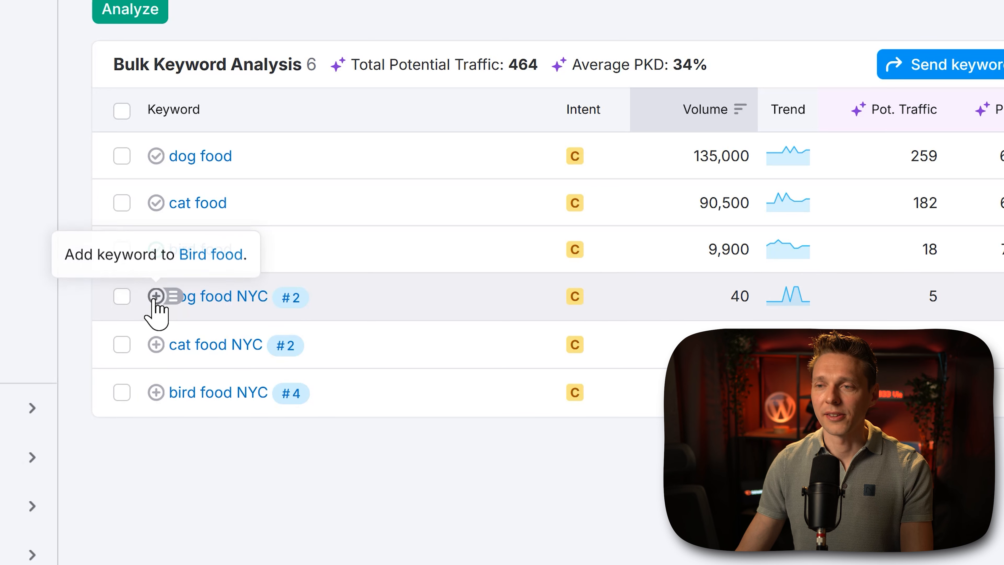
Step: Add the keyword dog food NYC to a new list named Local searches
mouse_move(155, 299)
scroll(223, 463, "down", 3)
left_click(279, 450)
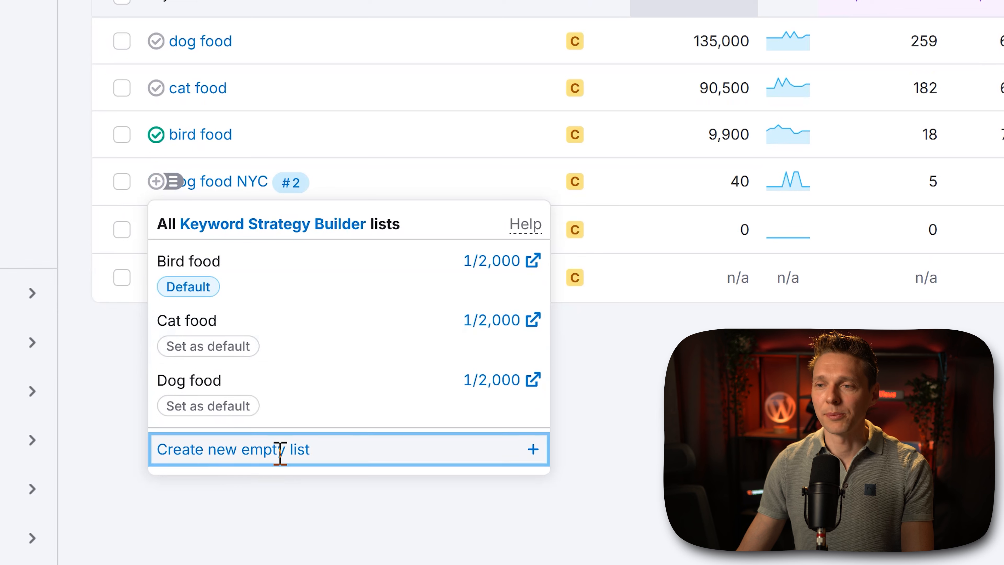
type("Local searches")
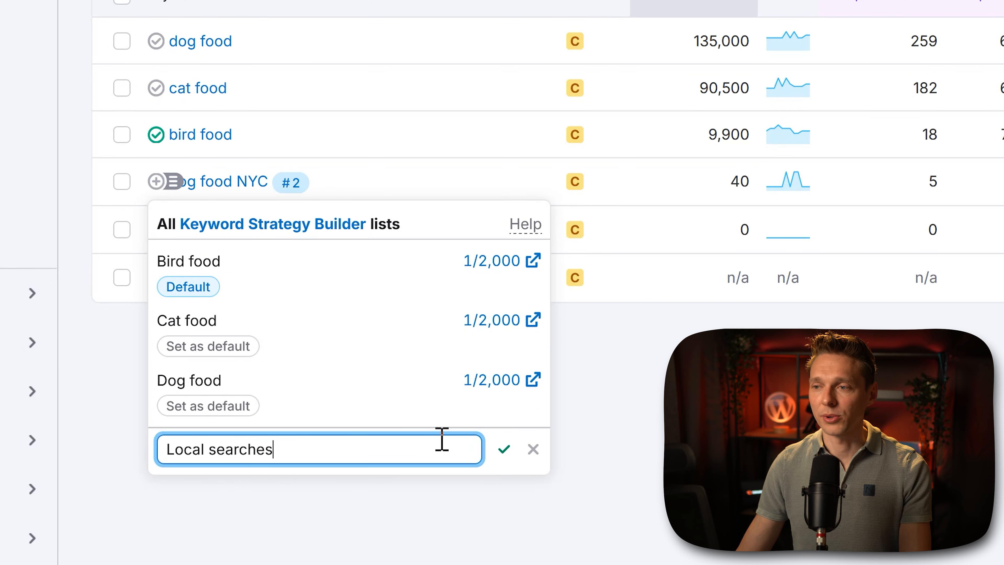
left_click(504, 448)
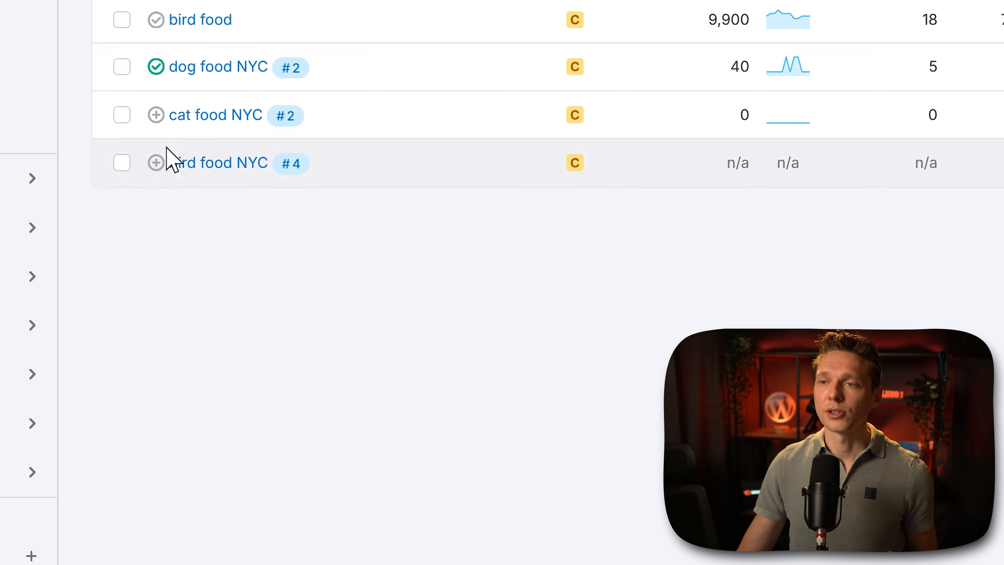
Step: Add the keywords cat food NYC and bird food NYC individually to the Local searches list and check the list assignment
left_click(160, 116)
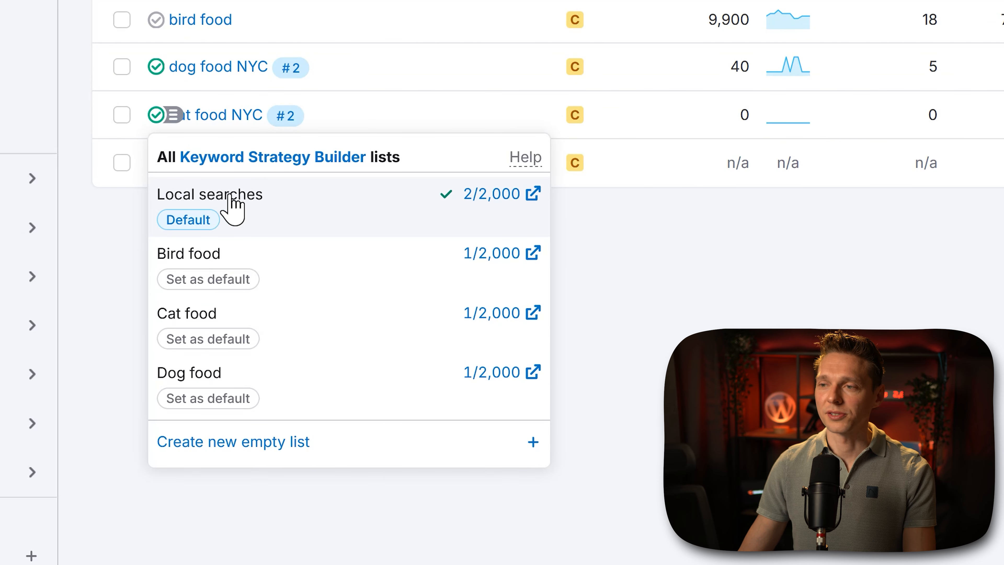
left_click(156, 164)
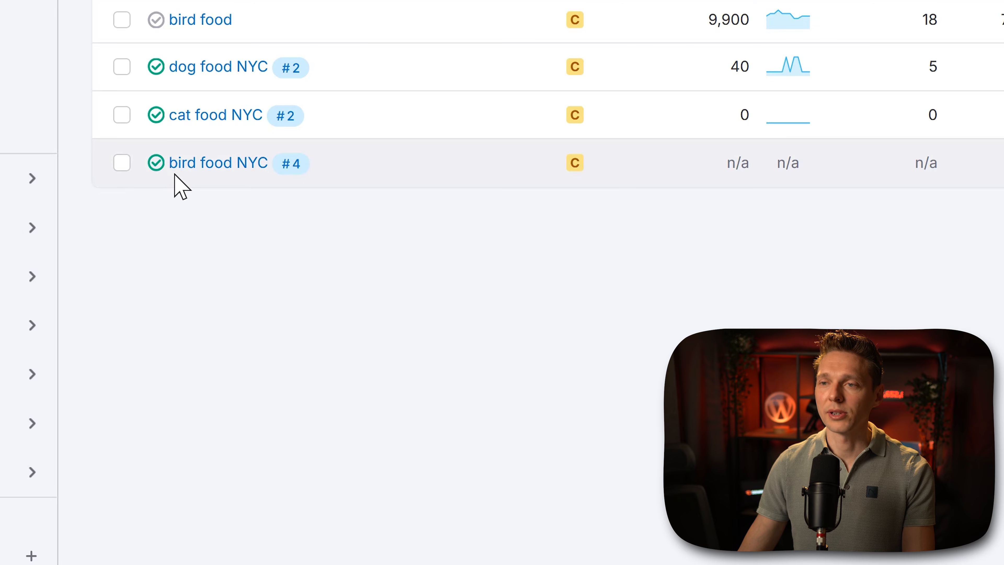
left_click(172, 163)
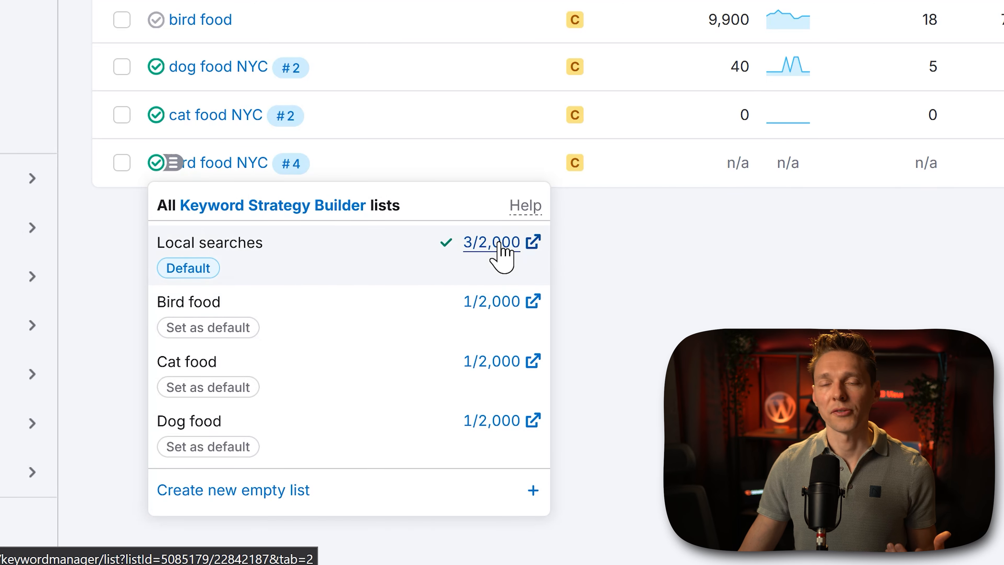
left_click(699, 289)
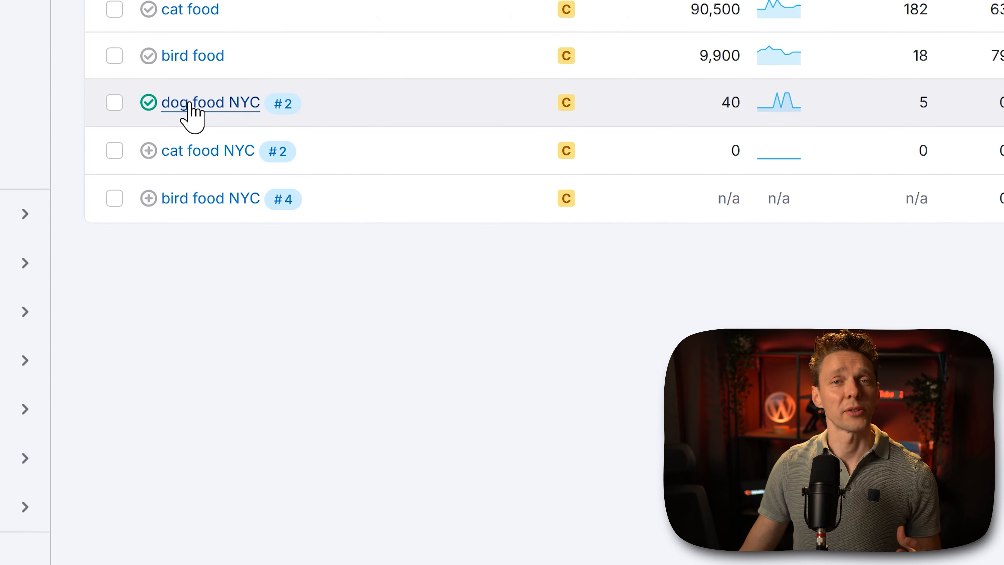
Step: Send the keywords cat food NYC and bird food NYC together to the Local searches list in Keyword Strategy Builder
left_click(115, 151)
left_click(114, 198)
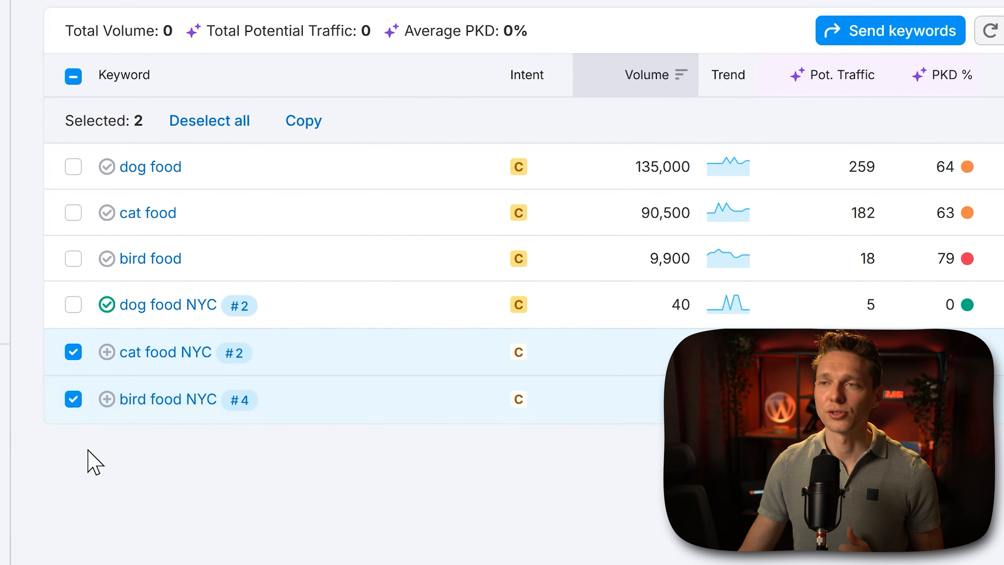
left_click(895, 39)
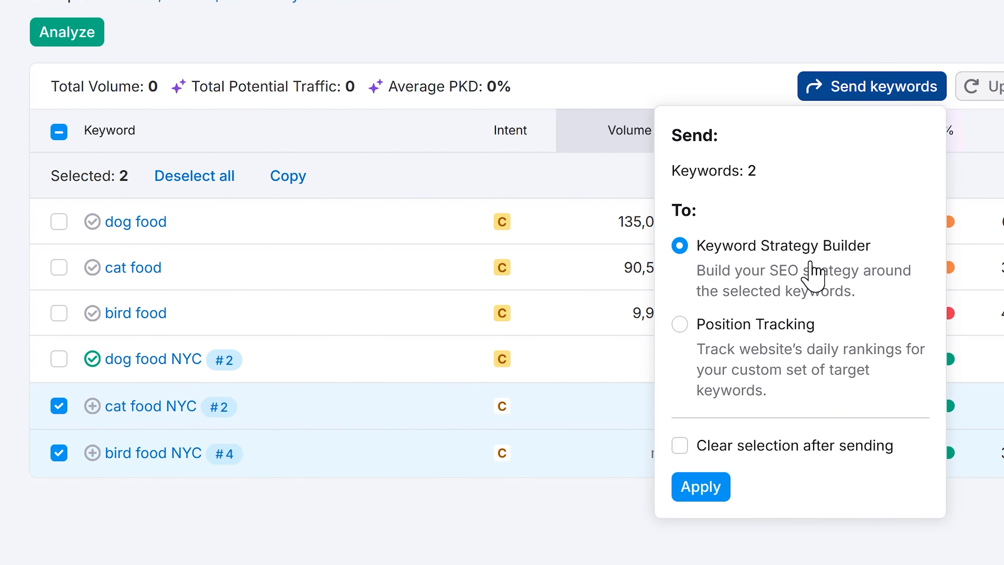
left_click(701, 490)
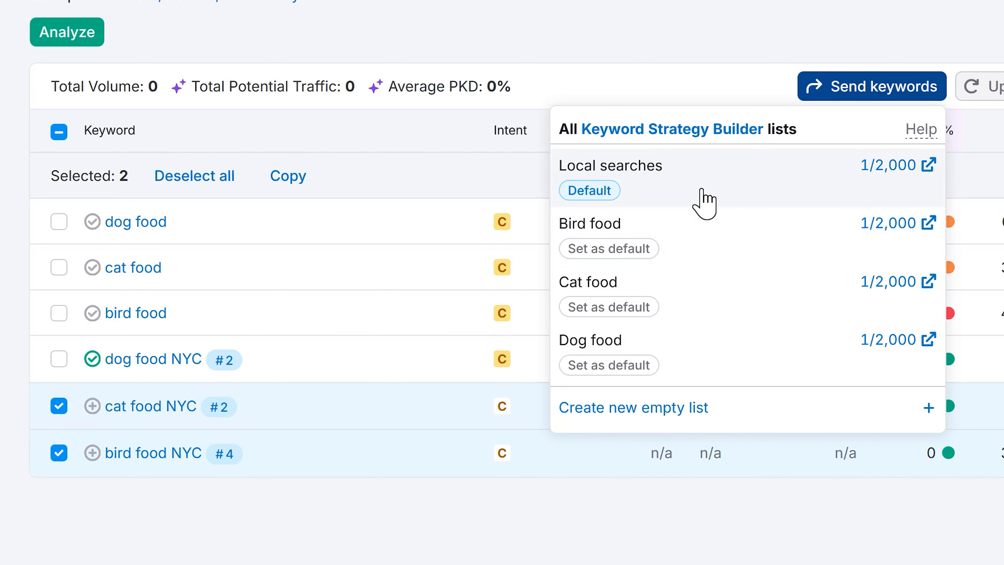
left_click(710, 178)
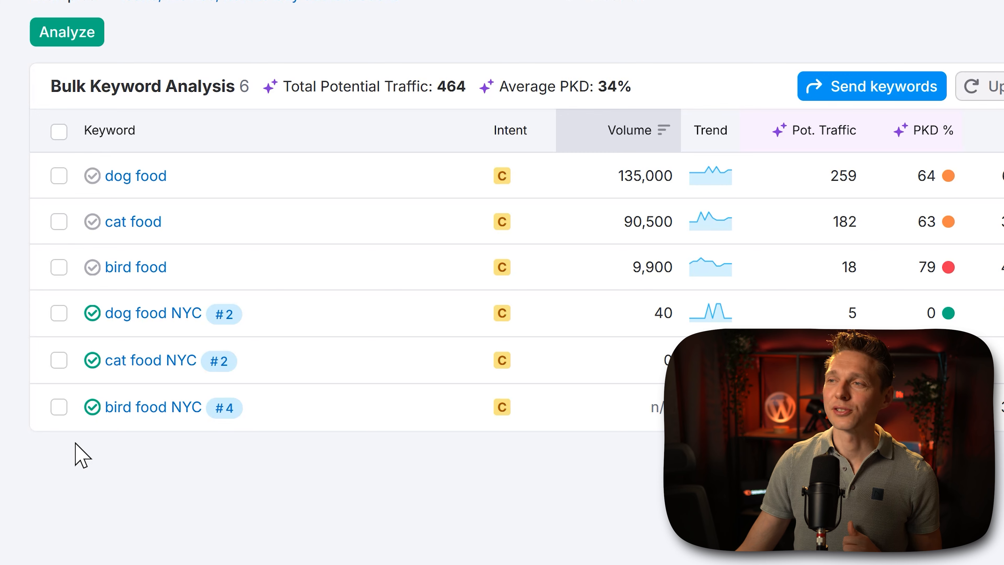
left_click(59, 176)
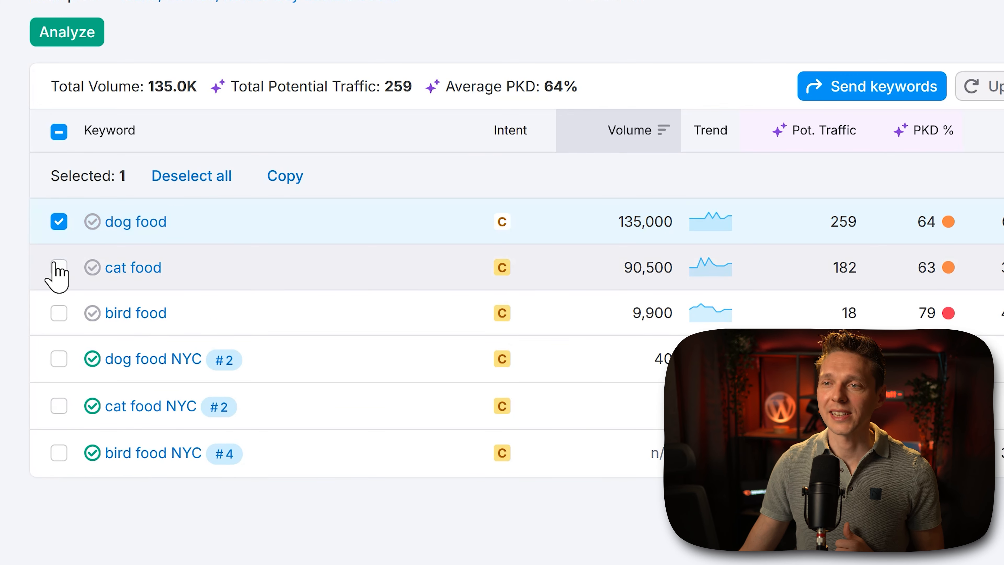
left_click(58, 267)
left_click(59, 312)
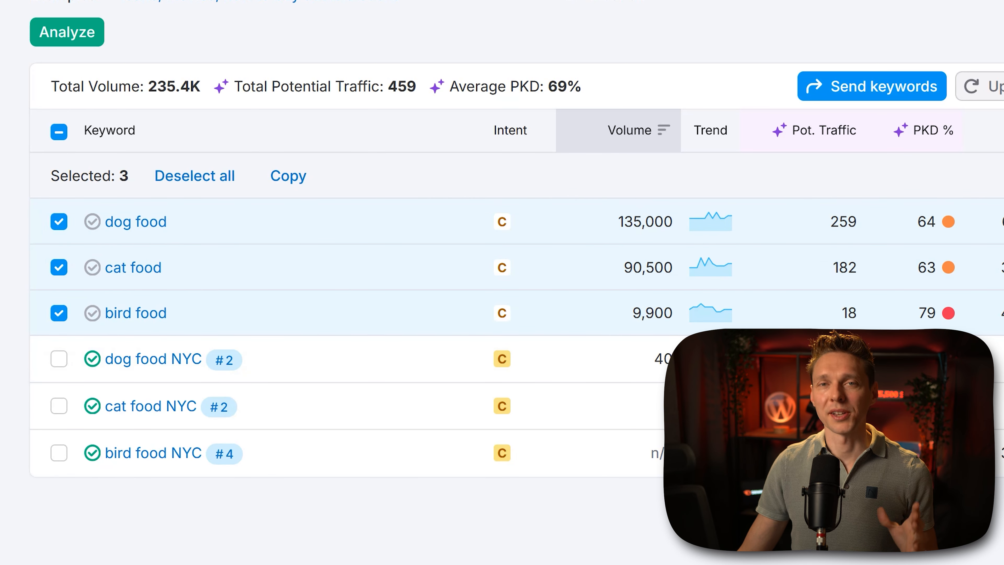
left_click(858, 93)
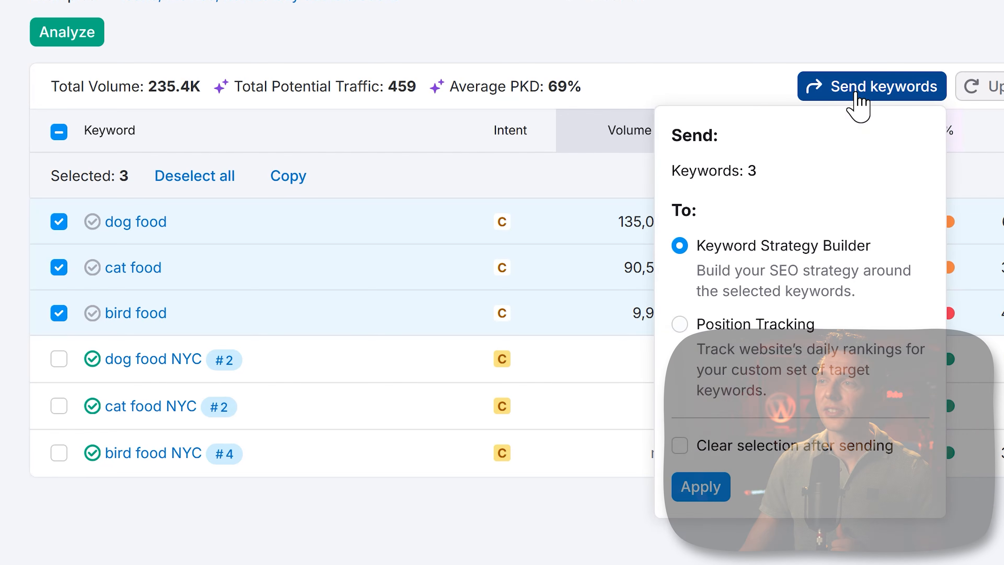
left_click(684, 328)
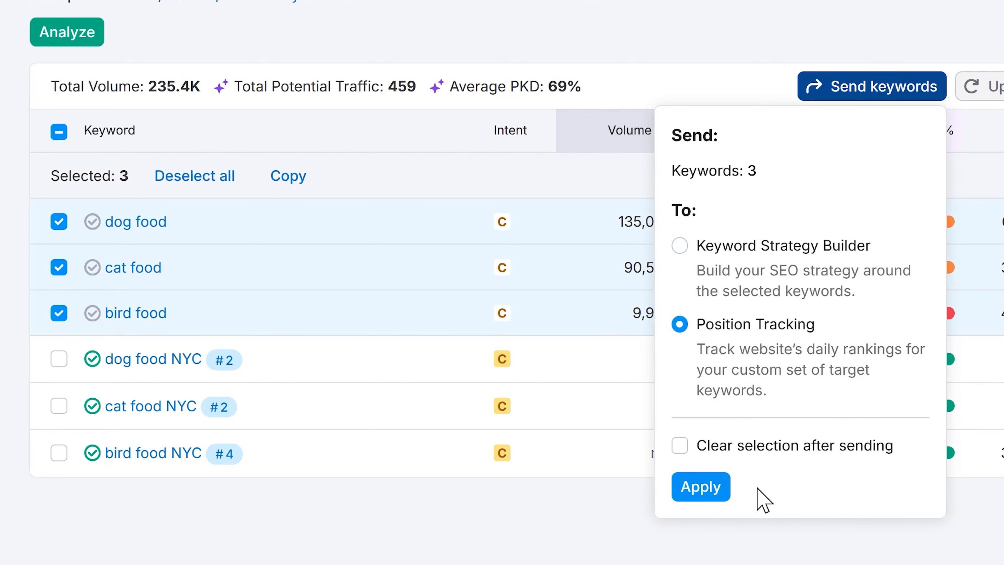
left_click(760, 558)
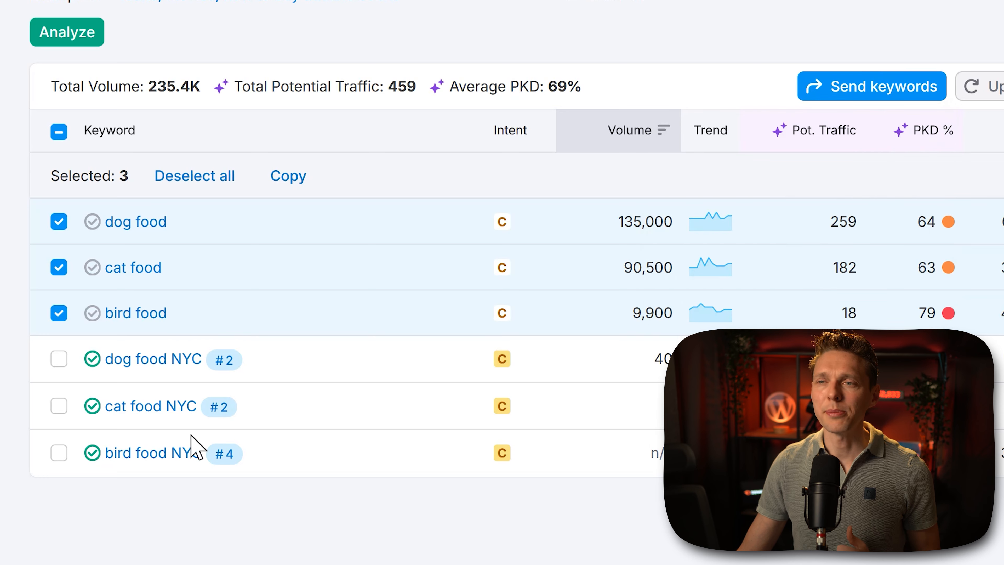
left_click(59, 131)
left_click(58, 131)
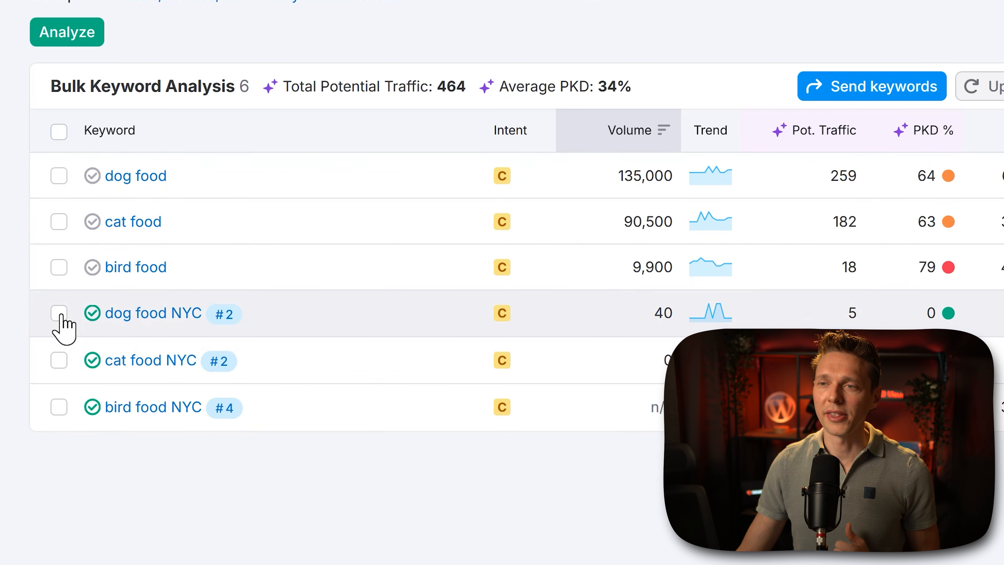
Step: Select dog food NYC, cat food NYC and bird food NYC and choose Position Tracking as the destination for sending them
left_click(59, 312)
left_click(59, 406)
left_click(59, 452)
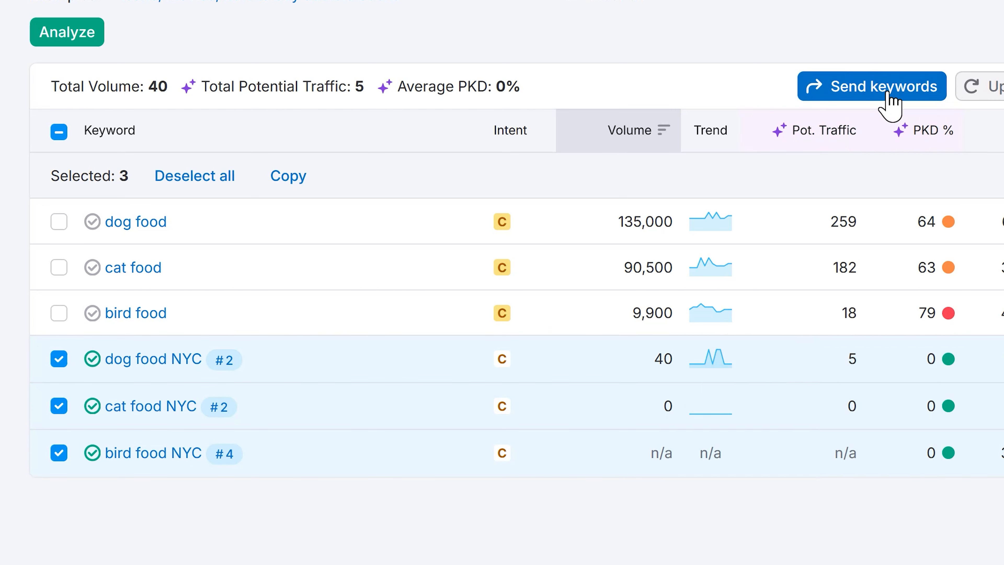
left_click(889, 105)
left_click_drag(714, 322, 721, 346)
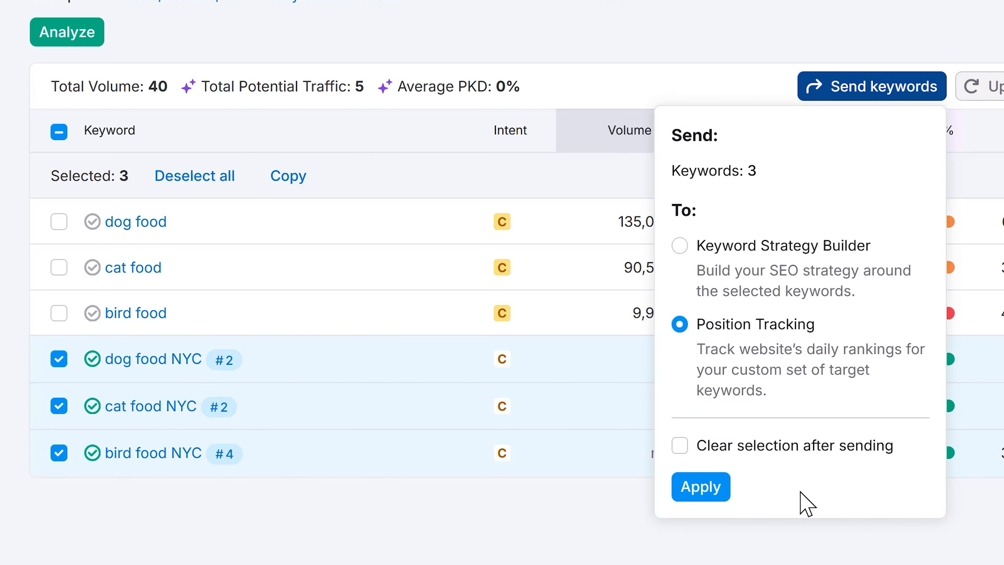
left_click(705, 490)
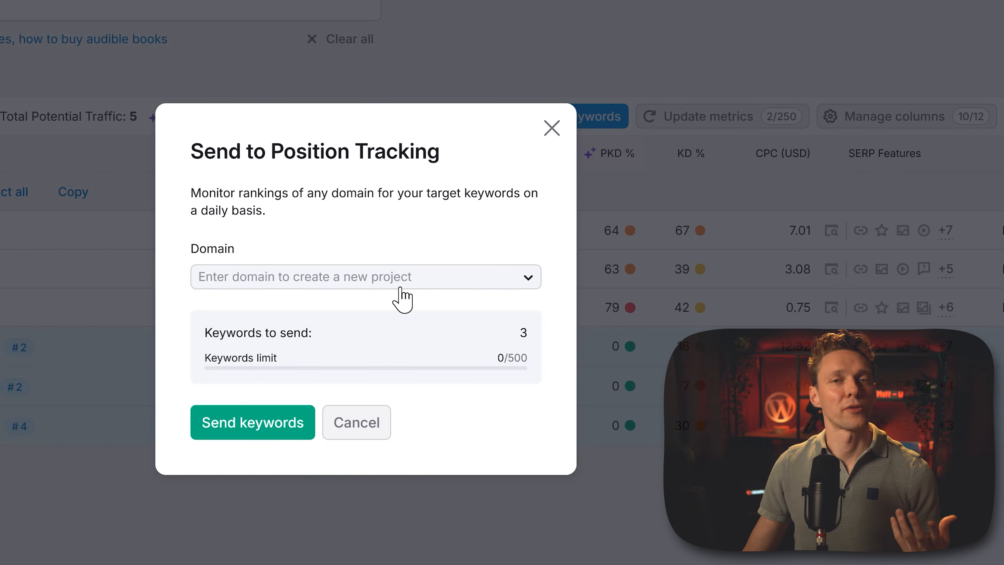
left_click(529, 278)
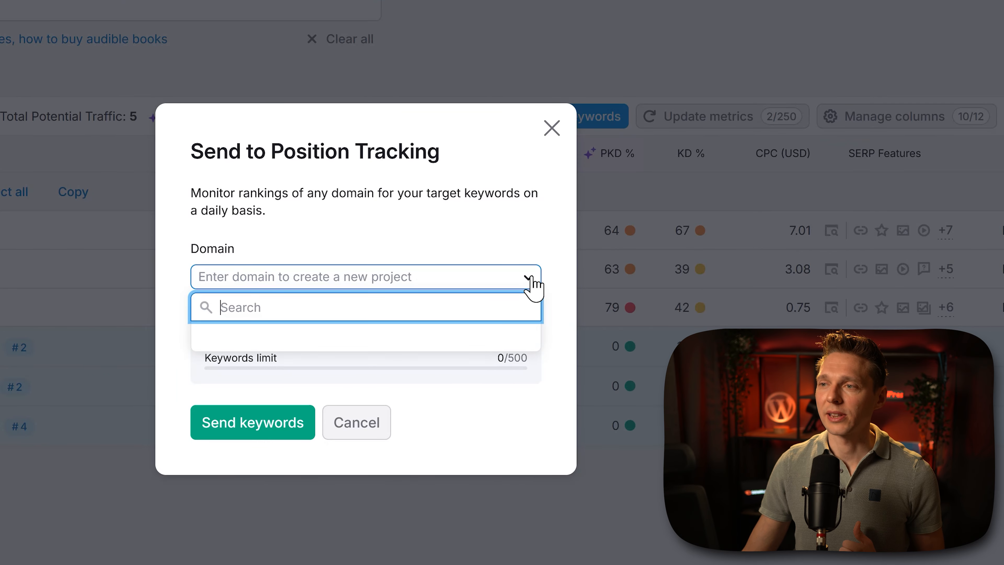
type("https://petmarketnyc.com/")
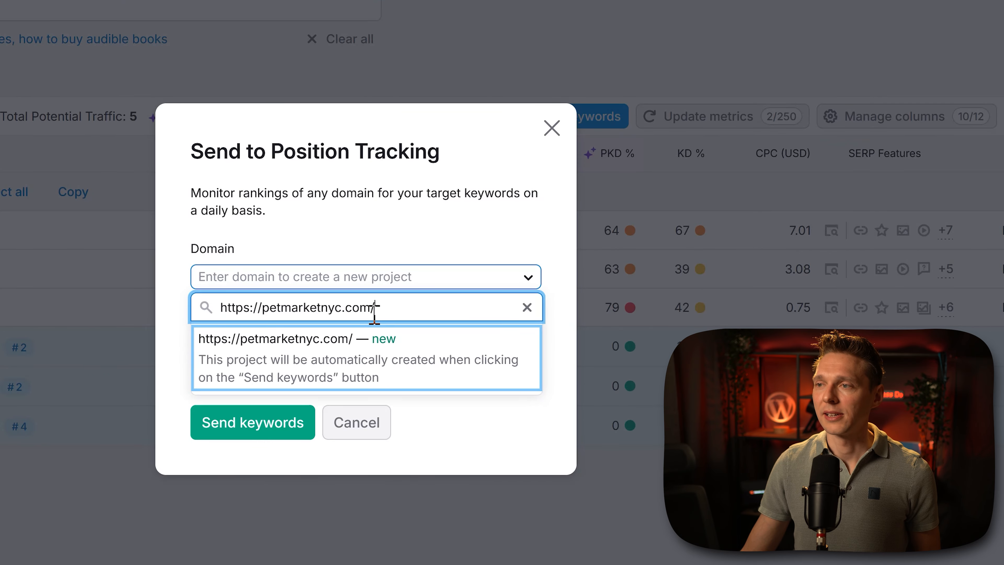
left_click(360, 350)
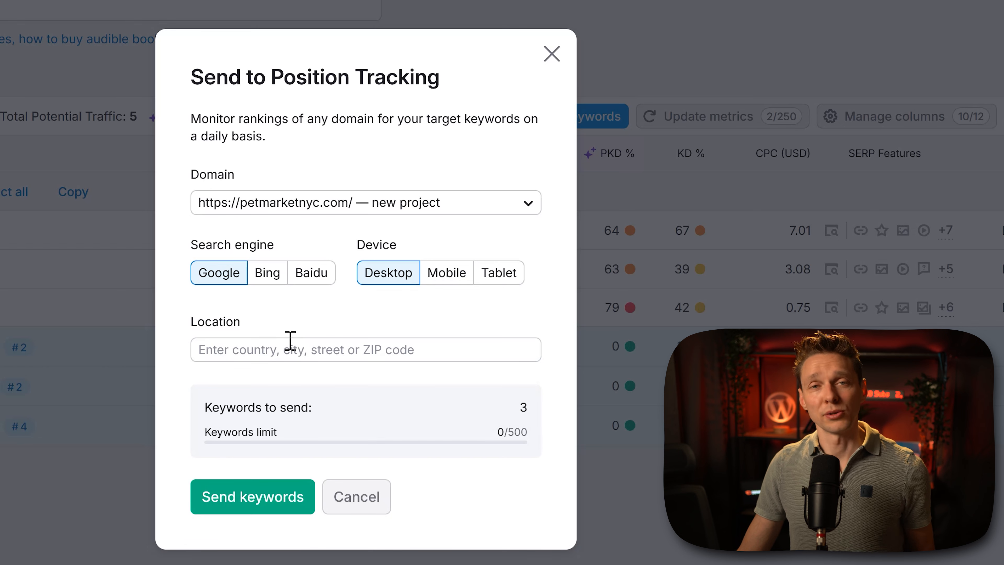
Step: Try Belgium and the Netherlands as search terms for the tracking location
left_click(304, 350)
type("New York")
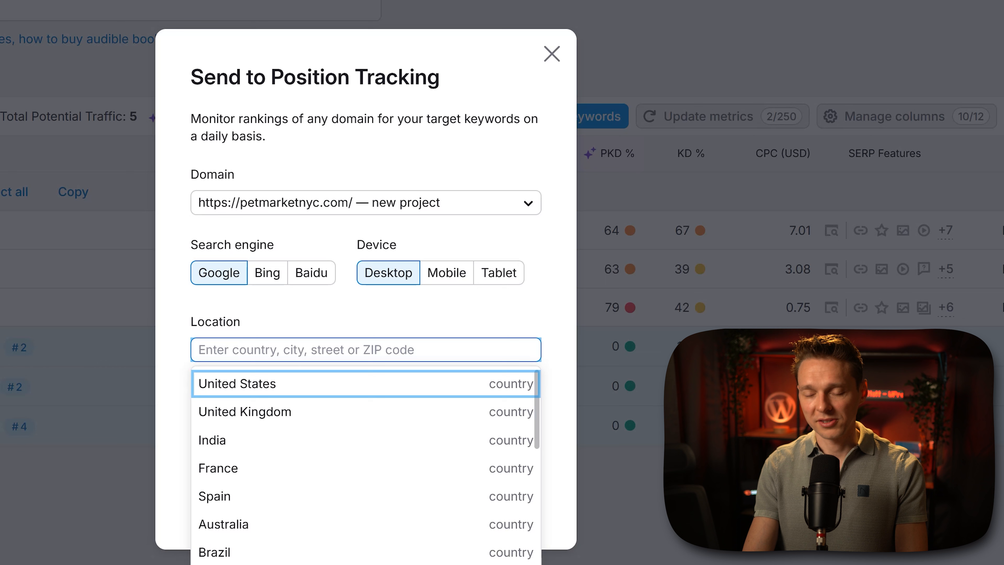
type("b")
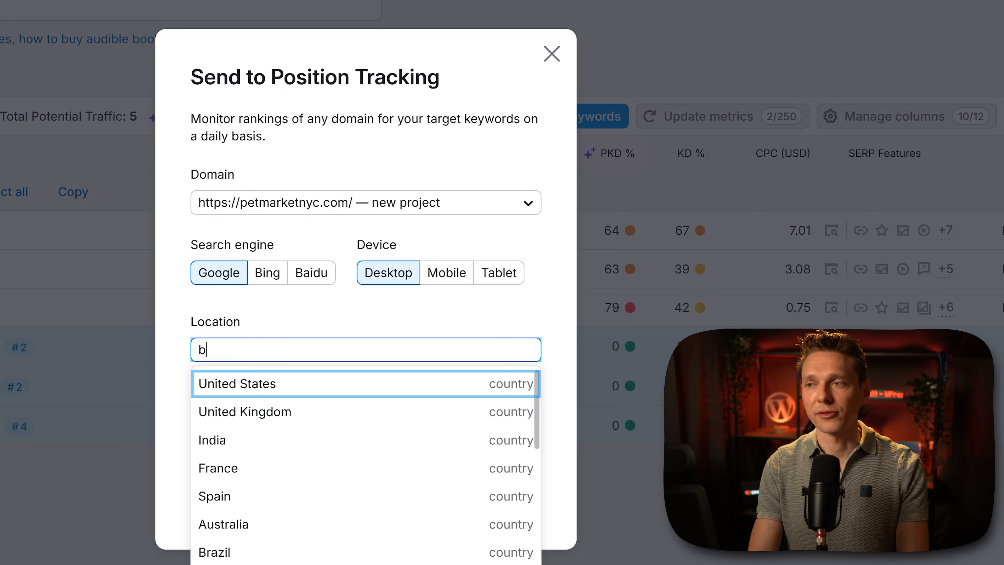
type("elgium")
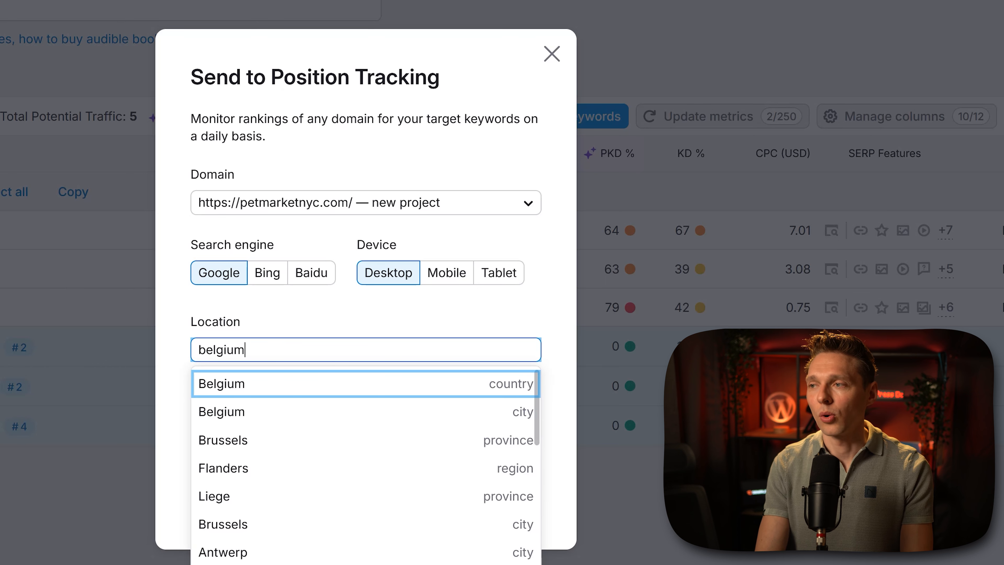
key("ctrl+a")
type("netherlands")
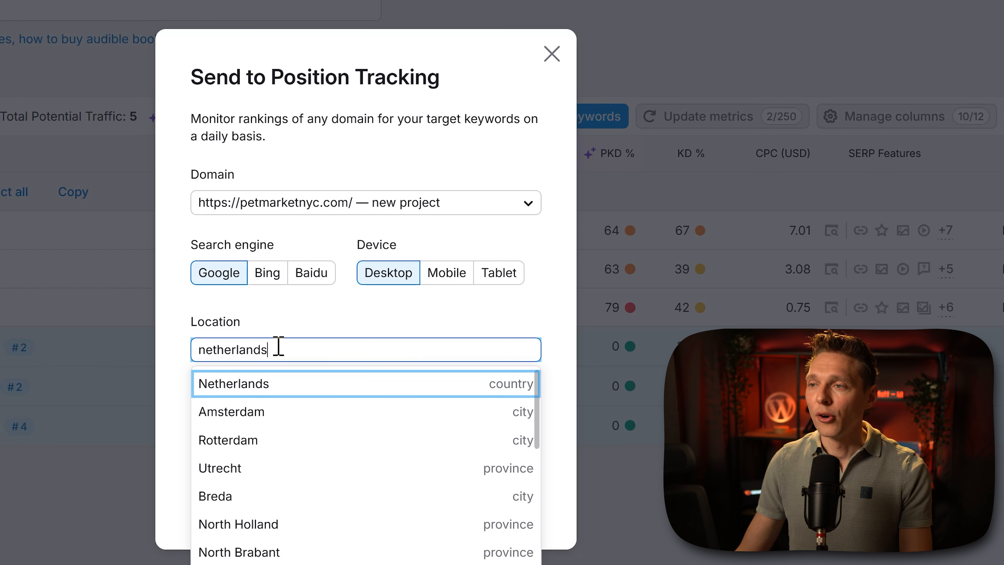
Step: Set the tracking location to the city of New York, send the keywords to Position Tracking and dismiss the confirmation
left_click_drag(278, 348, 195, 358)
type("new york")
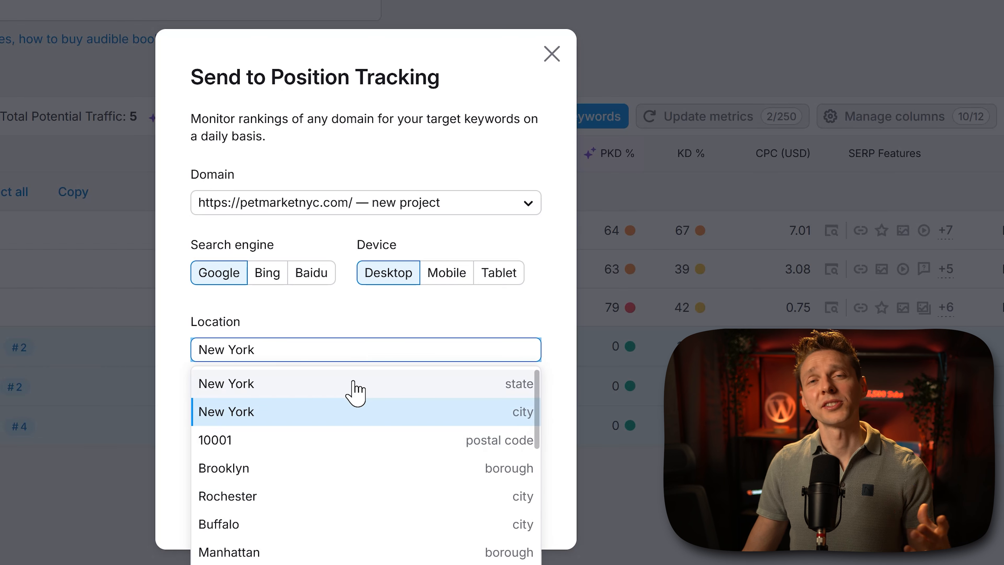
left_click(331, 413)
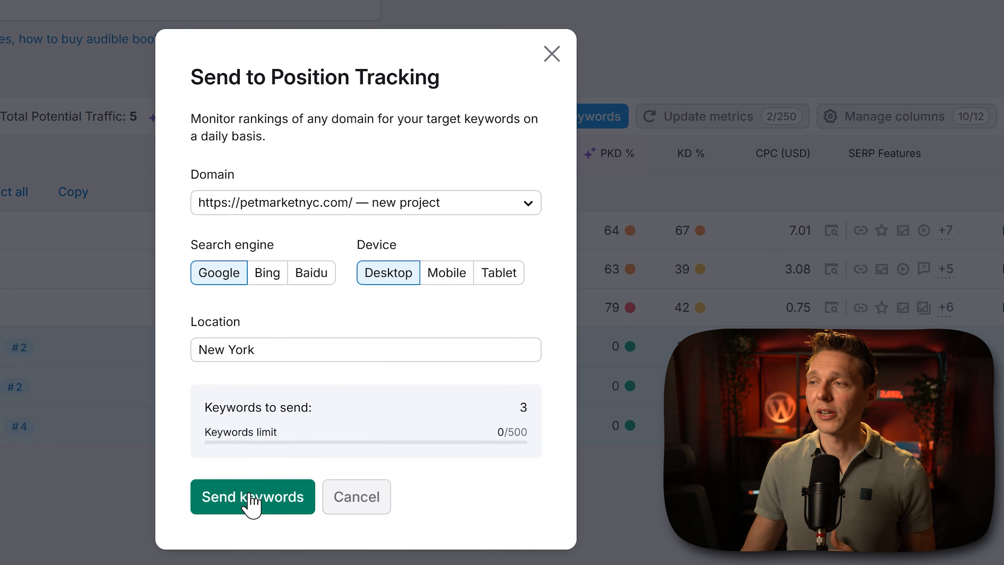
left_click(245, 505)
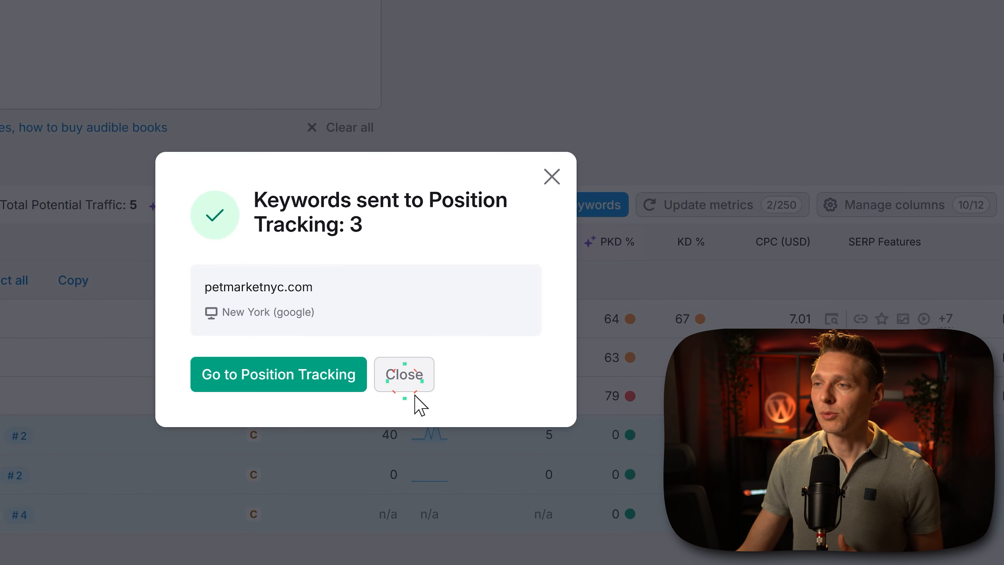
left_click(405, 382)
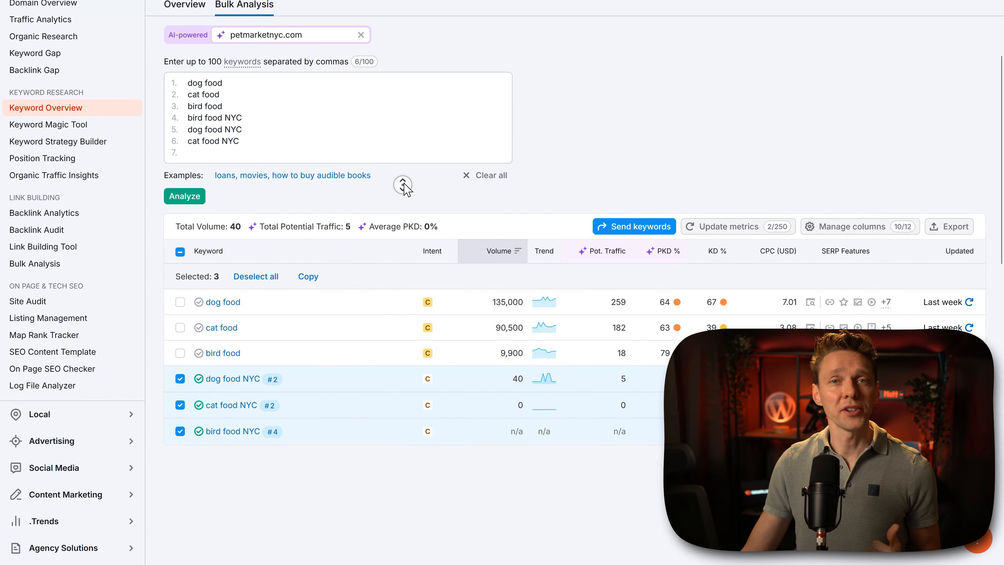
Step: Return to the overview of the keyword dog food and examine its volume, potential topic traffic, current position and keyword ideas
scroll(405, 187, "up", 2)
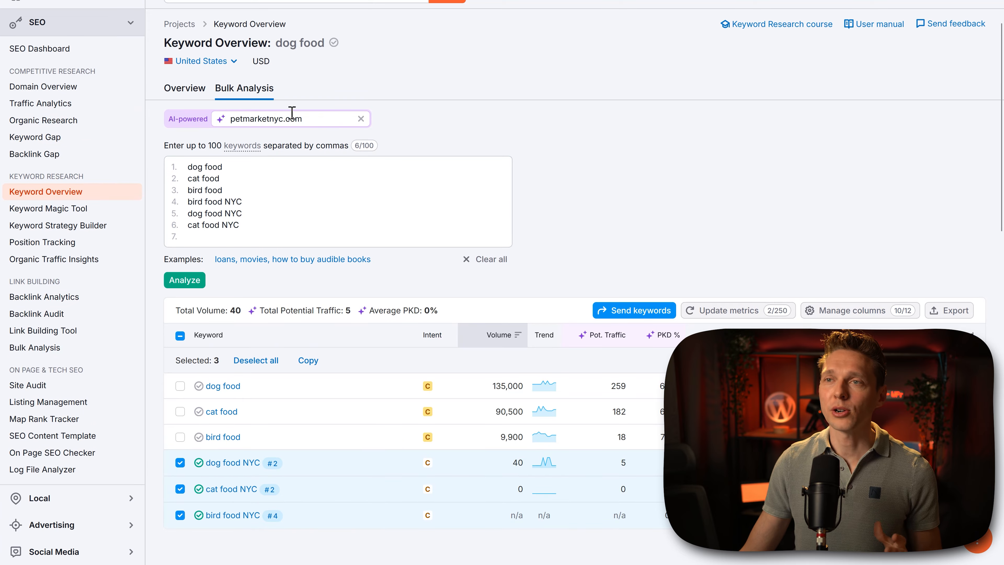
left_click(190, 99)
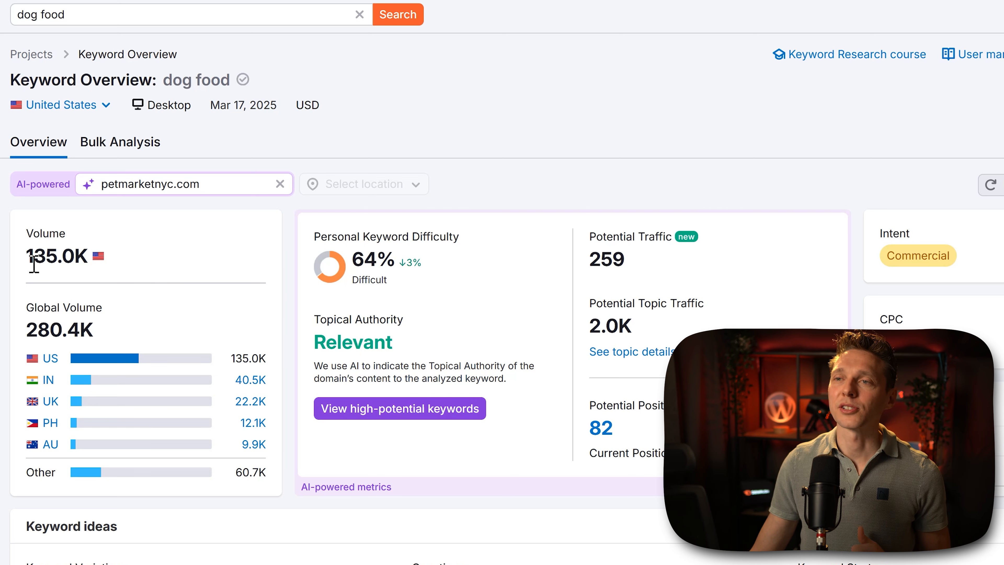
left_click_drag(34, 256, 68, 257)
left_click(68, 260)
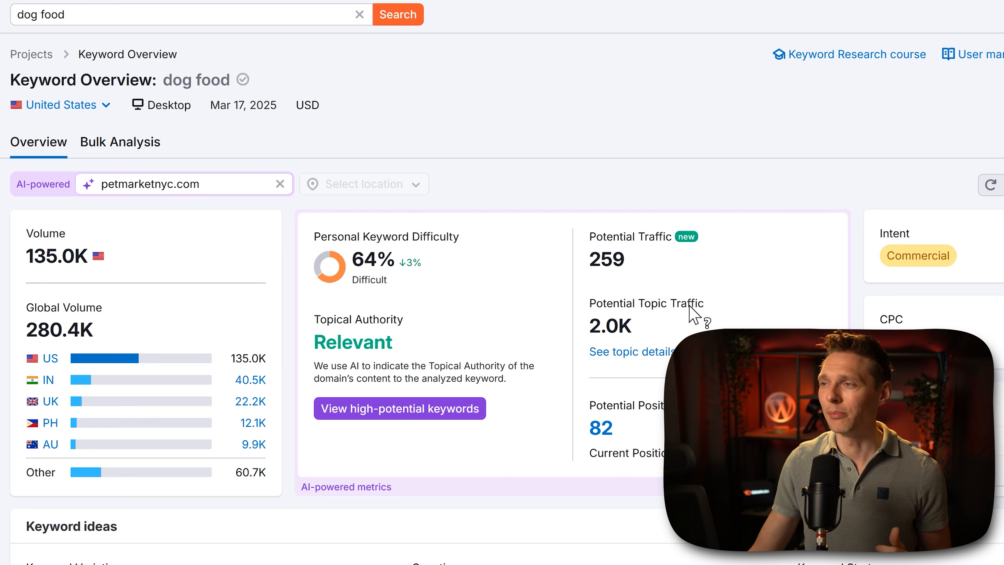
left_click_drag(599, 326, 644, 337)
left_click(643, 331)
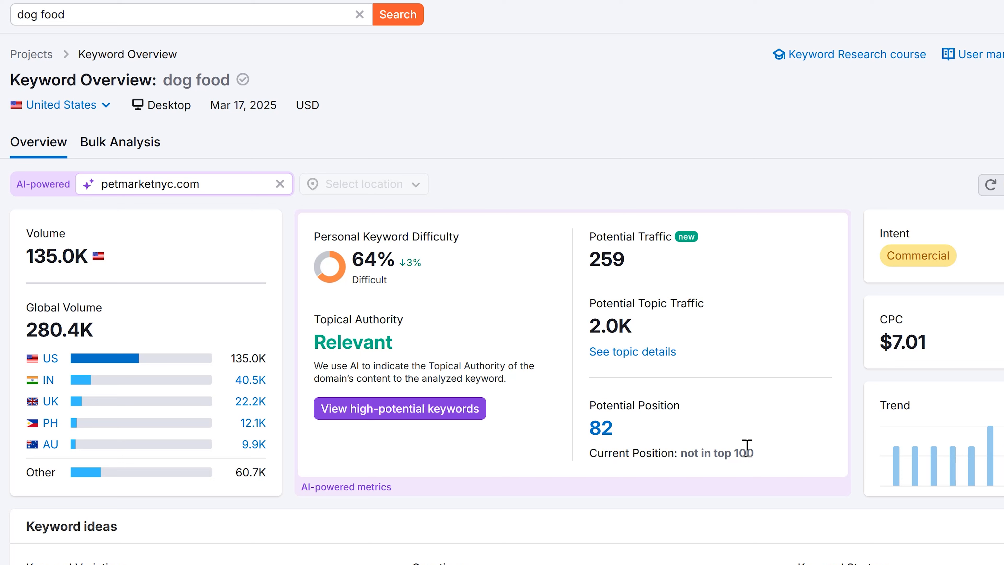
left_click_drag(749, 451, 585, 468)
left_click(601, 474)
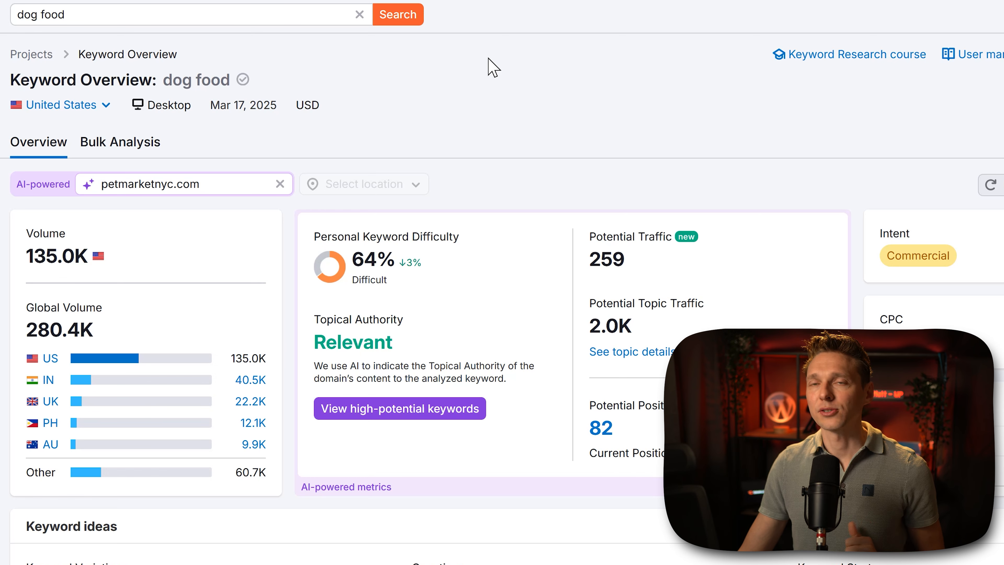
middle_click(535, 113)
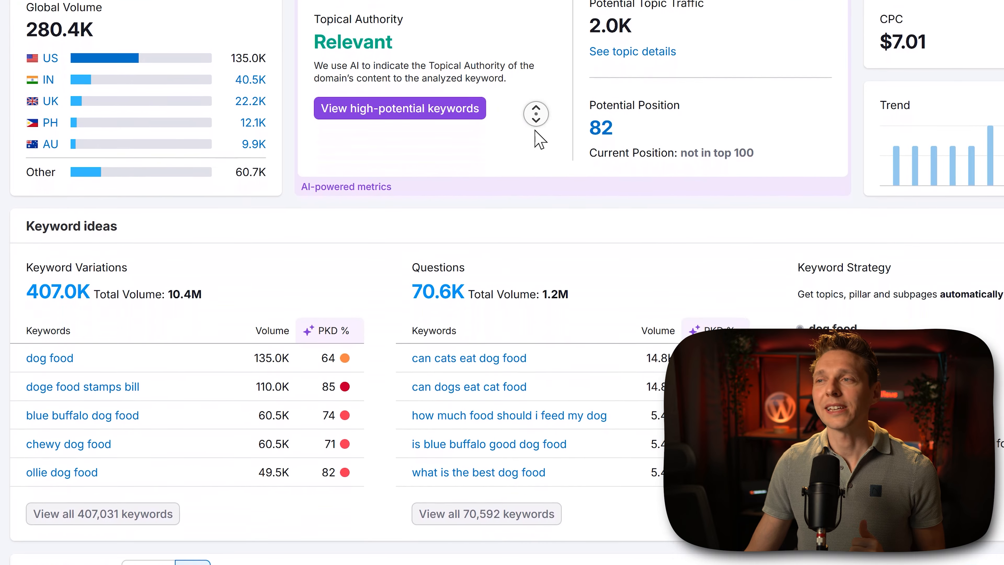
middle_click(534, 130)
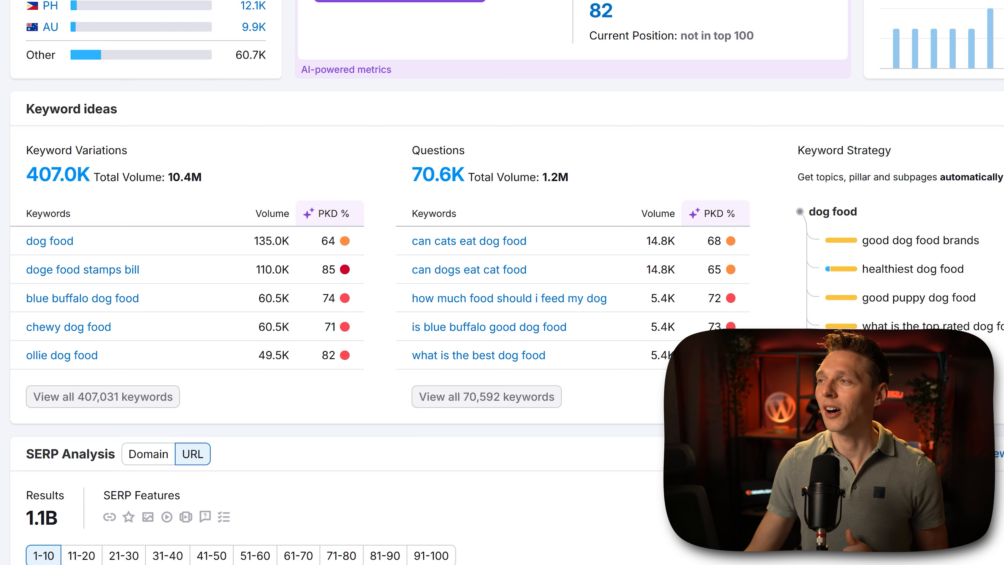
Step: View the stored Google results page for dog food from SERP Analysis, review its local and organic listings, and close it
scroll(628, 140, "down", 8)
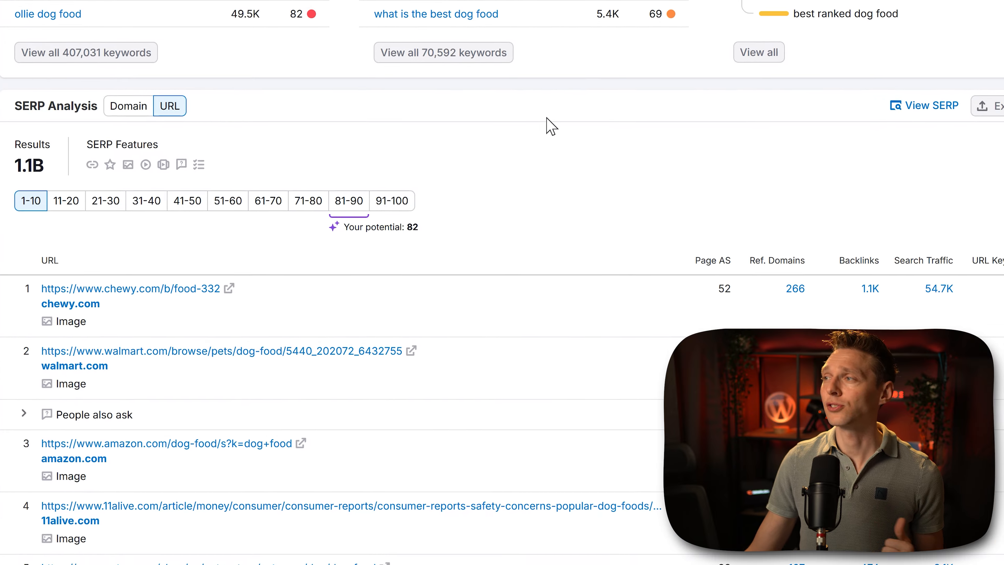
left_click(891, 90)
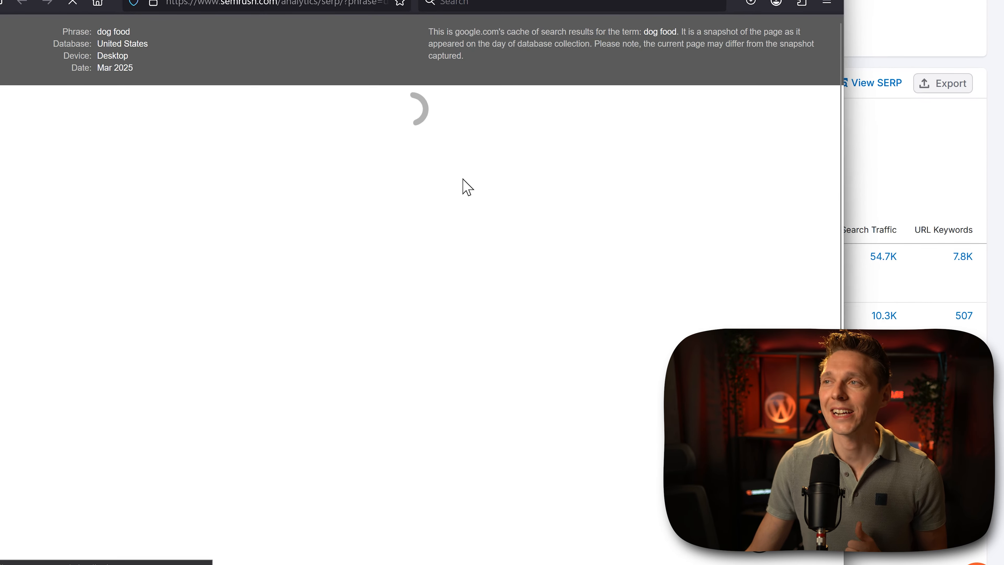
left_click_drag(238, 2, 333, 6)
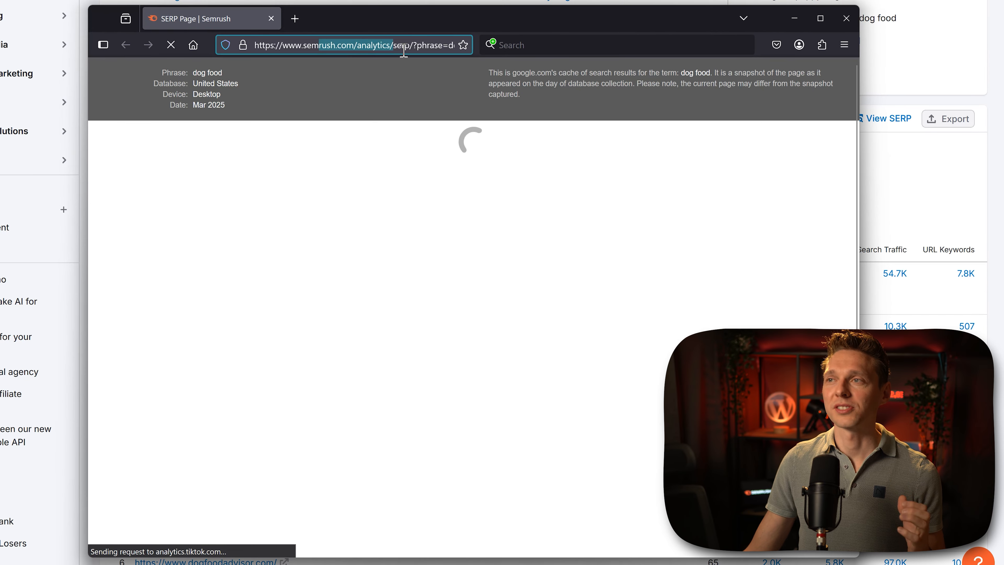
left_click_drag(404, 51, 451, 58)
left_click(432, 50)
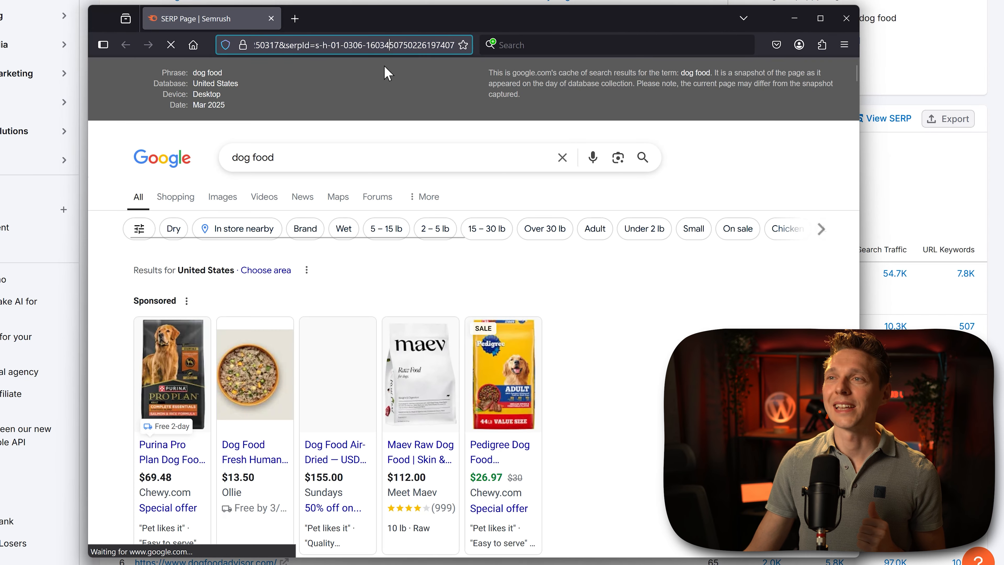
left_click(381, 82)
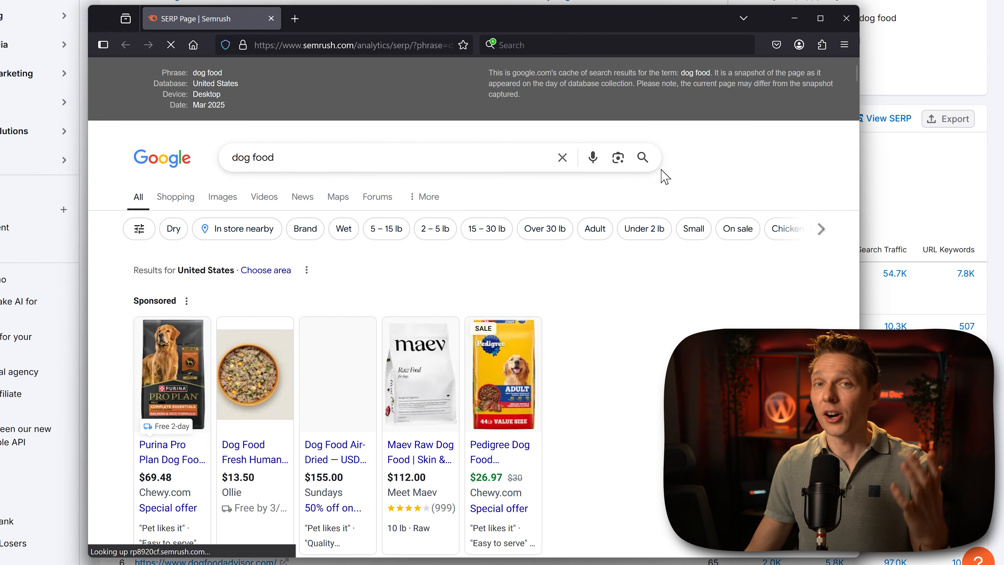
middle_click(621, 274)
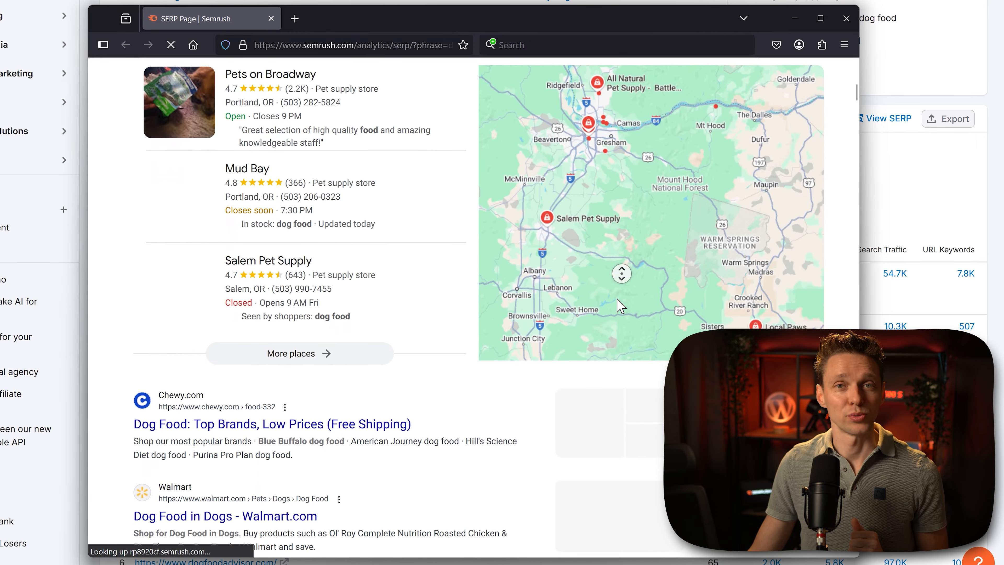
middle_click(617, 300)
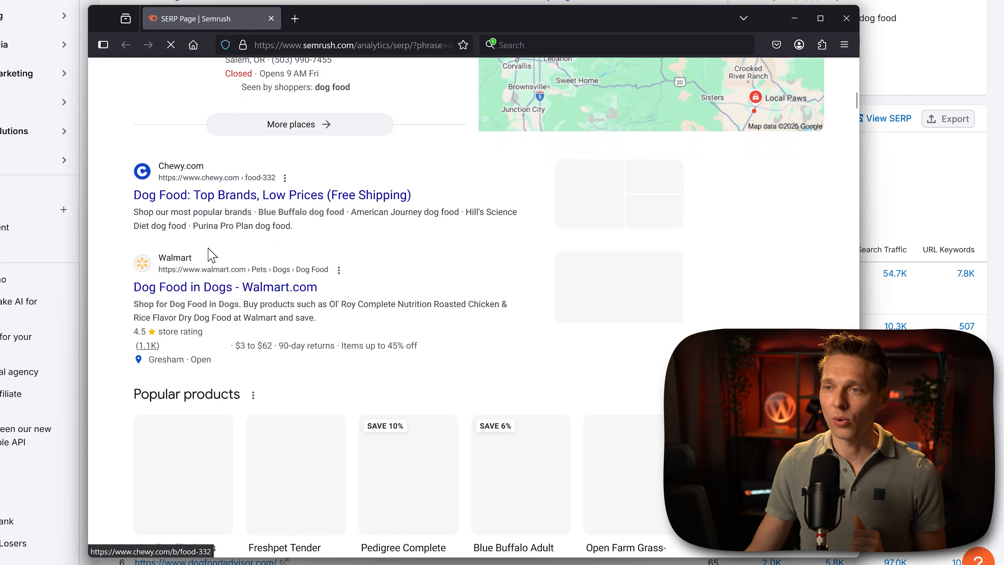
middle_click(716, 305)
left_click(846, 19)
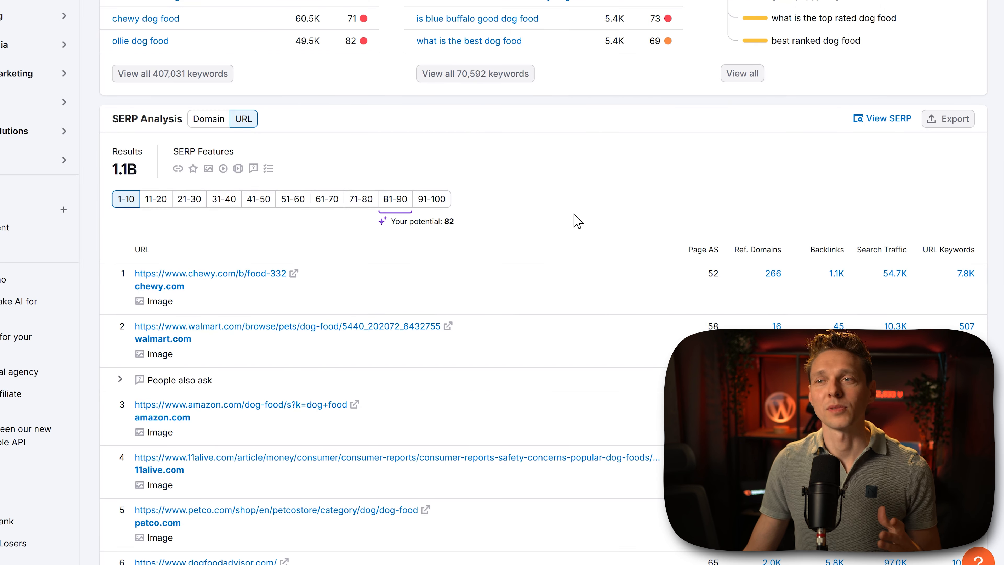
Step: Examine the number of results, the SERP features and the ten top-ranking URLs for dog food in SERP Analysis
left_click_drag(114, 170, 142, 170)
left_click(147, 178)
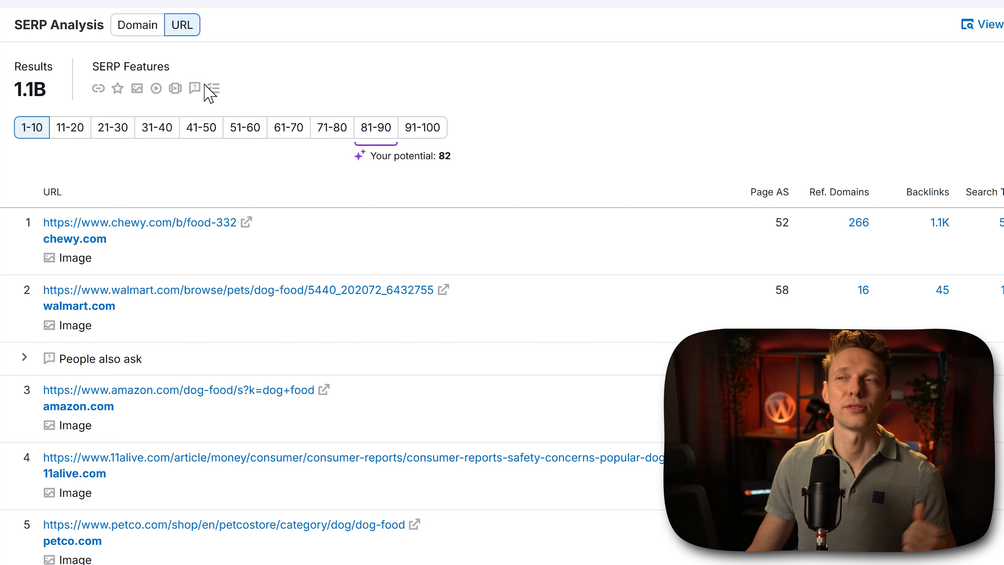
middle_click(664, 92)
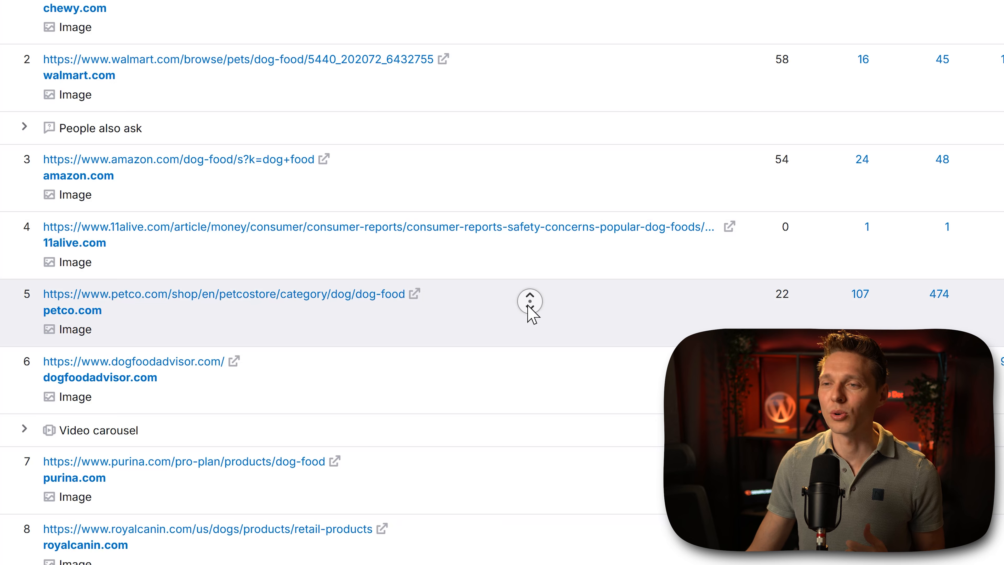
scroll(529, 301, "down", 2)
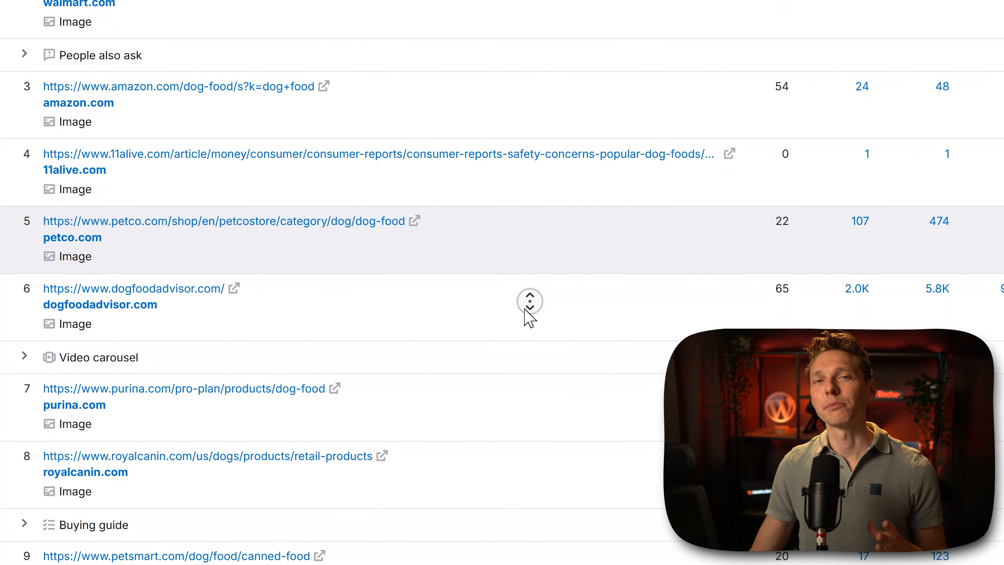
scroll(530, 301, "down", 2)
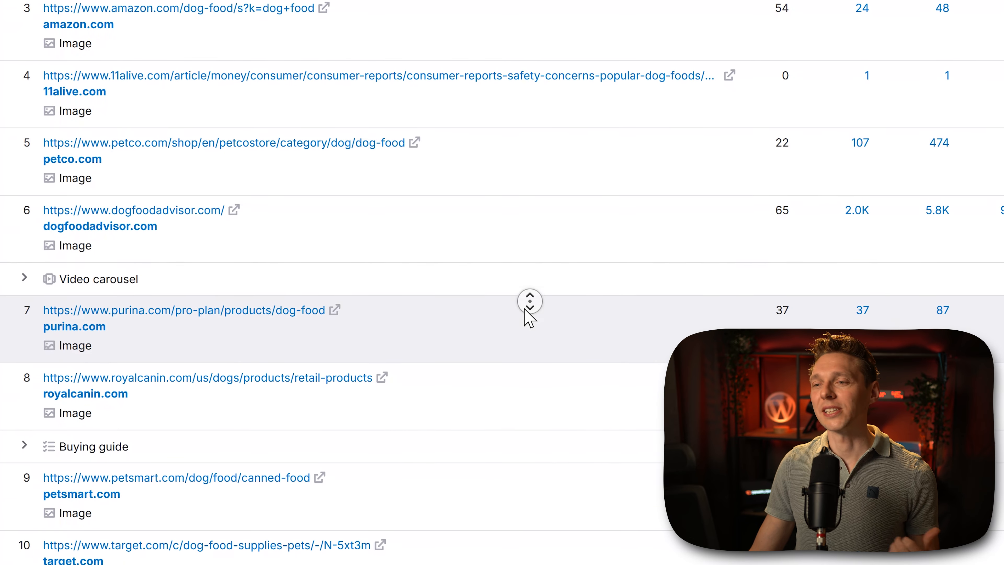
scroll(524, 309, "down", 1)
middle_click(525, 309)
middle_click(537, 407)
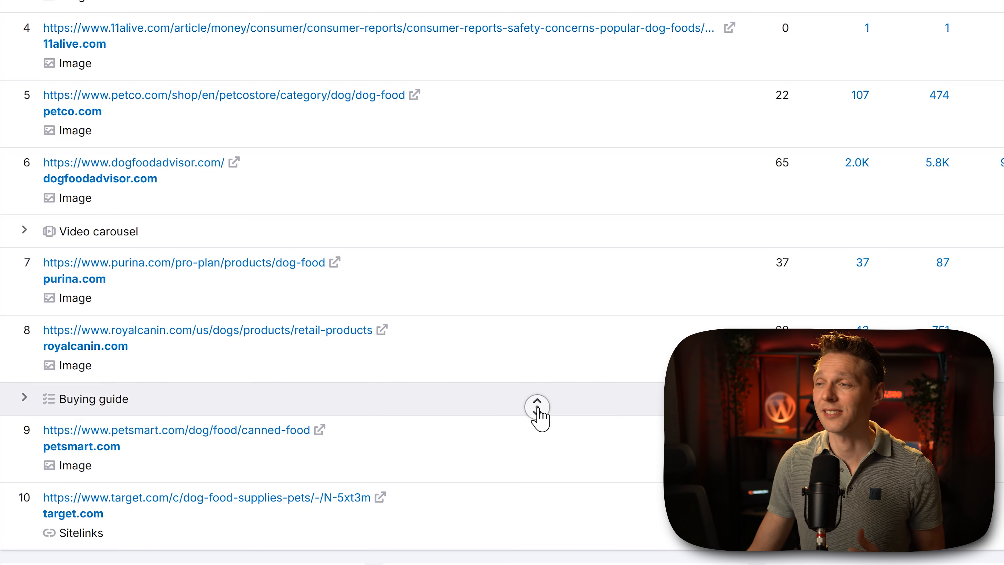
scroll(537, 407, "up", 1)
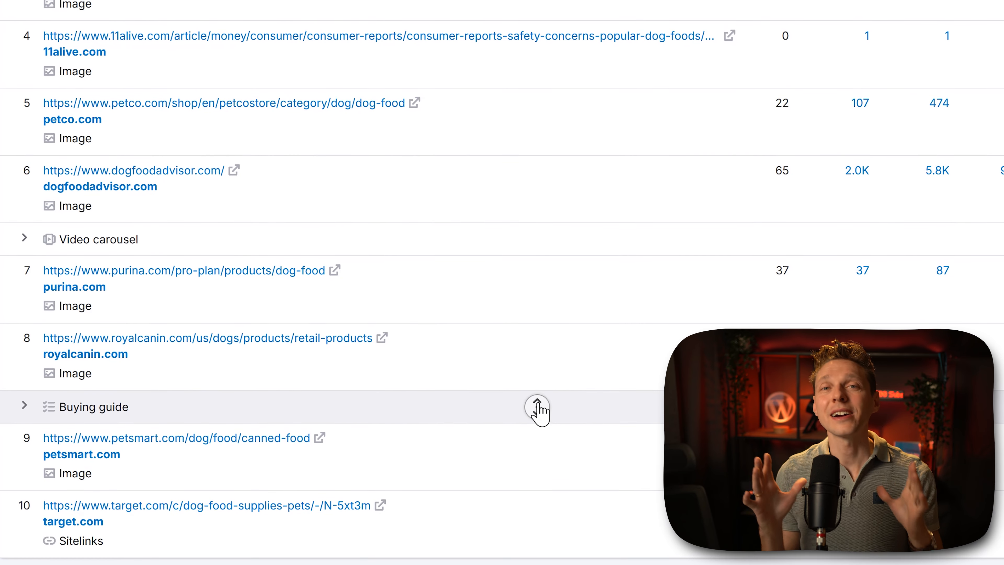
Step: Compare the page authority, referring domains, backlinks, search traffic and URL keywords of the ten top-ranking pages for dog food
scroll(537, 407, "up", 1)
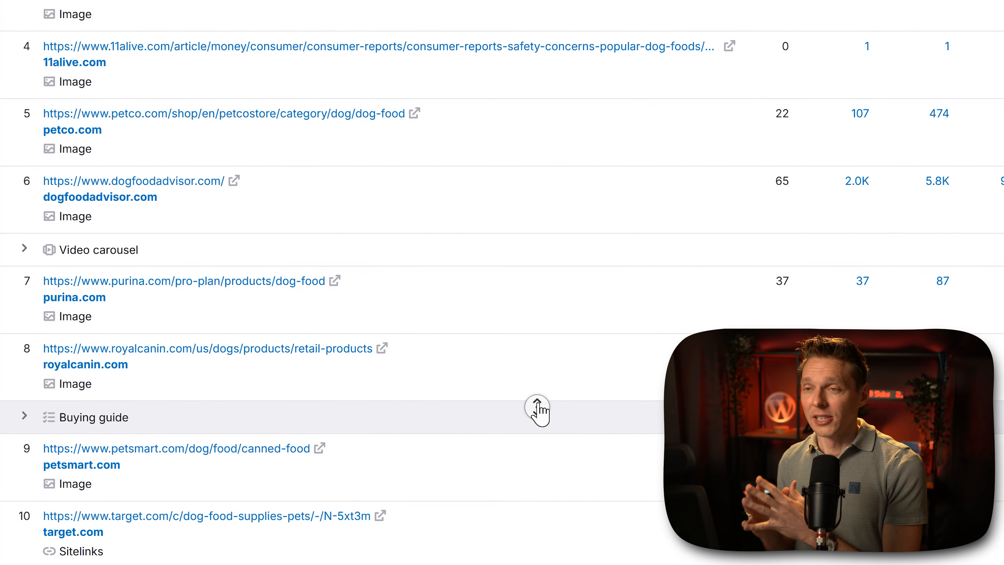
scroll(537, 407, "up", 5)
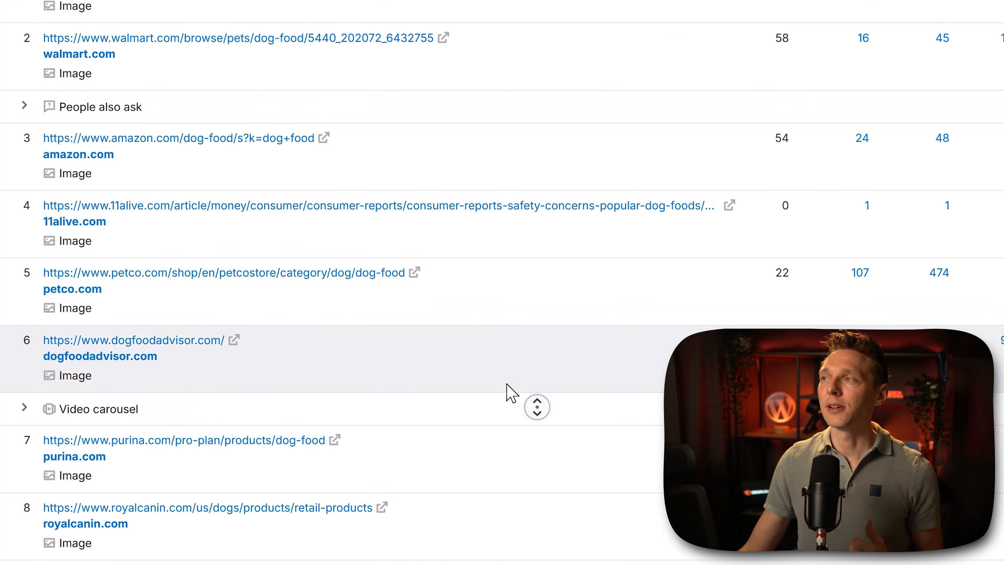
scroll(506, 384, "up", 4)
middle_click(507, 383)
mouse_move(821, 97)
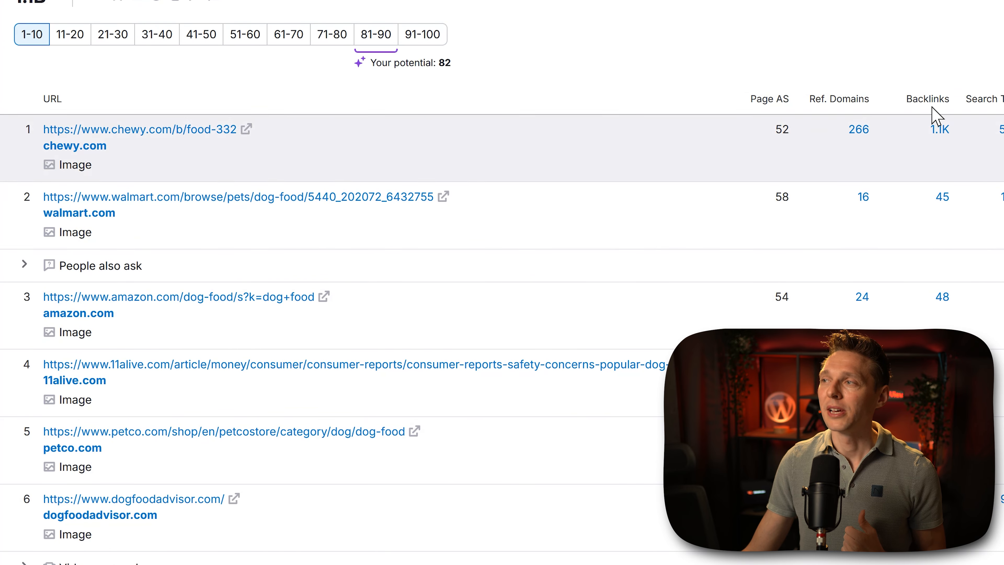
scroll(916, 178, "right", 3)
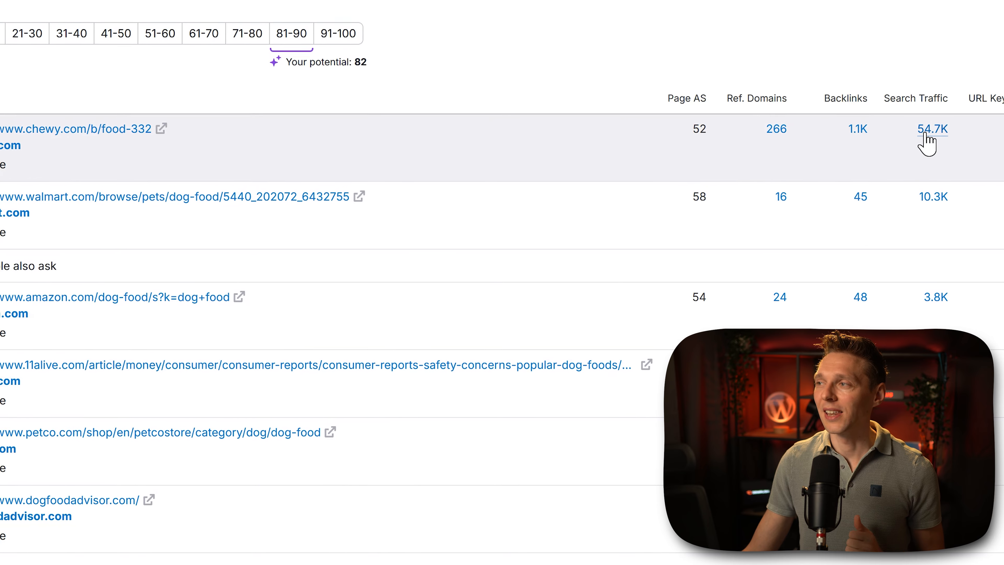
scroll(891, 245, "right", 1)
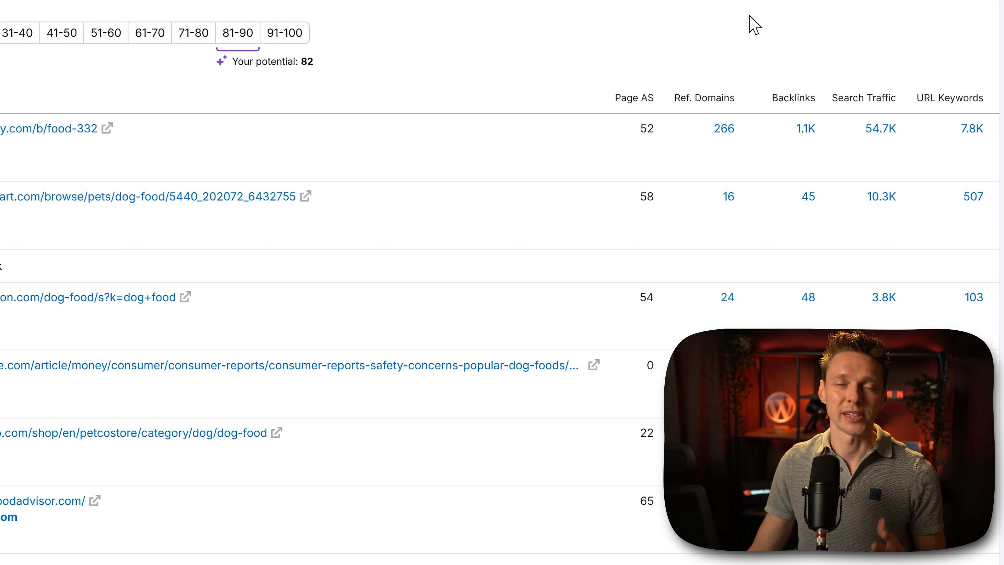
scroll(561, 2, "up", 1)
scroll(548, 6, "down", 3)
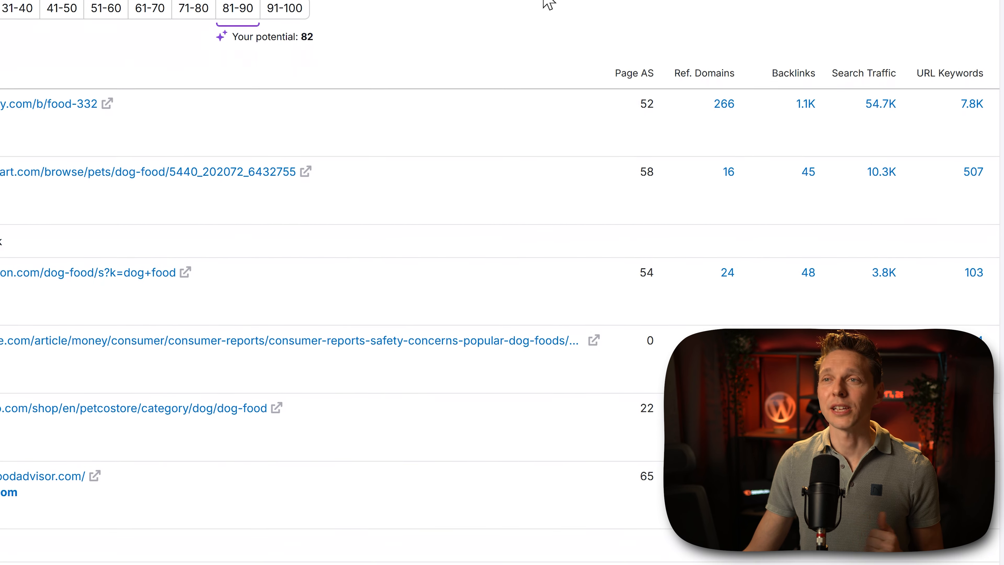
scroll(547, 4, "down", 1)
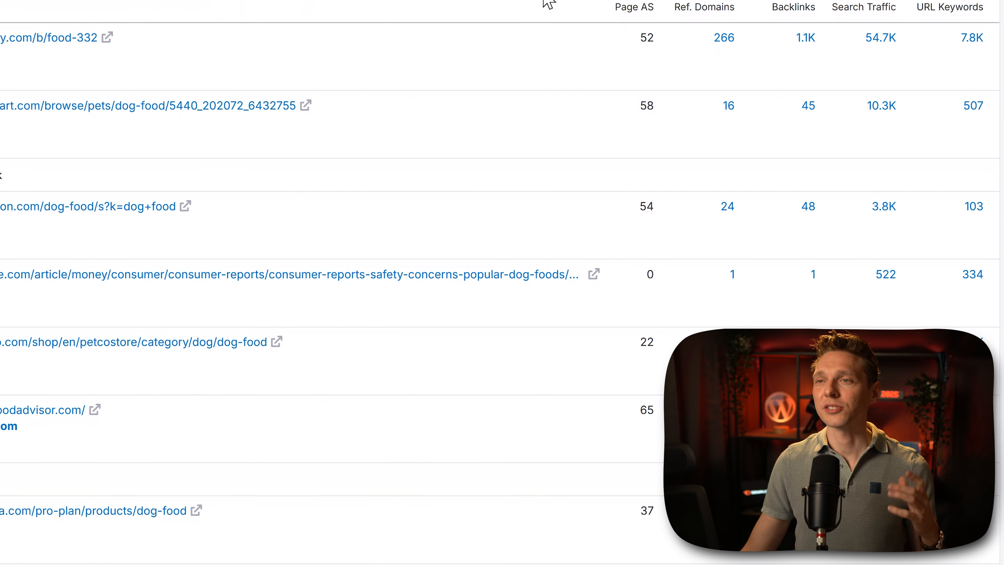
Step: Examine the PLA copies, ad copies and keyword ad history for dog food below the SERP Analysis
middle_click(446, 6)
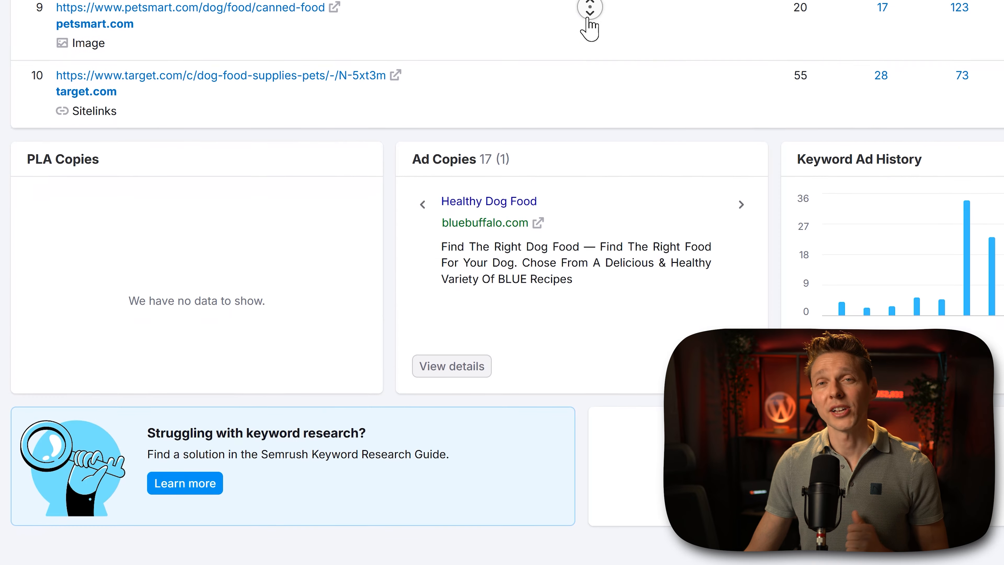
middle_click(588, 18)
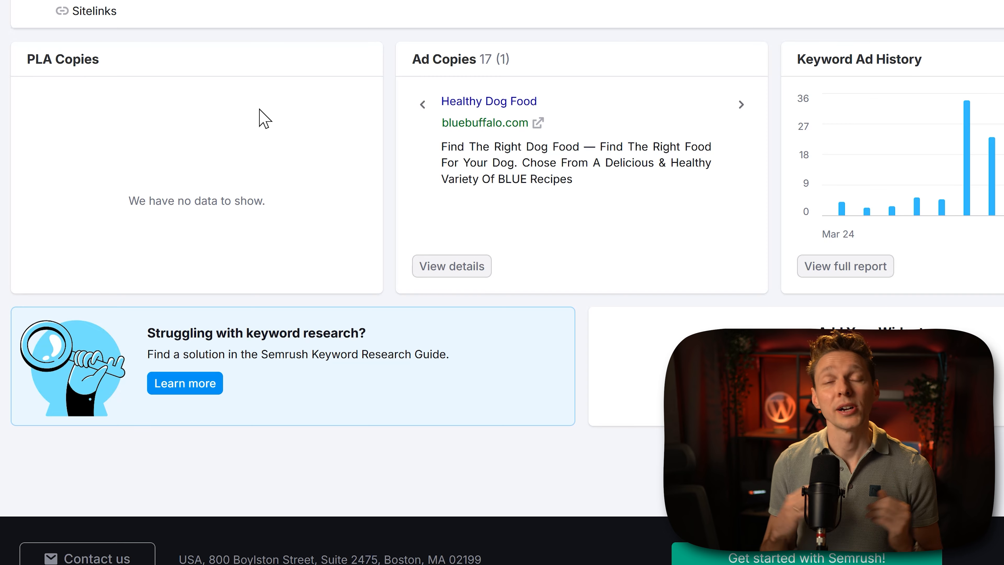
scroll(262, 117, "up", 1)
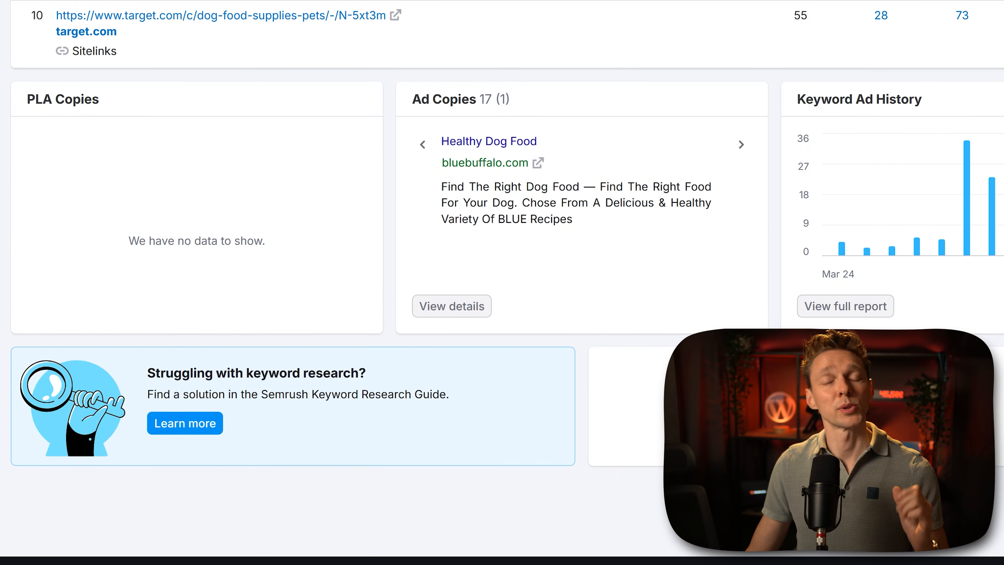
Step: Extend the searched keyword to dog food new york and run its Keyword Overview
scroll(502, 282, "up", 12)
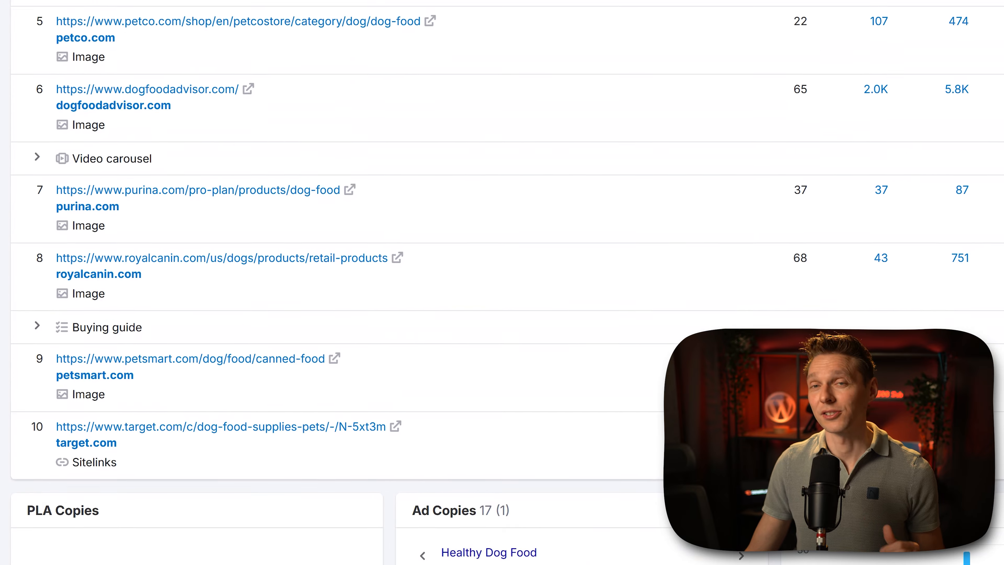
scroll(501, 283, "up", 15)
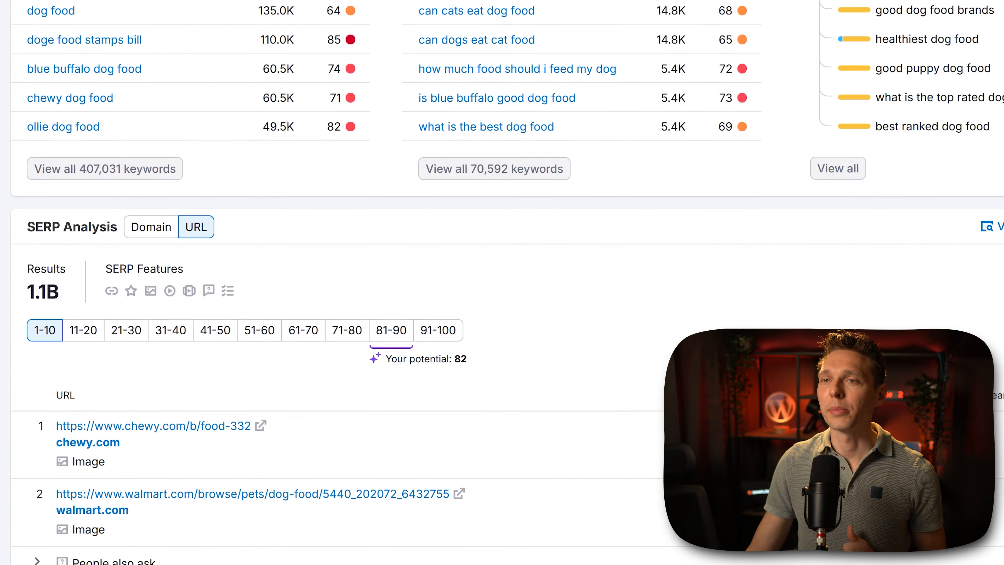
scroll(41, 172, "up", 10)
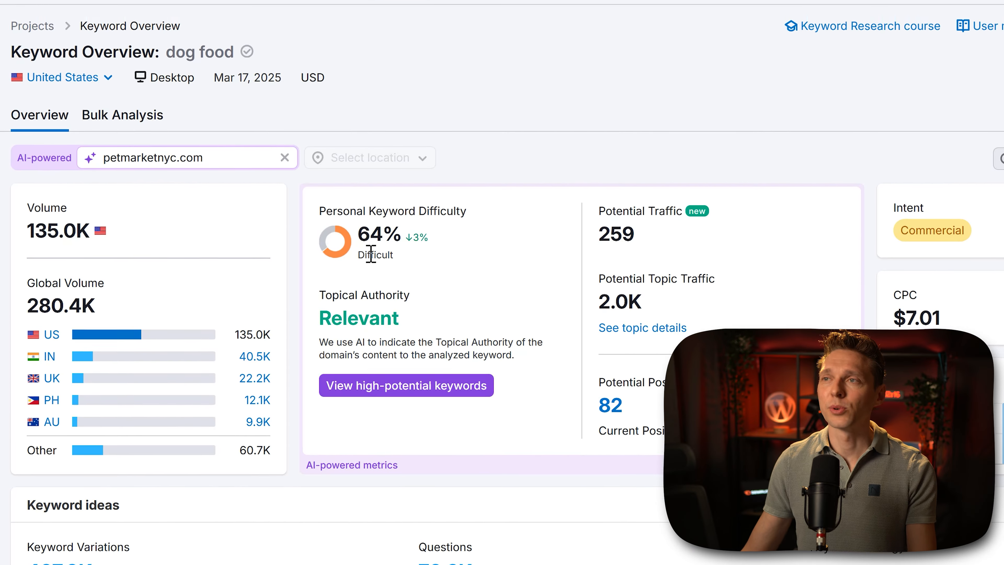
scroll(41, 171, "up", 1)
left_click(118, 48)
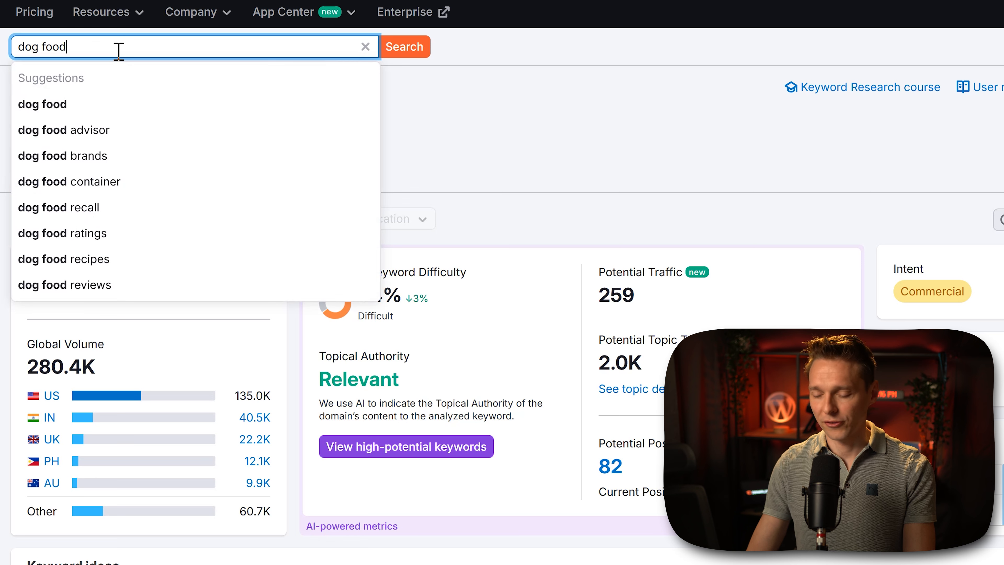
type("new yhork")
key("BackSpace")
key("BackSpace")
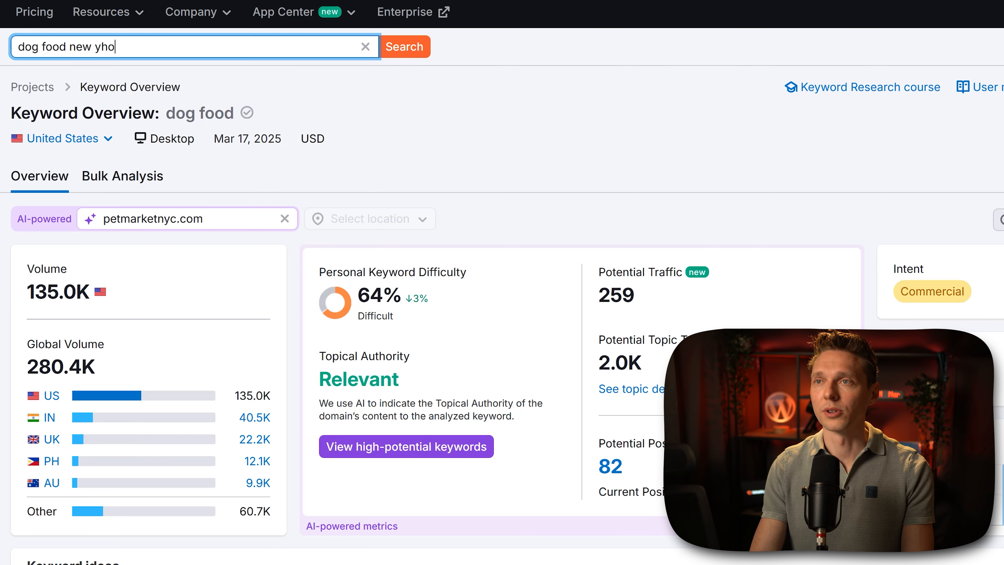
left_click(396, 53)
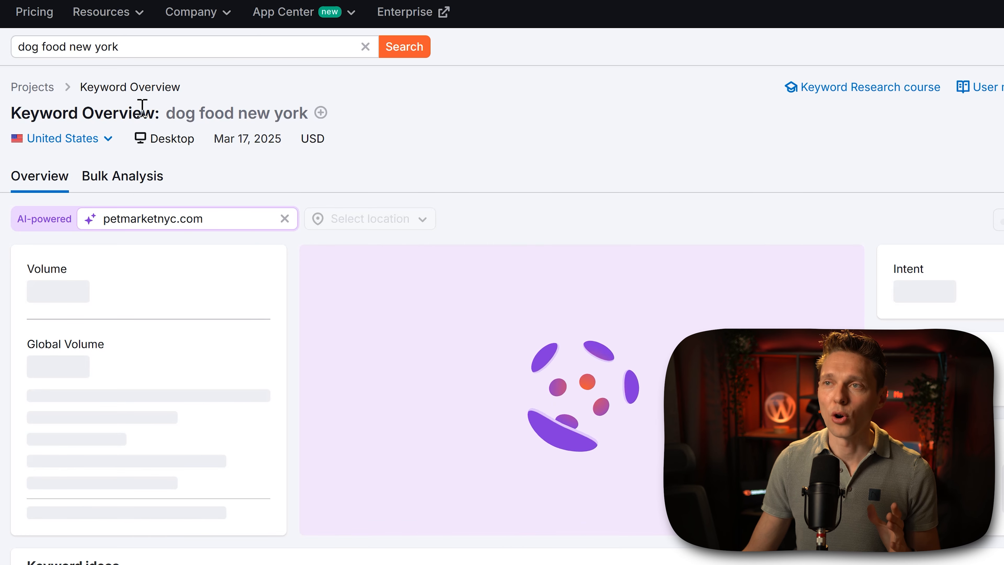
Step: Examine the volume, personal keyword difficulty, topical authority and potential topic traffic of dog food new york
left_click_drag(171, 120, 310, 111)
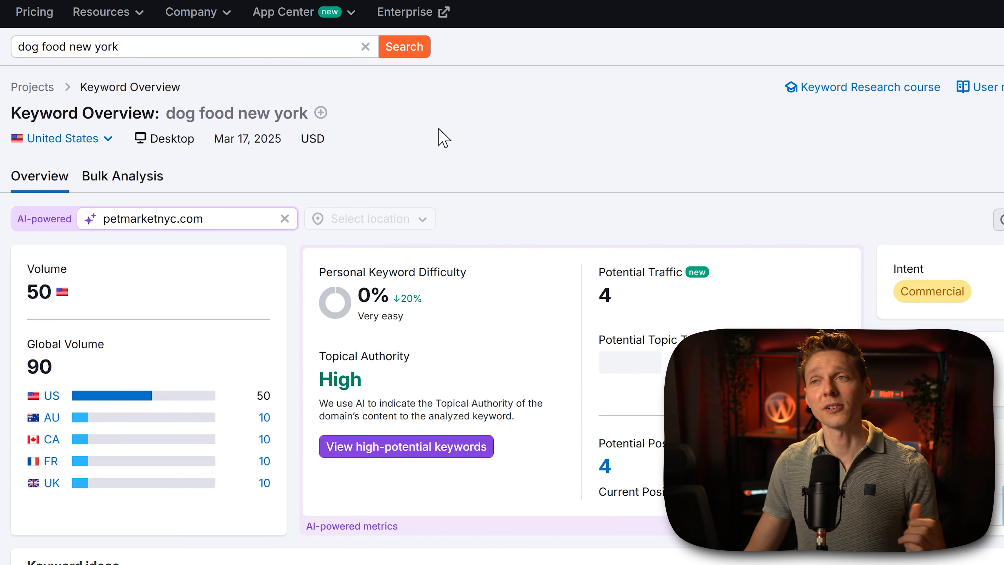
scroll(465, 132, "down", 2)
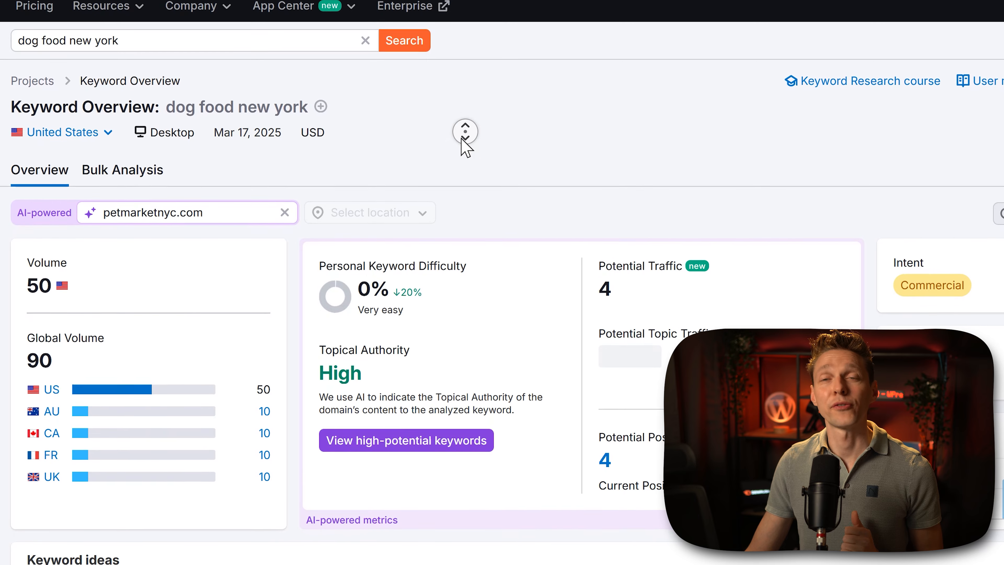
scroll(461, 138, "down", 2)
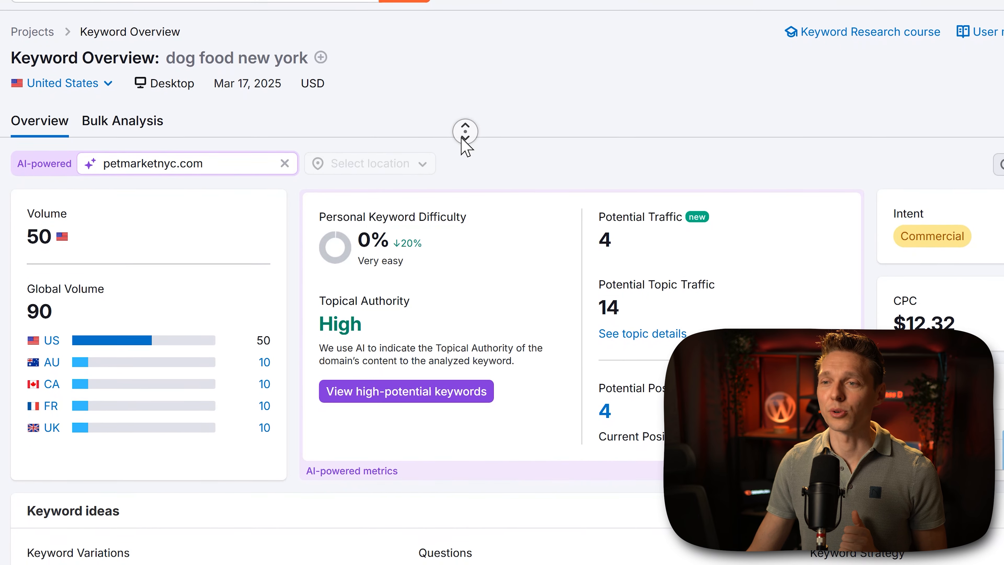
scroll(69, 306, "up", 3)
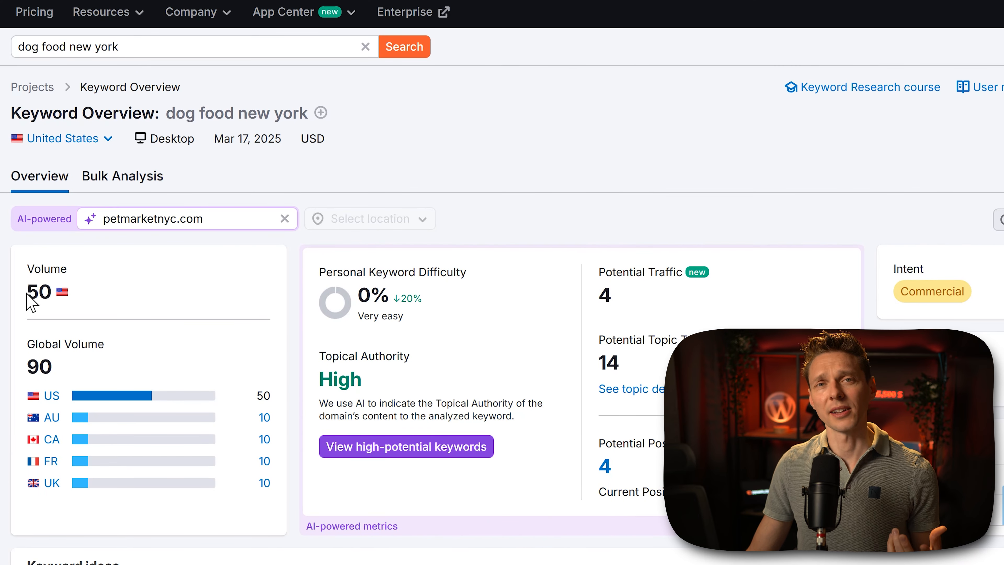
mouse_move(323, 280)
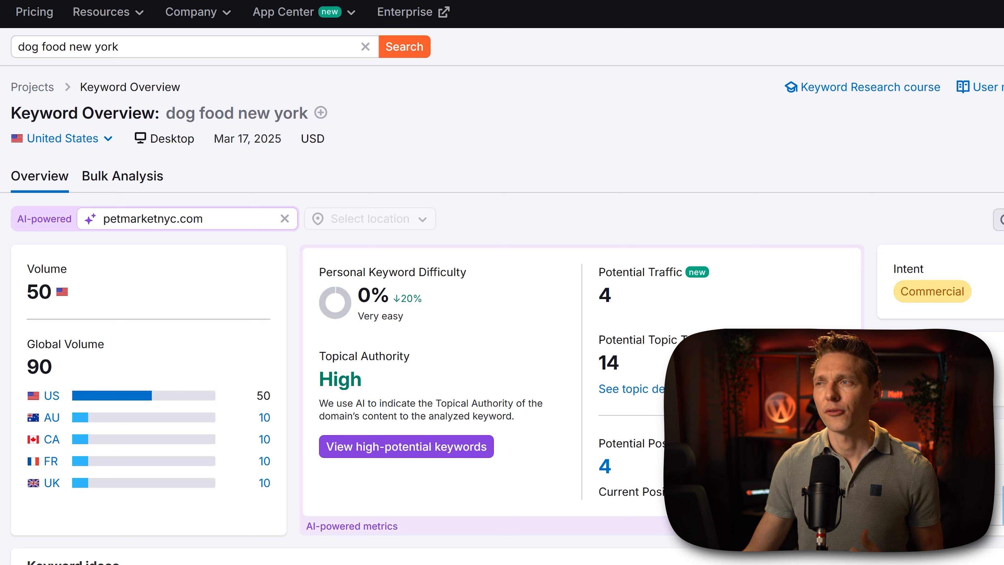
left_click_drag(595, 363, 617, 365)
left_click(635, 372)
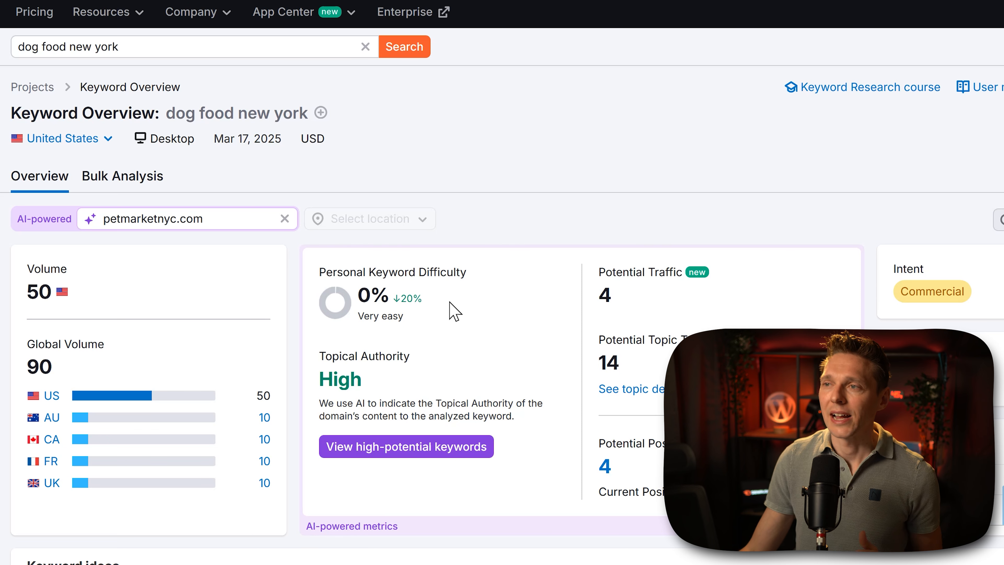
middle_click(548, 209)
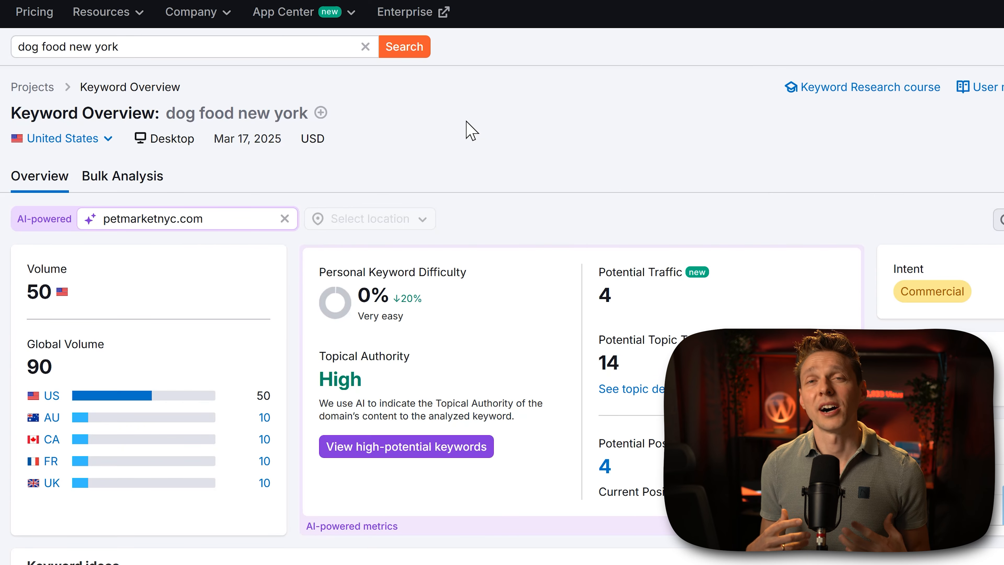
Step: Review the current position and keyword ideas for dog food new york, and open the full list of its keyword variations
middle_click(454, 123)
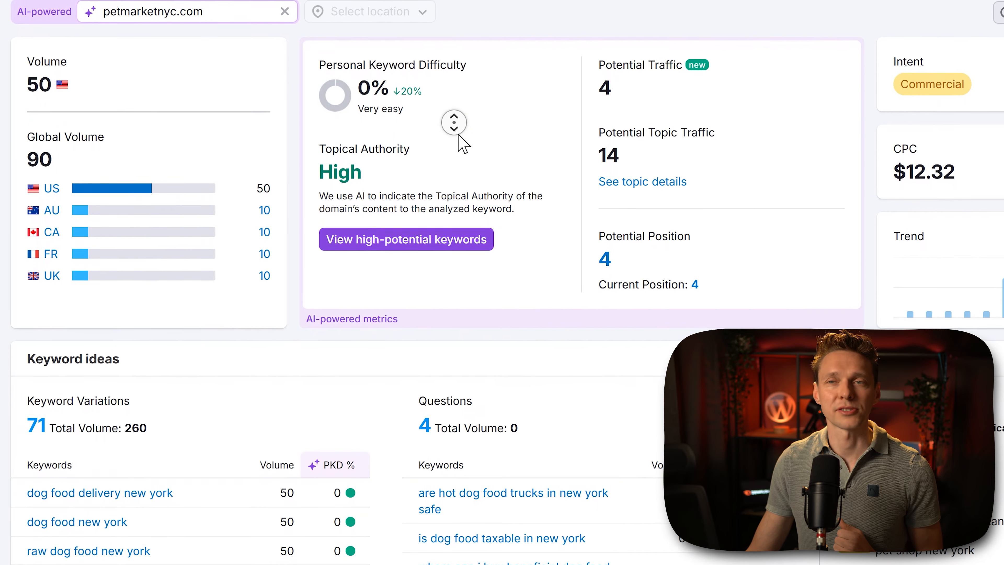
middle_click(456, 135)
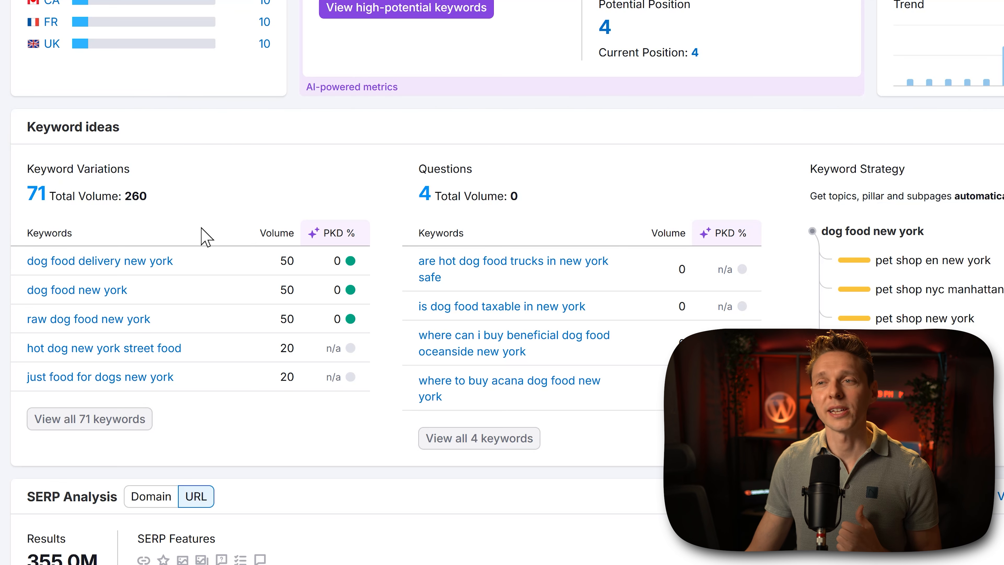
left_click(87, 424)
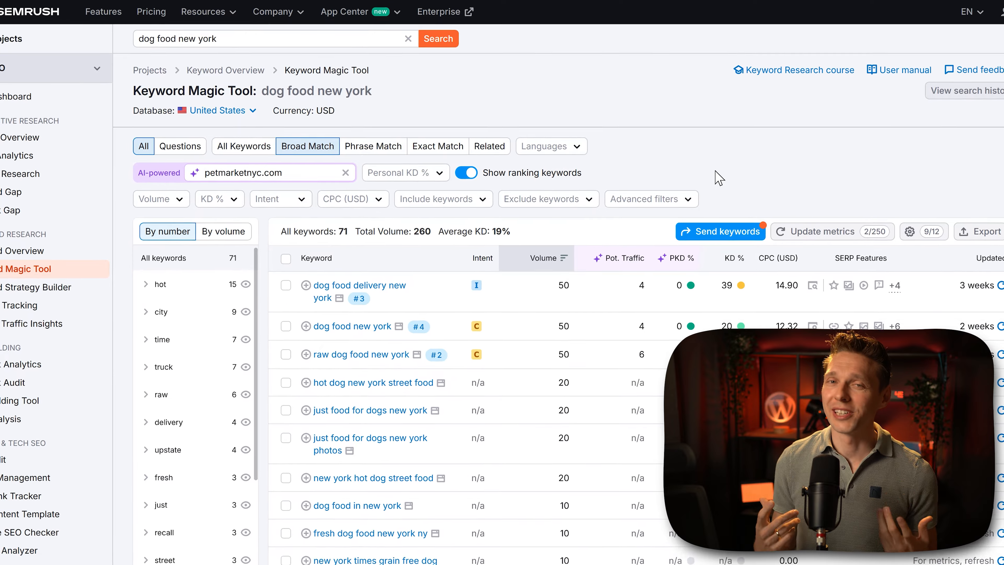
Step: Examine the dog food new york variations in Keyword Magic Tool, including their ranking positions, volume and difficulty
middle_click(679, 159)
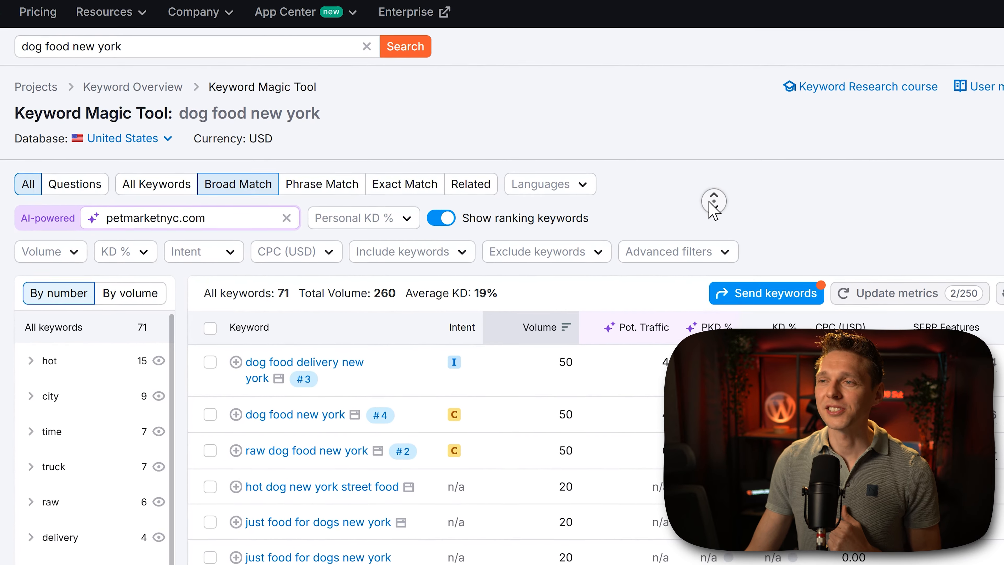
left_click(711, 203)
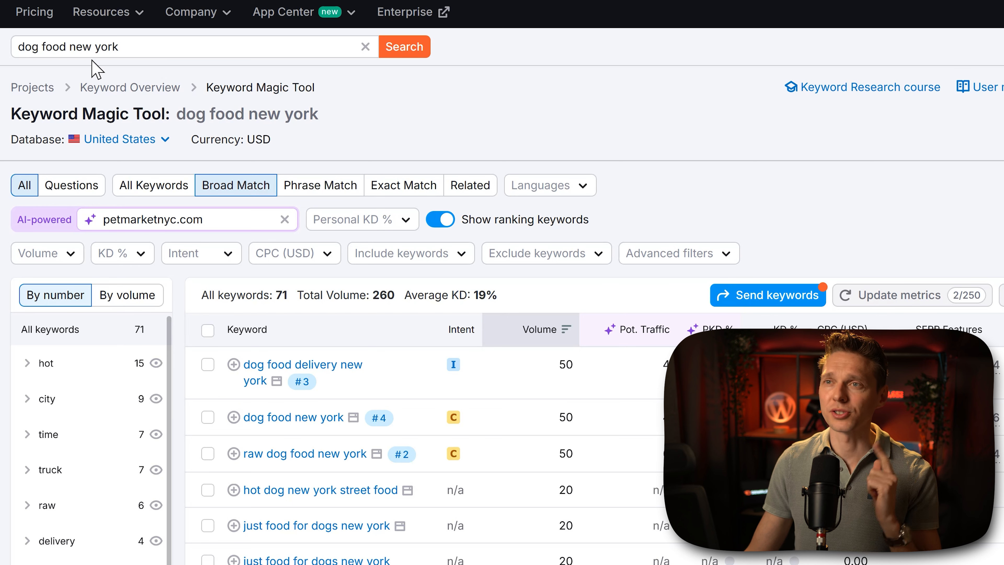
middle_click(683, 151)
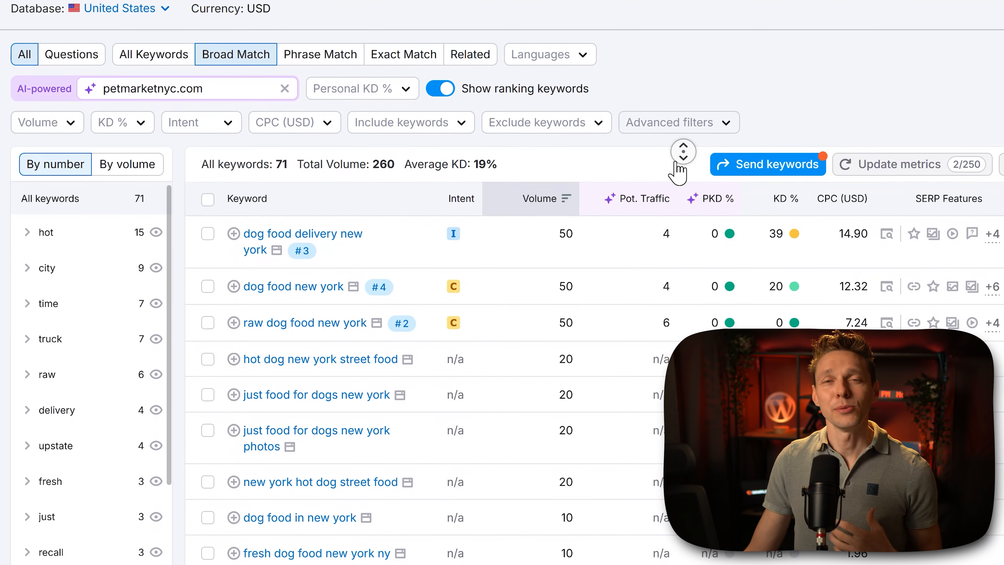
middle_click(672, 162)
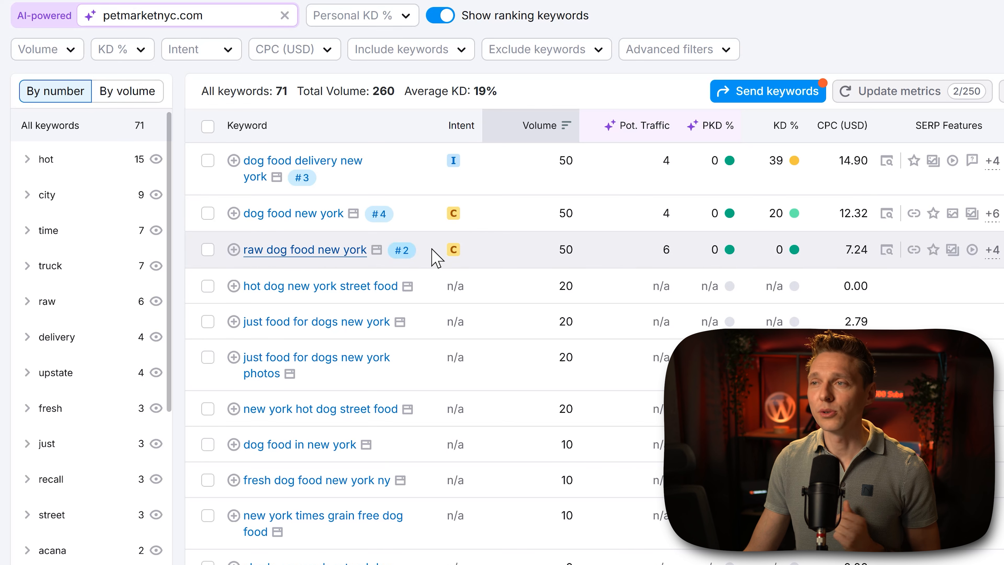
mouse_move(472, 253)
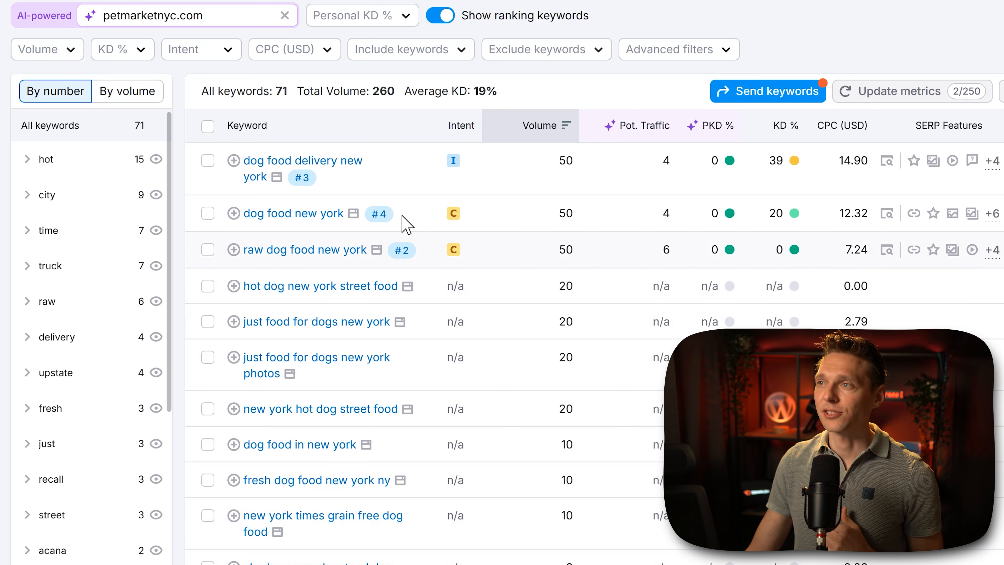
Step: Exclude the exact-match keyword [hot dog] from the dog food new york variations
left_click(599, 51)
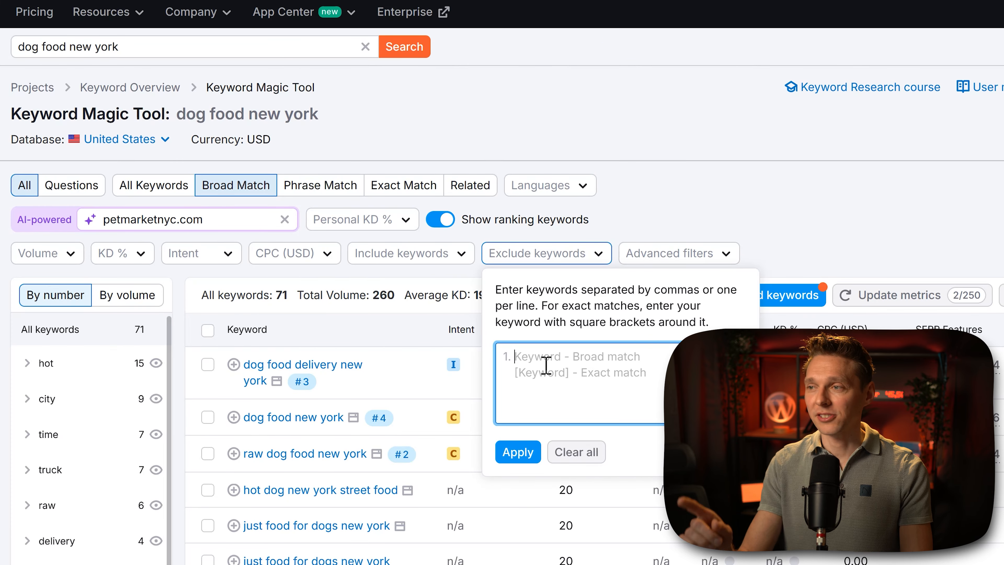
type("dog hot")
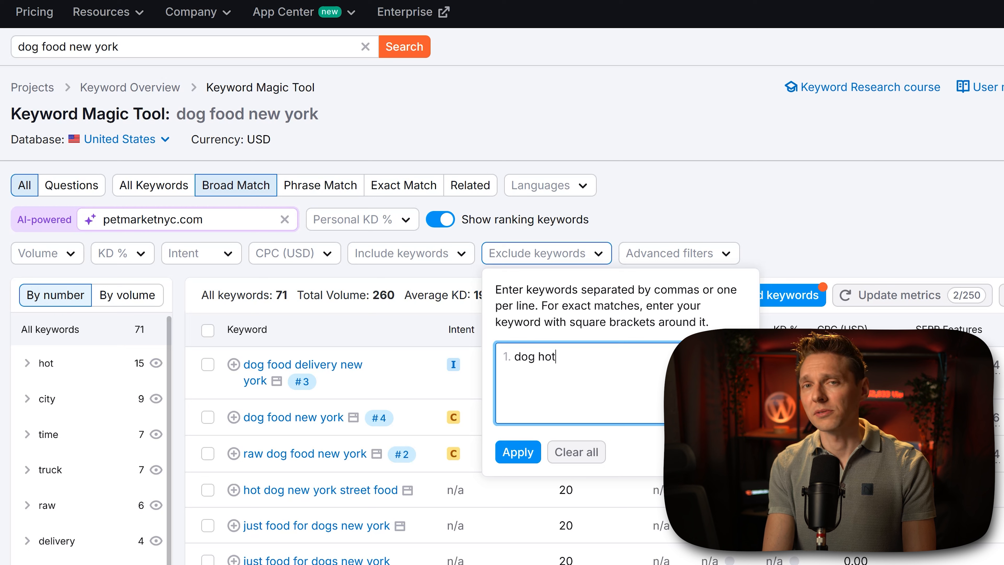
key("BackSpace")
key("BackSpace")
key("BackSpace")
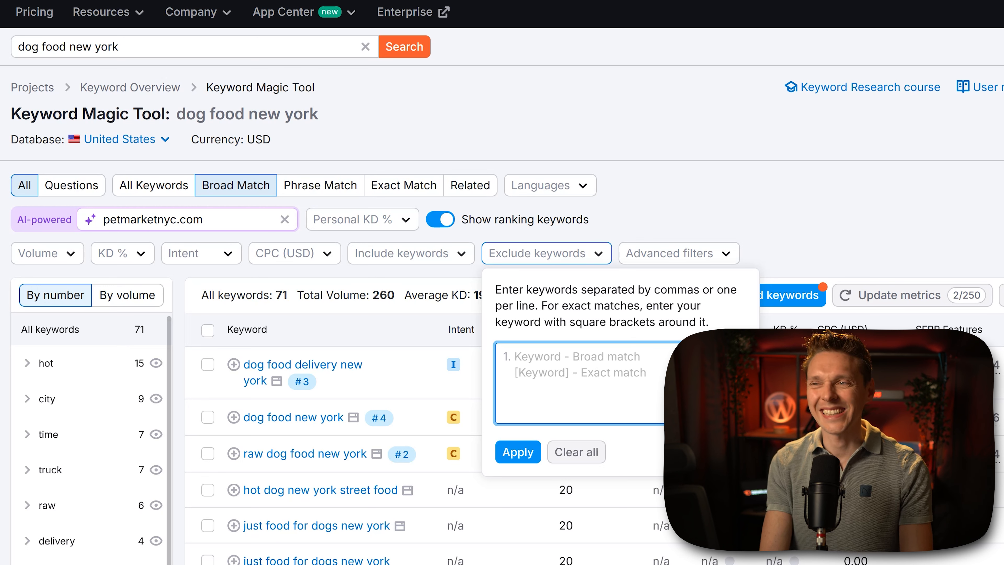
type("[h")
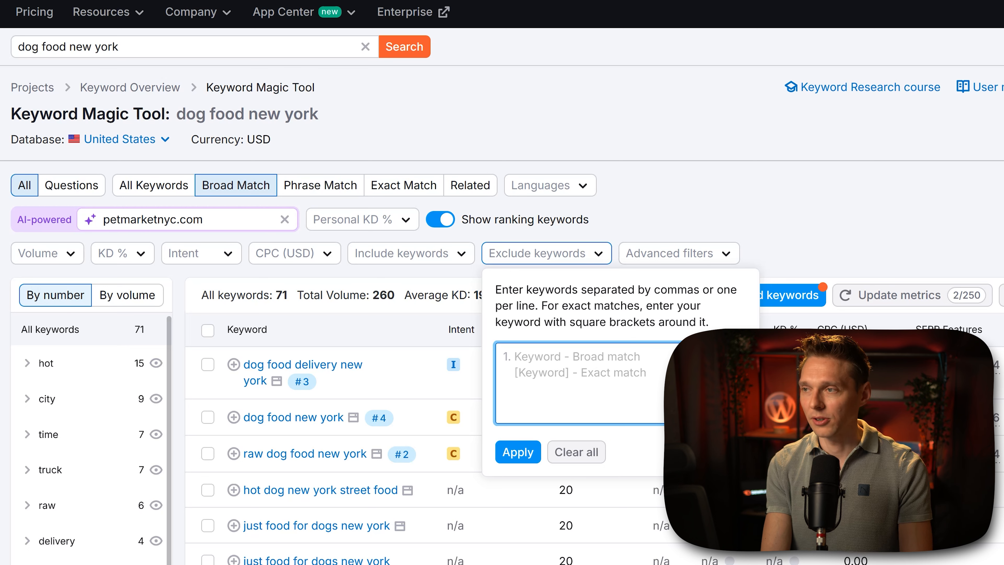
type("[h")
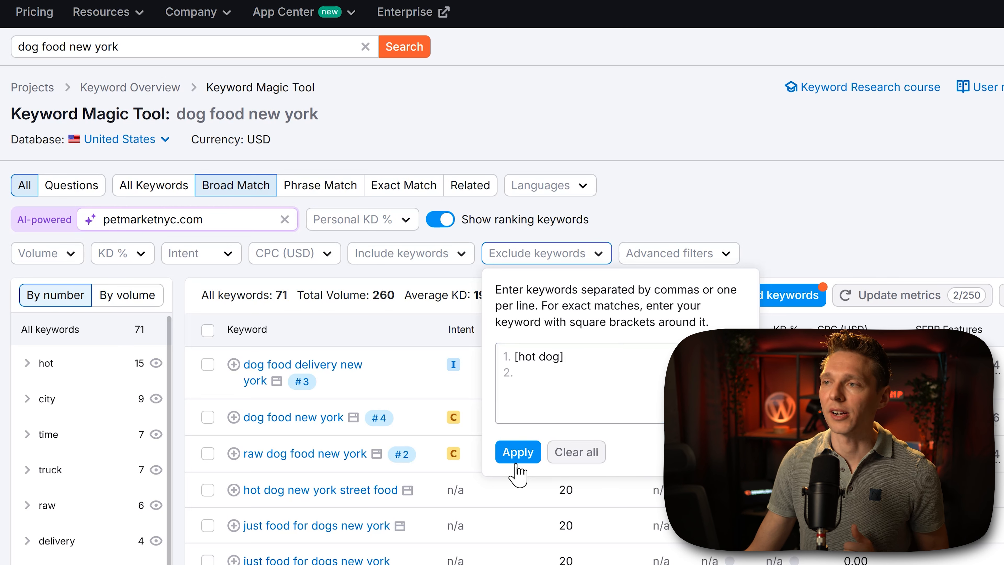
left_click(517, 451)
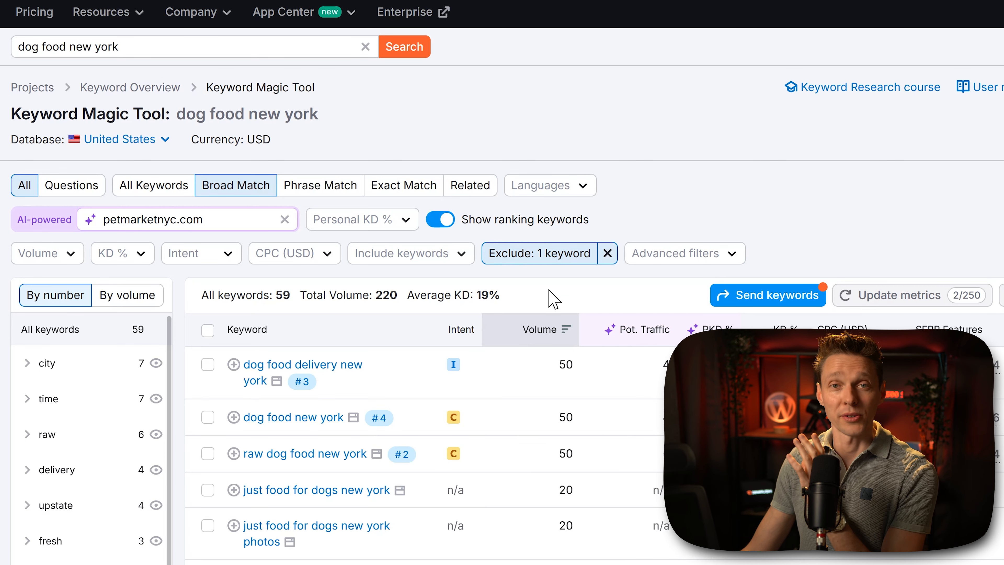
Step: Send the seven keywords from dog food delivery new york through fresh dog food new york ny to the Local searches list in Keyword Strategy Builder
middle_click(538, 288)
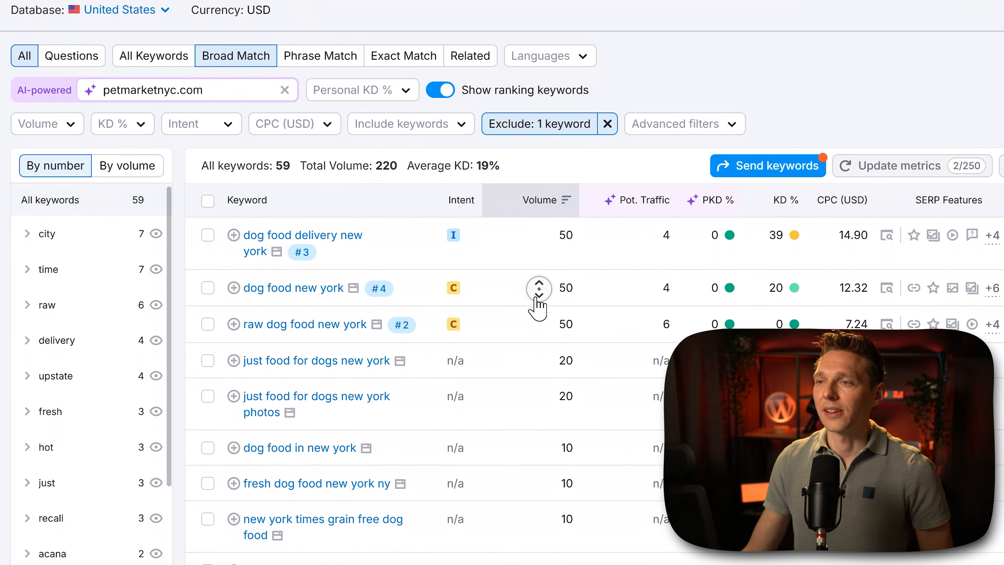
middle_click(536, 299)
scroll(535, 298, "down", 3)
scroll(407, 427, "up", 3)
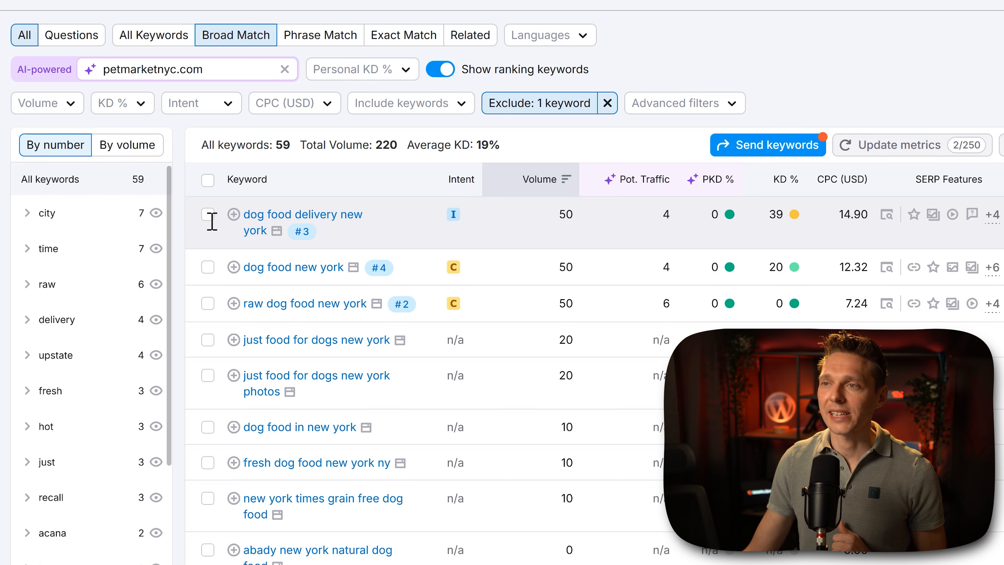
left_click(208, 214)
left_click(207, 303)
left_click(208, 339)
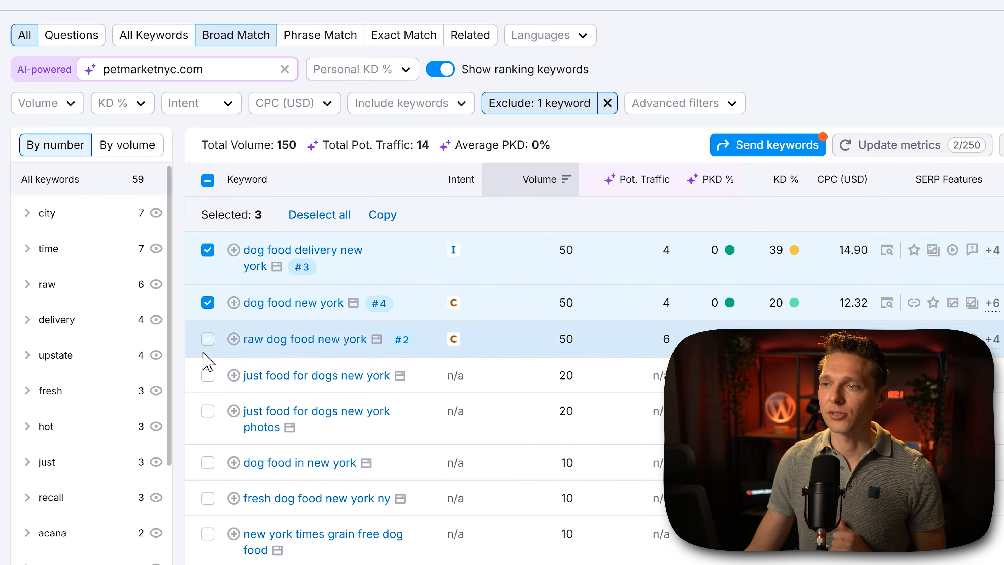
left_click(207, 375)
left_click(208, 411)
left_click(207, 462)
left_click(207, 497)
left_click(766, 145)
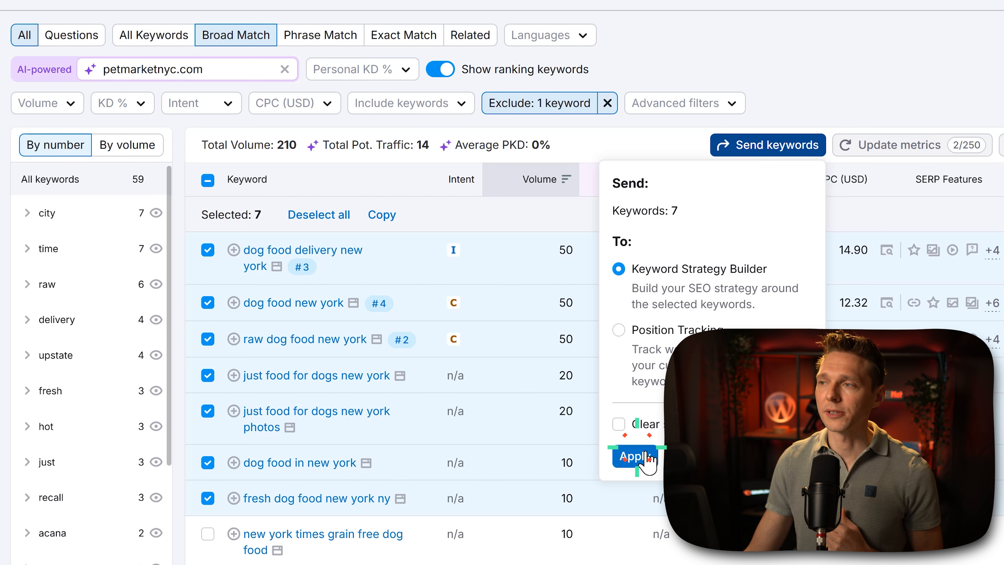
left_click(634, 455)
left_click(545, 222)
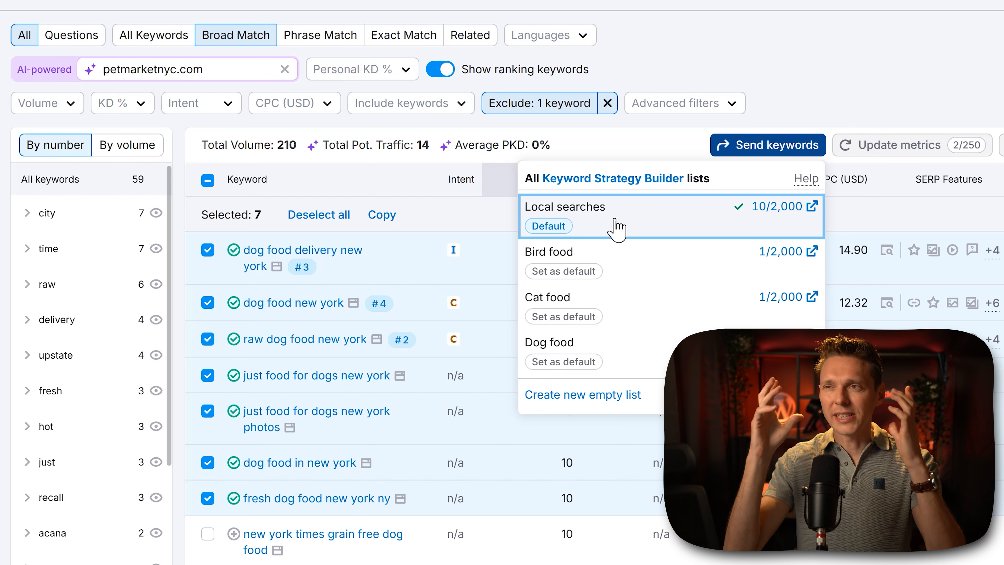
left_click(800, 73)
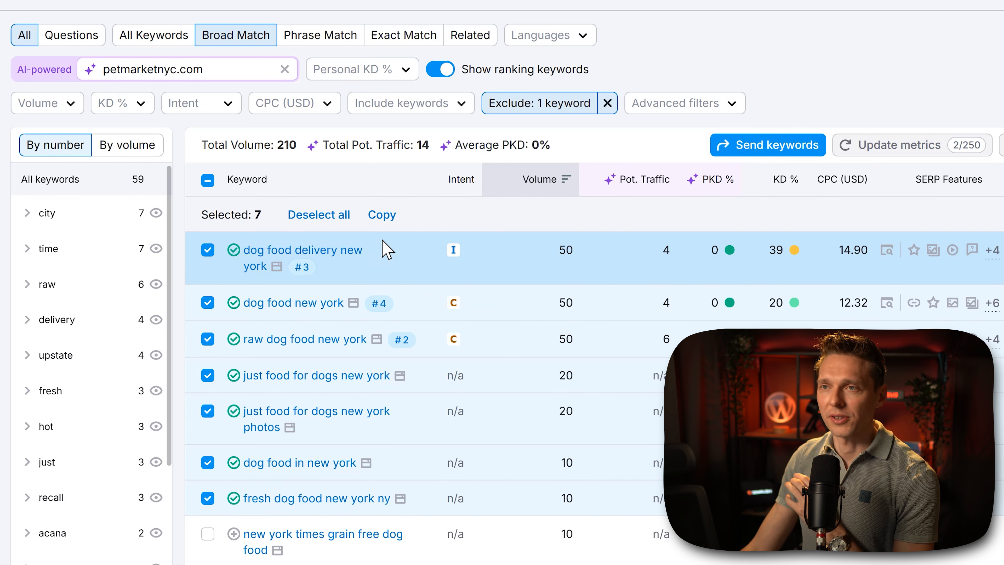
Step: Show only the variations in the city keyword group
left_click(69, 212)
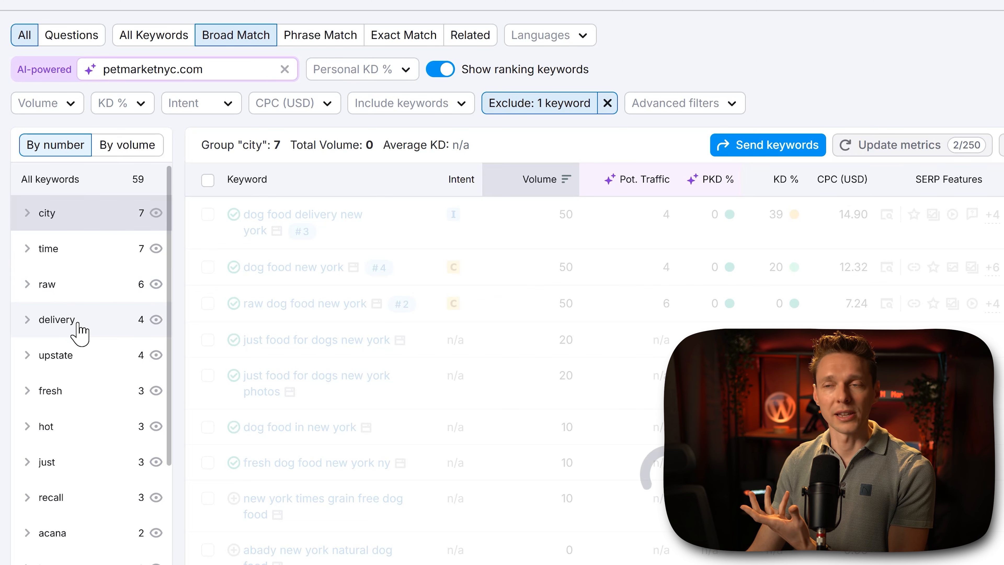
scroll(99, 336, "up", 4)
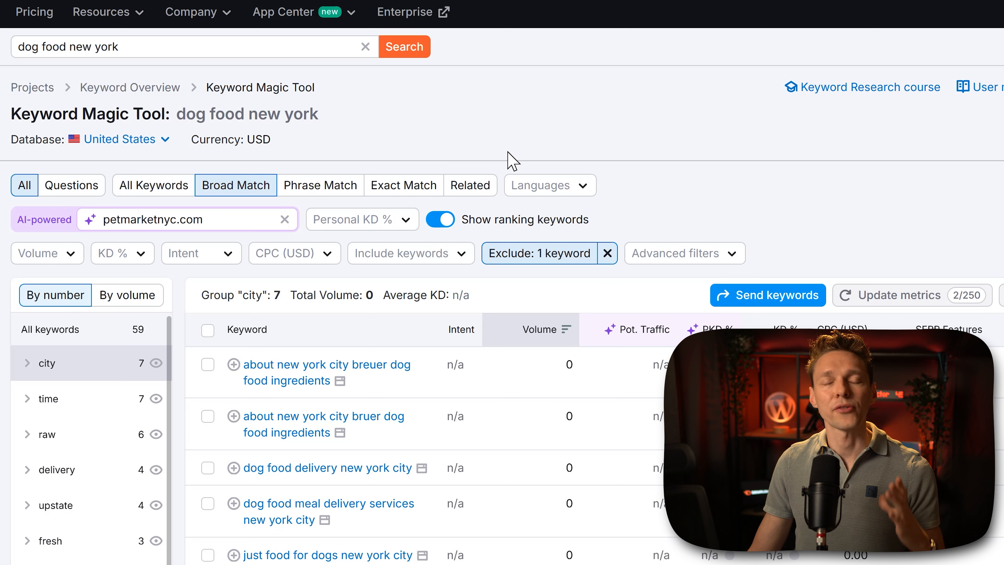
Step: Switch to the question keywords and refresh the metrics of all three questions to check their difficulty
left_click(67, 184)
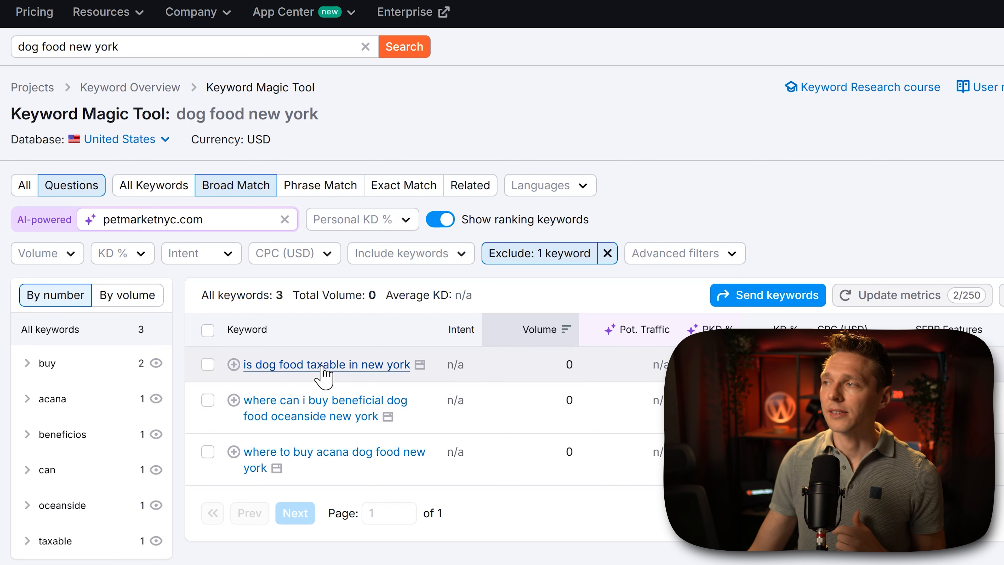
left_click(999, 364)
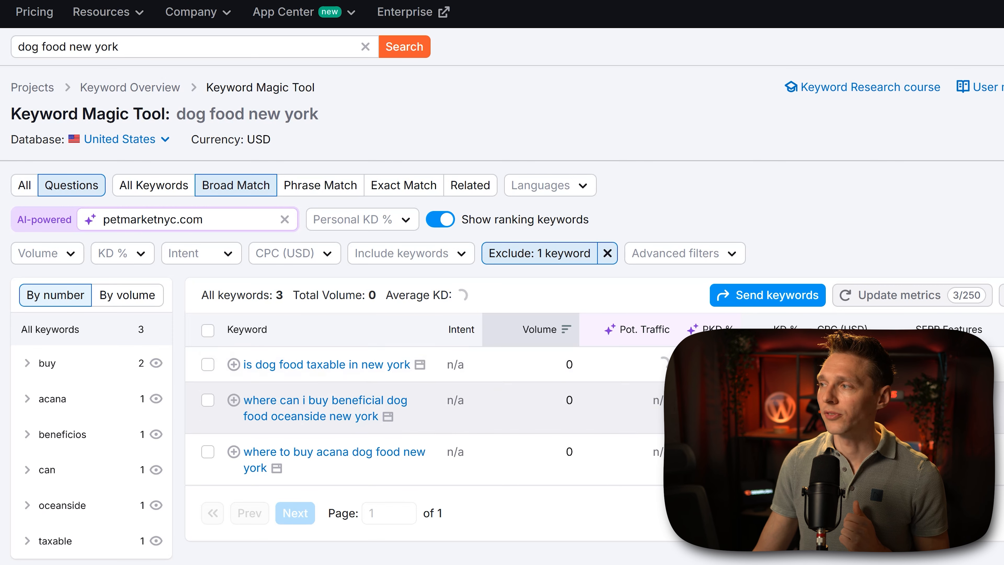
left_click(1000, 400)
left_click(1000, 451)
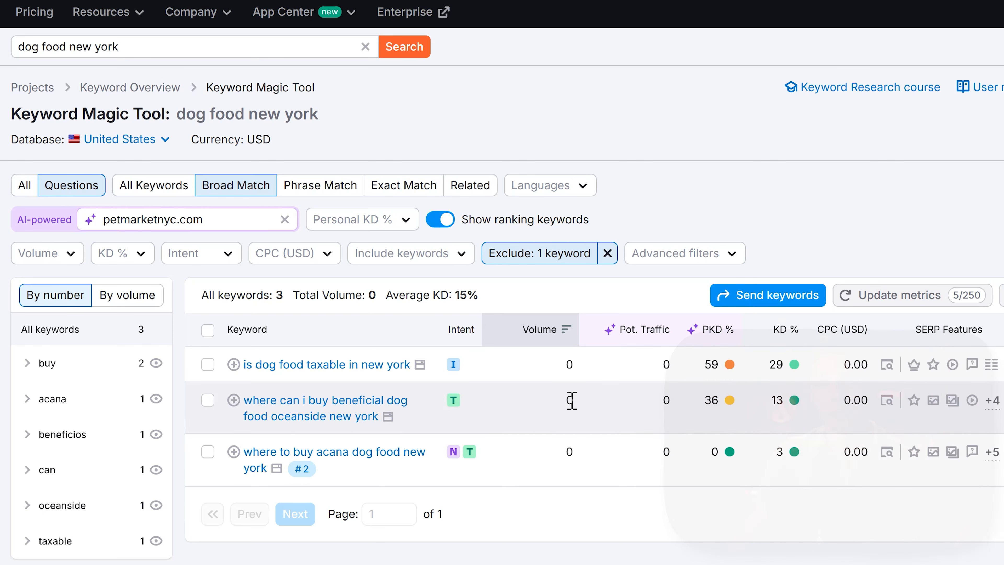
mouse_move(718, 366)
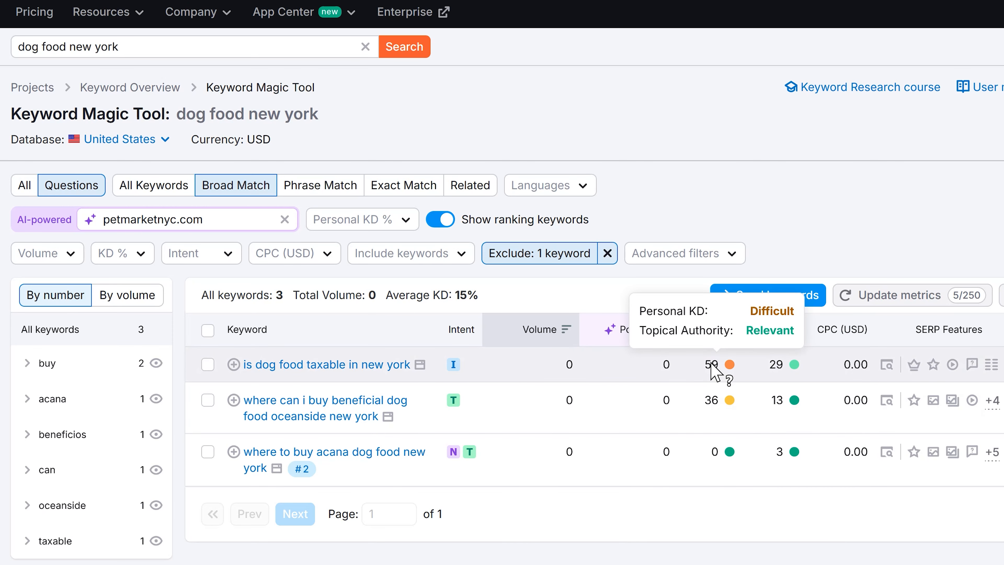
mouse_move(785, 366)
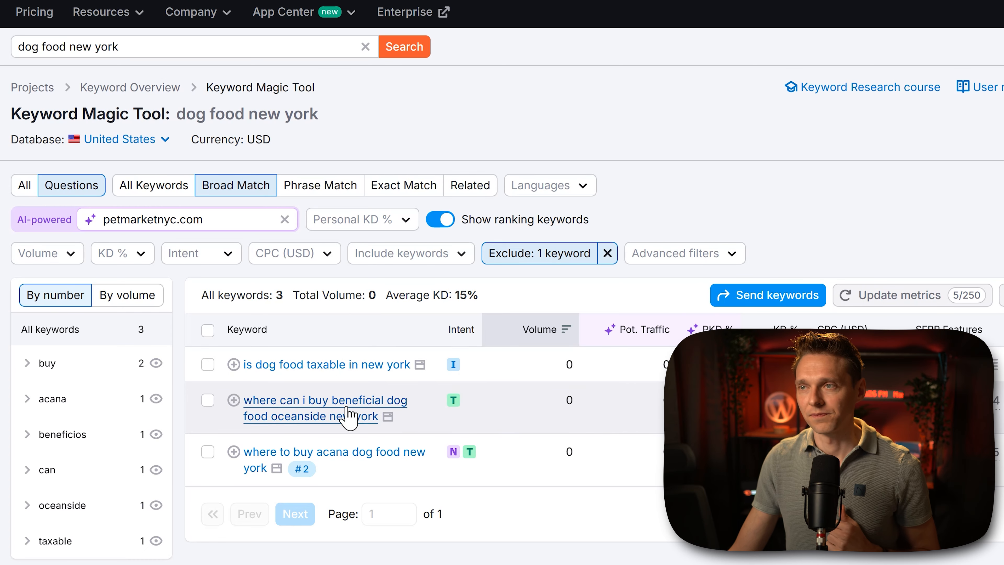
Step: Go through the Phrase Match and Exact Match modes and switch to all Related keywords, not only questions
left_click(321, 185)
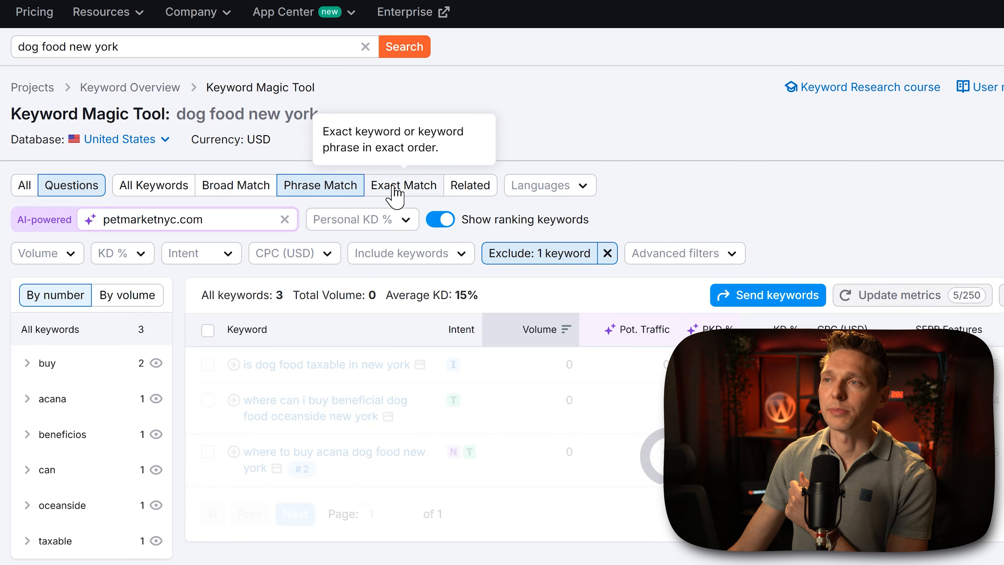
left_click(401, 185)
left_click(469, 185)
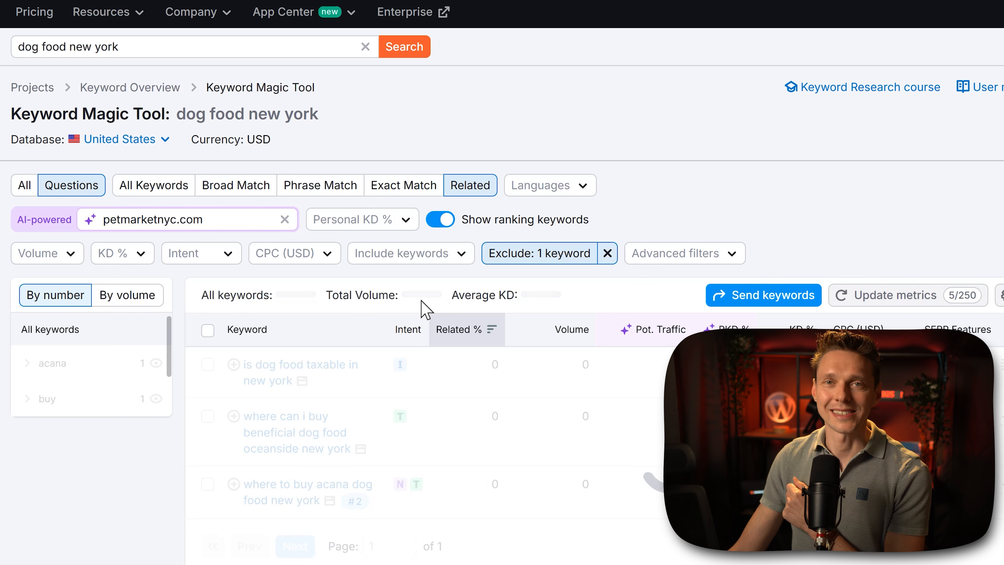
left_click(23, 191)
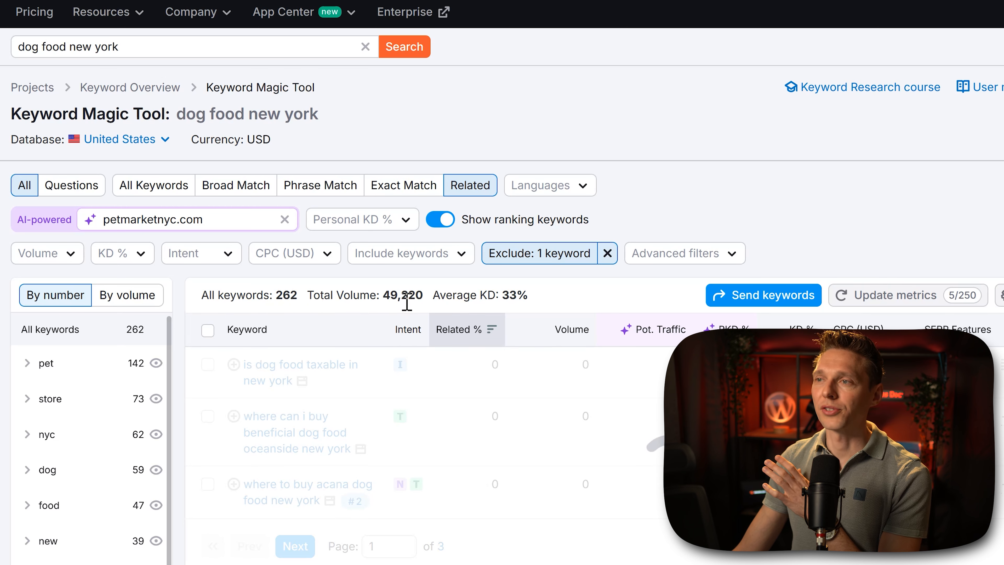
left_click_drag(383, 297, 423, 299)
left_click(423, 301)
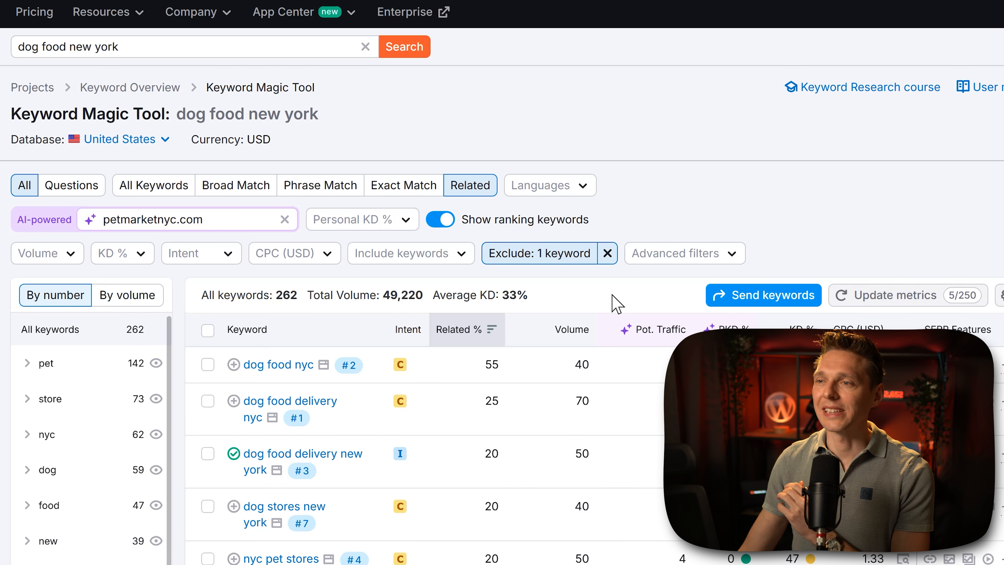
scroll(784, 27, "down", 5)
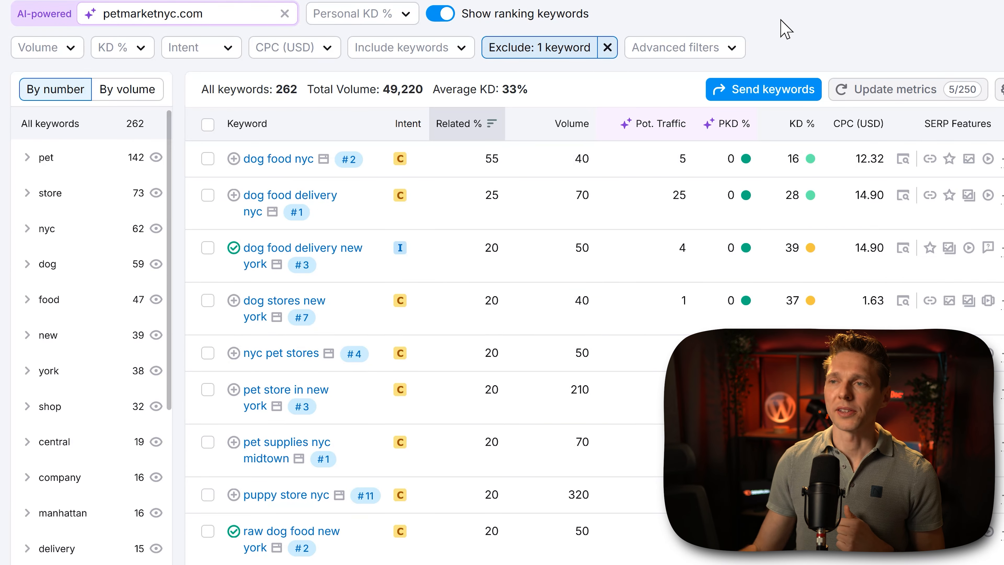
left_click(208, 160)
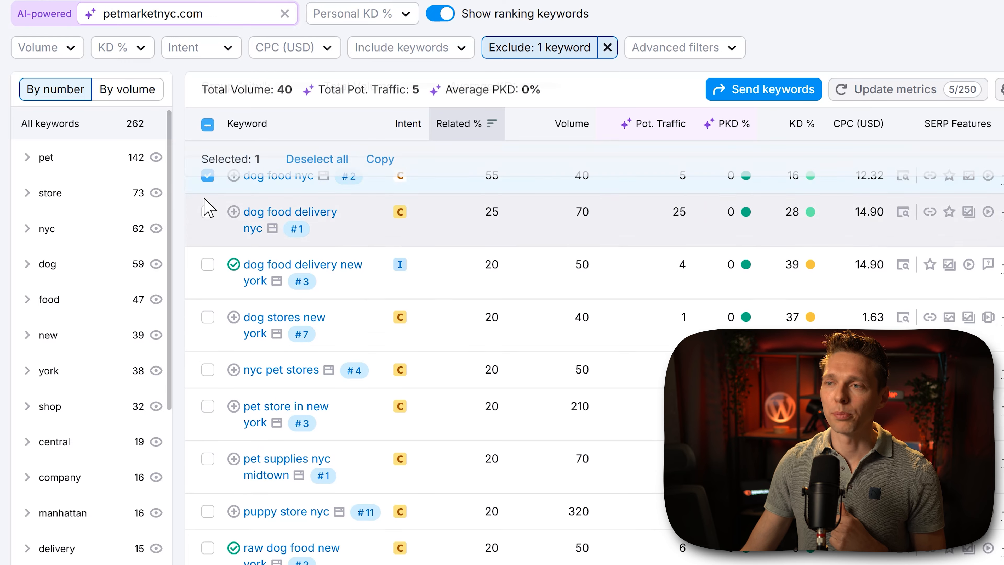
left_click(208, 233)
left_click(208, 283)
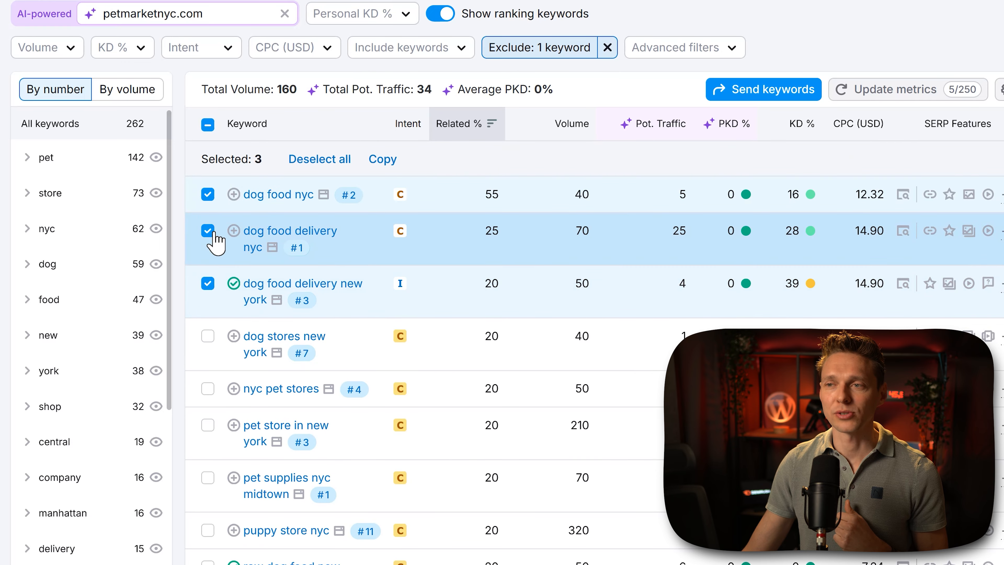
left_click(208, 232)
left_click(207, 194)
left_click(208, 283)
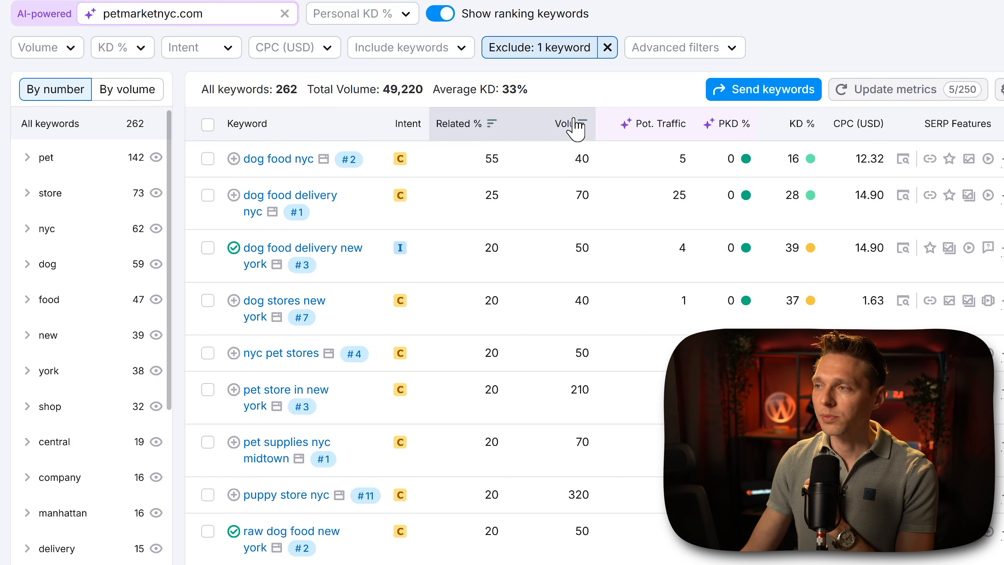
Step: Sort the related keywords by personal keyword difficulty and reverse the sort order
mouse_move(754, 127)
mouse_move(793, 127)
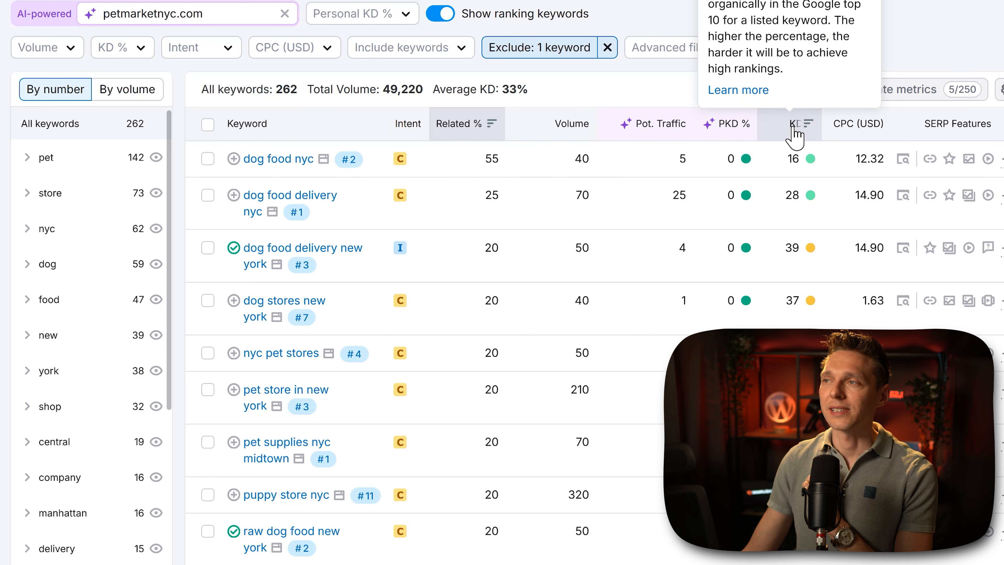
left_click(725, 134)
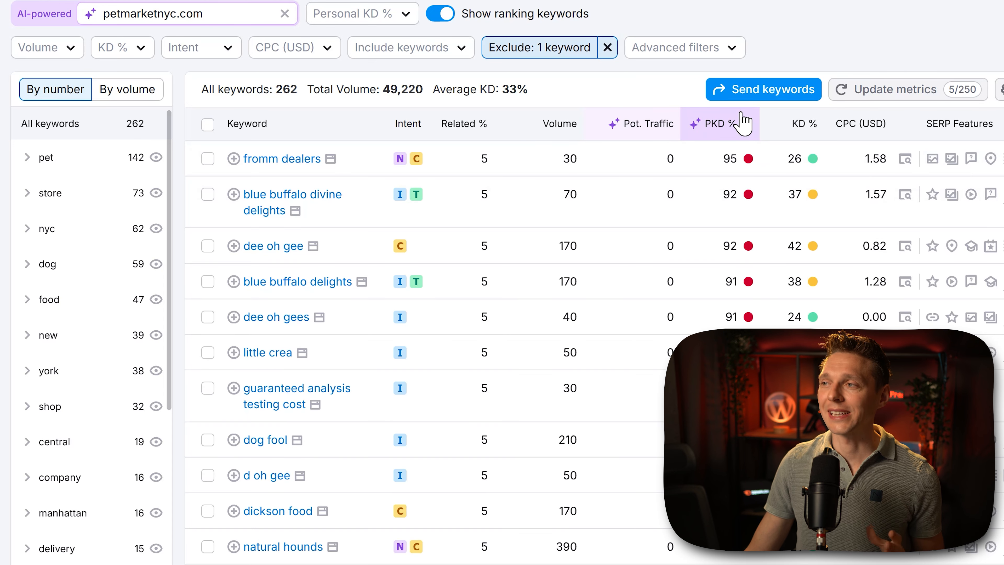
left_click(721, 137)
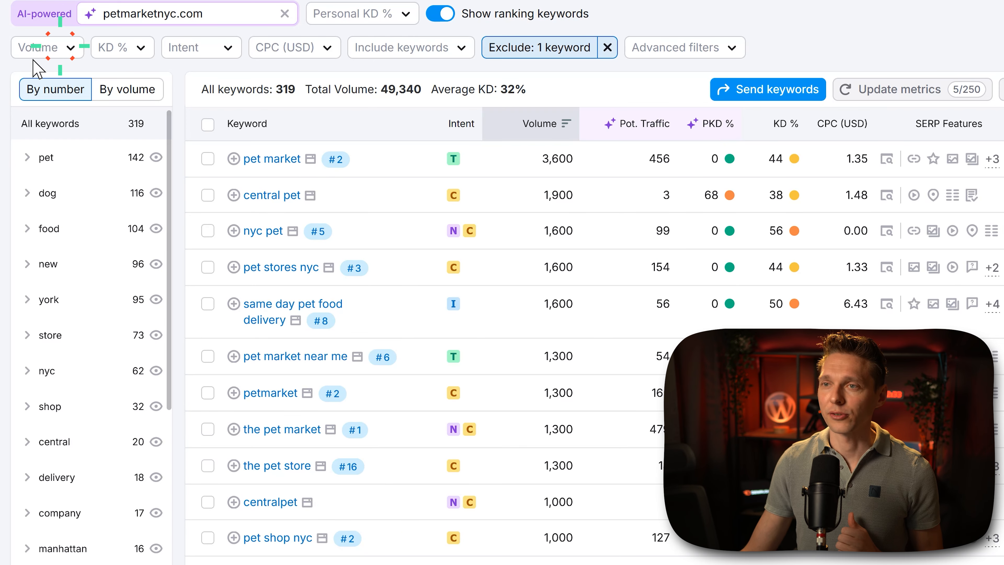
Step: Check the available volume ranges and filter the keywords to Easy keyword difficulty (15–29%)
left_click(65, 54)
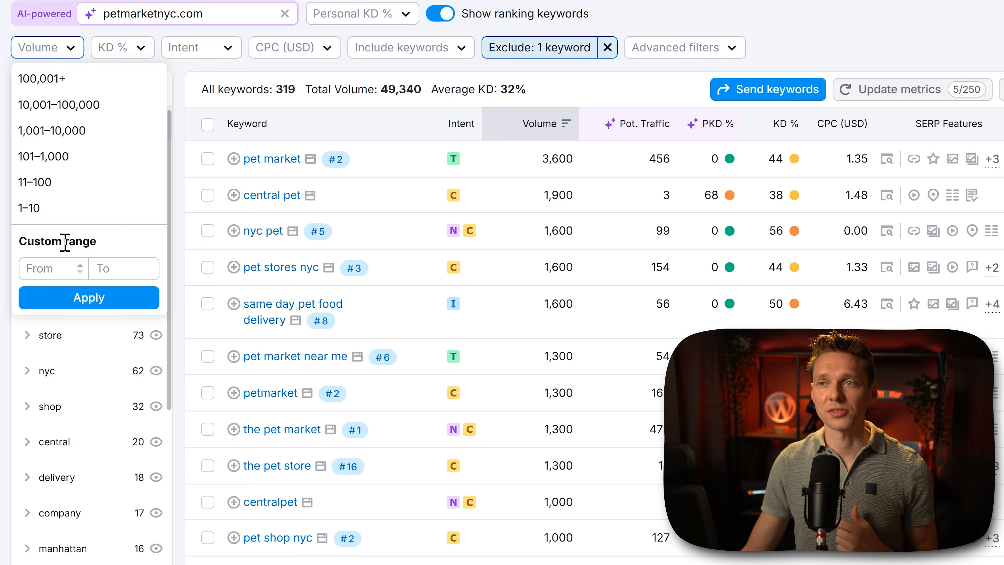
left_click(110, 47)
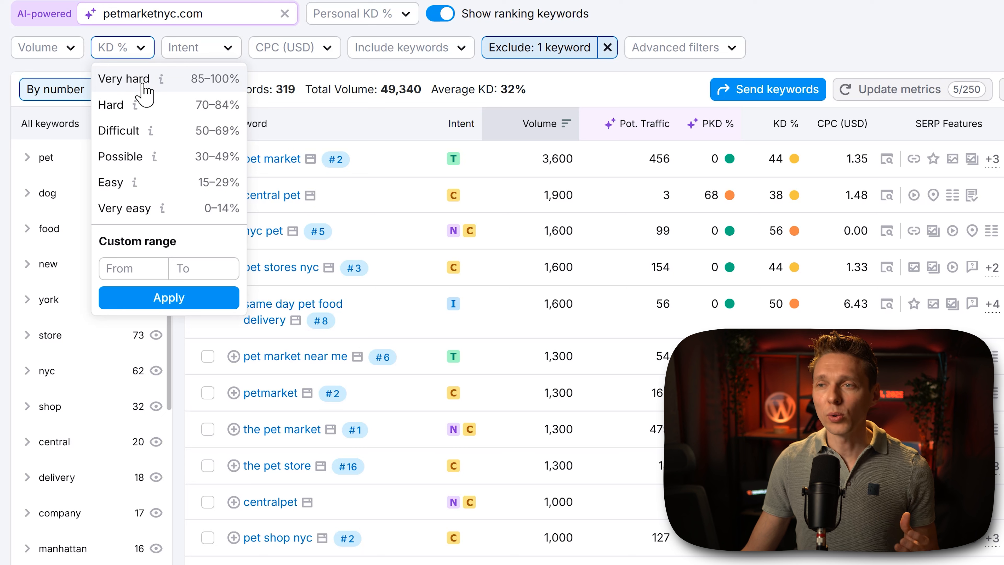
left_click(123, 186)
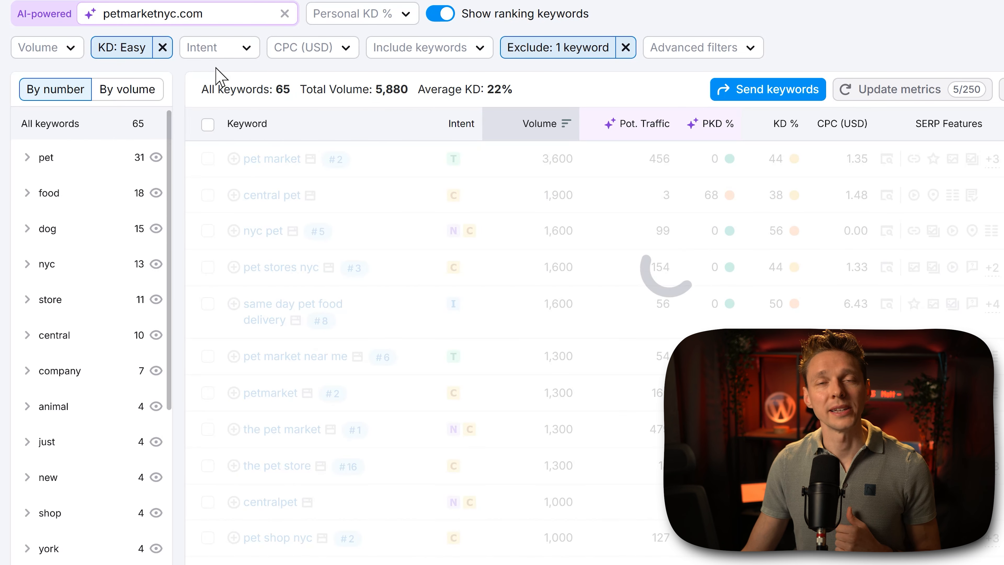
Step: Check the available search intent options and the custom CPC range filter without applying either
left_click(246, 49)
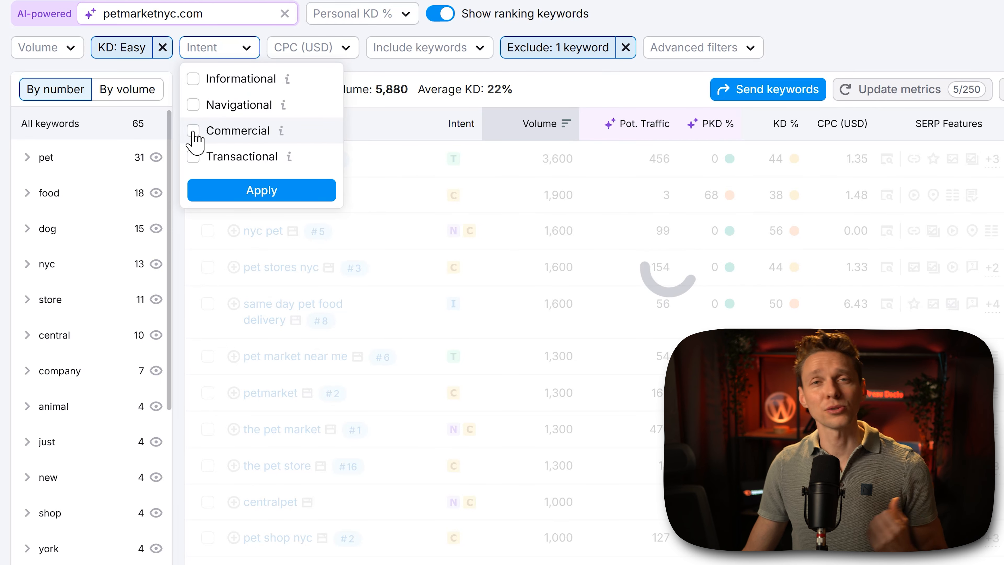
left_click(338, 51)
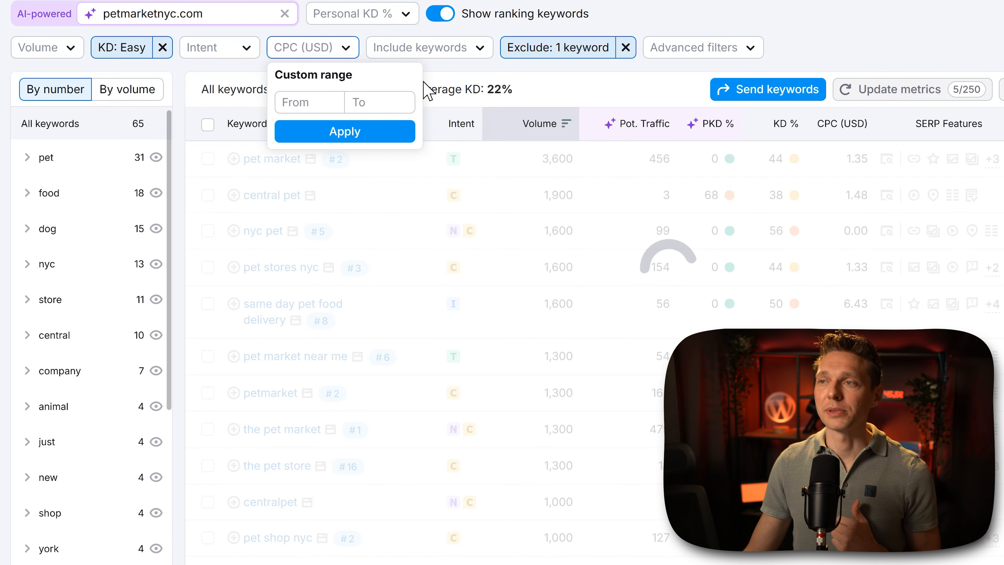
left_click(456, 76)
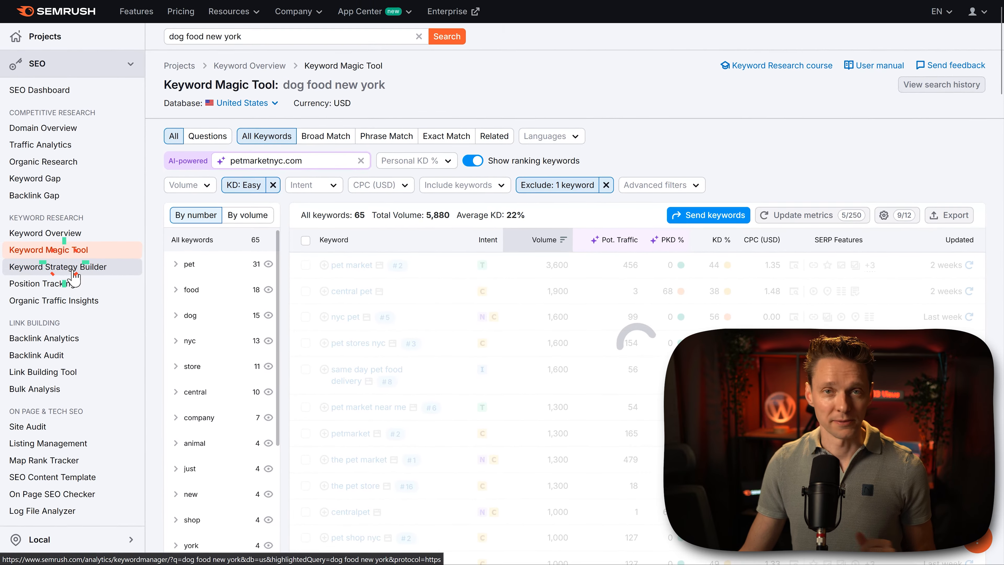
Step: Open the Keyword Strategy Builder and create a US keyword list from the seed keyword dog food new york city
left_click(74, 272)
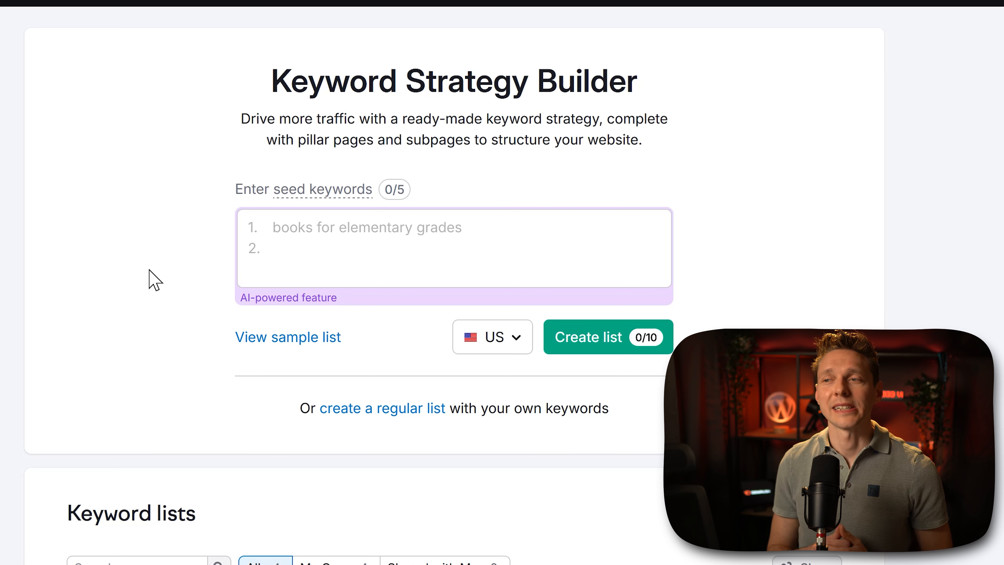
left_click(281, 253)
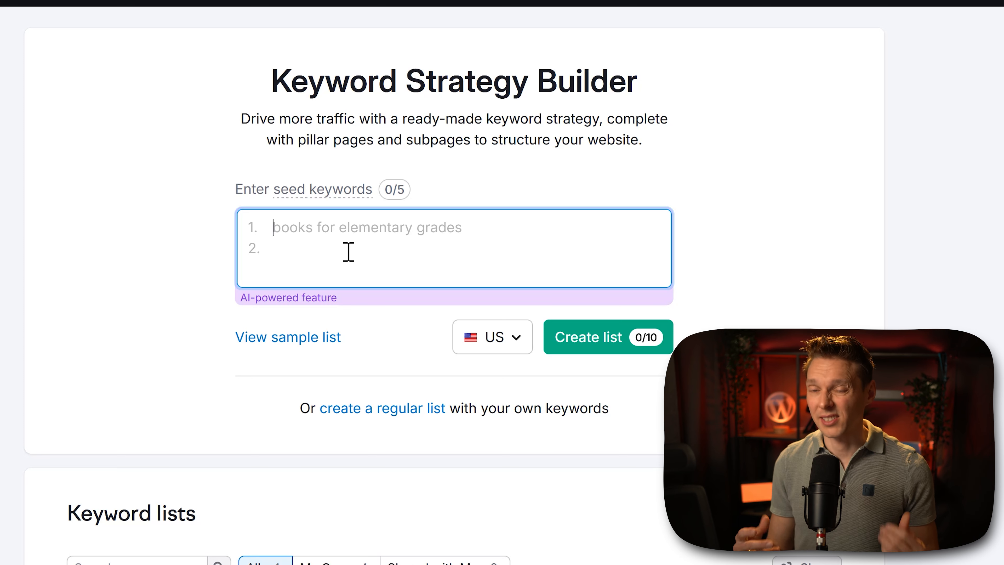
type("dog food  new york city")
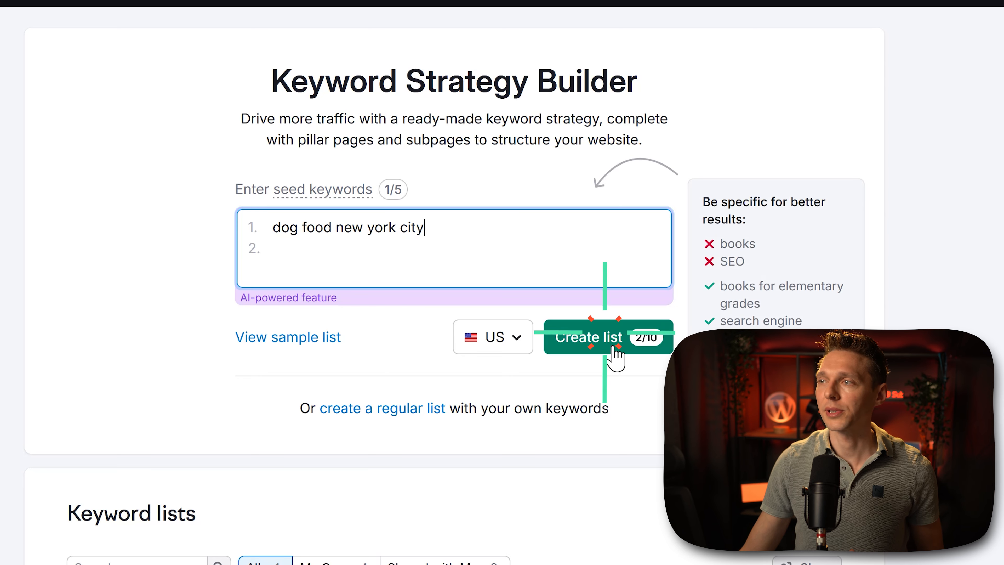
left_click(613, 354)
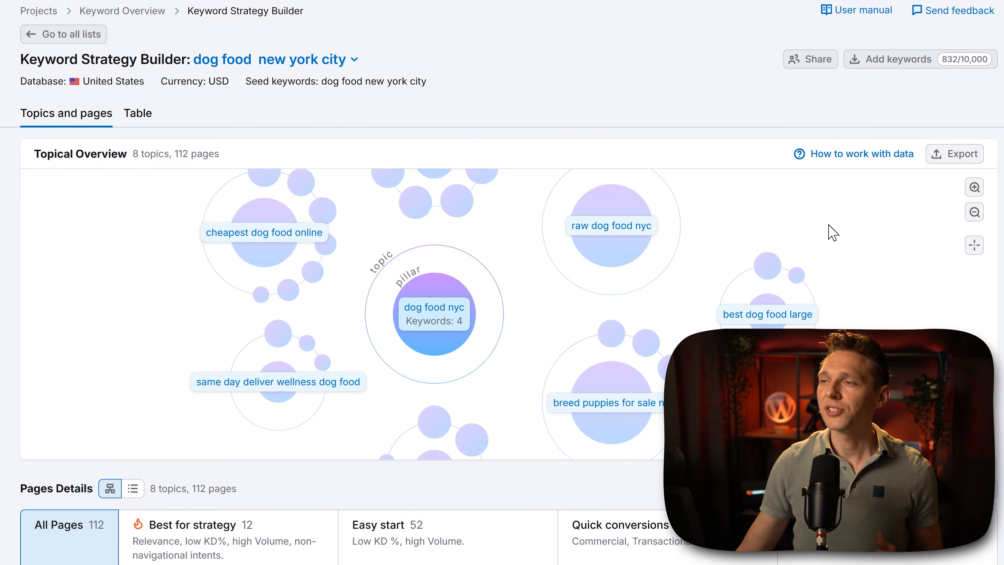
Step: Inspect the dog food nyc, raw dog food nyc and dog food ingredients topics in the topical map, including their pillars and subpages
left_click_drag(553, 314, 538, 356)
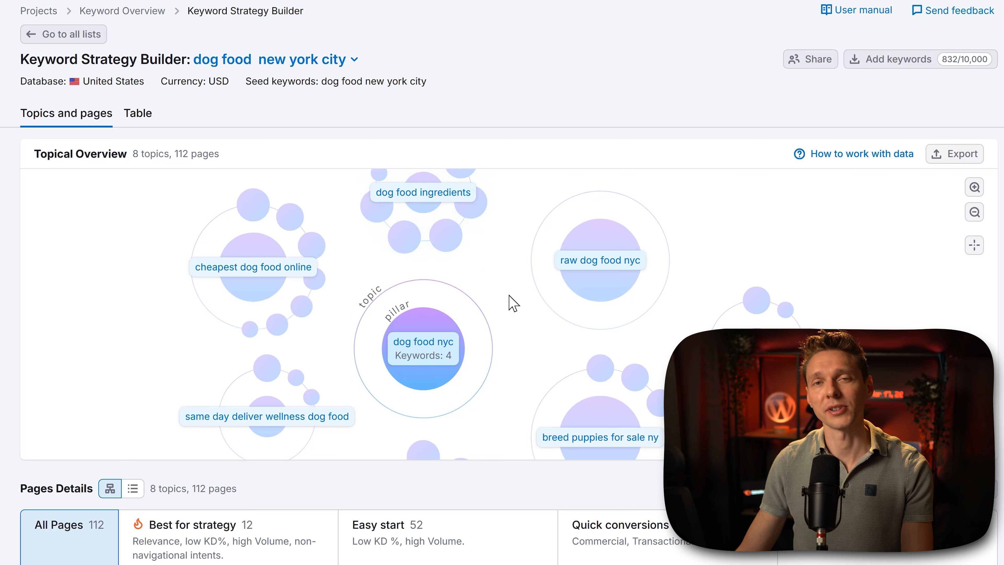
mouse_move(385, 246)
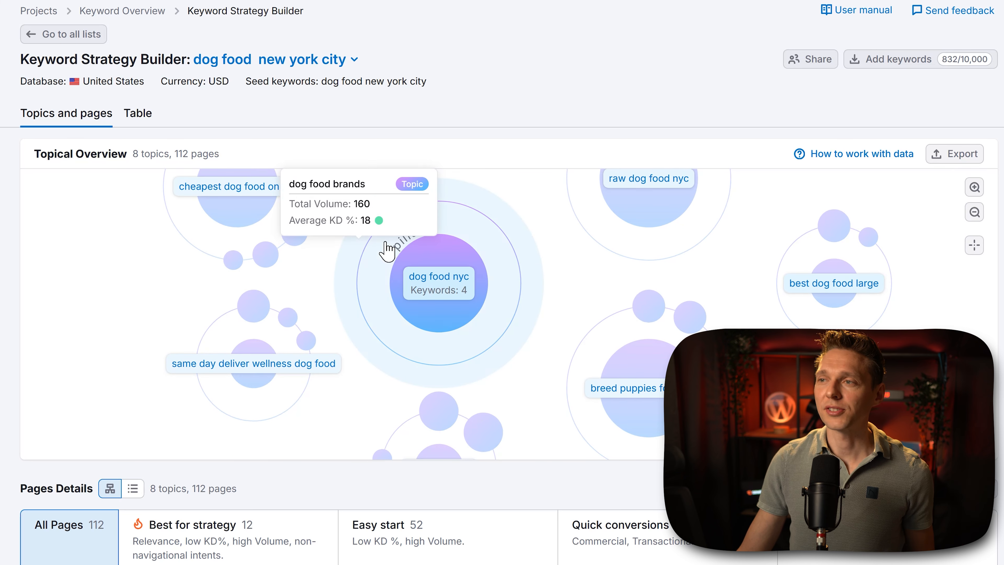
mouse_move(433, 300)
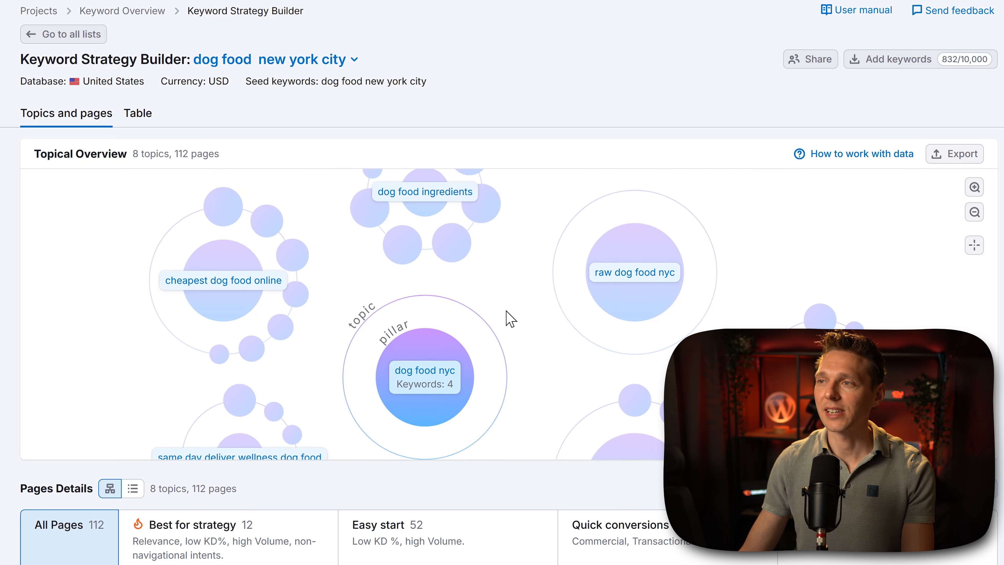
left_click(587, 253)
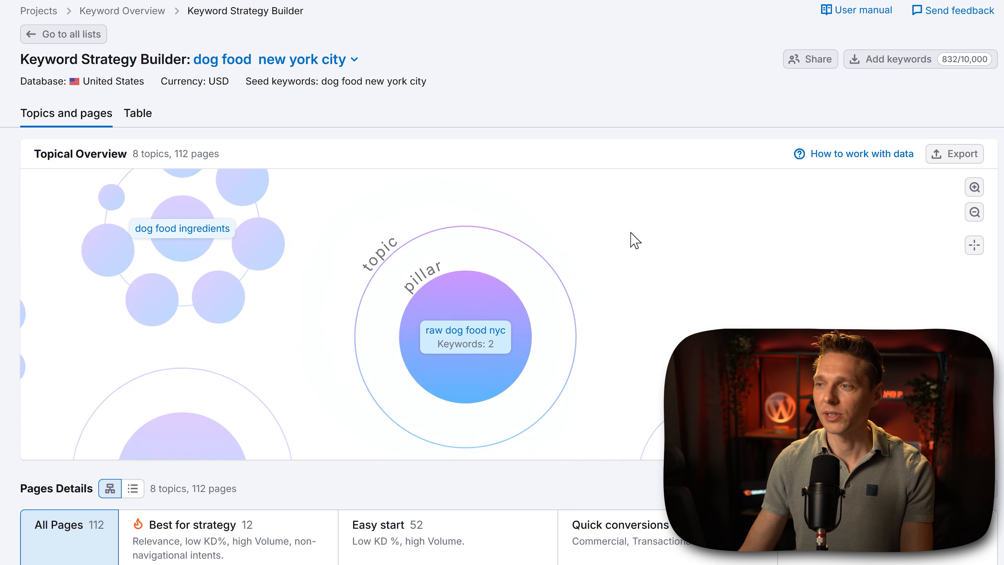
mouse_move(557, 379)
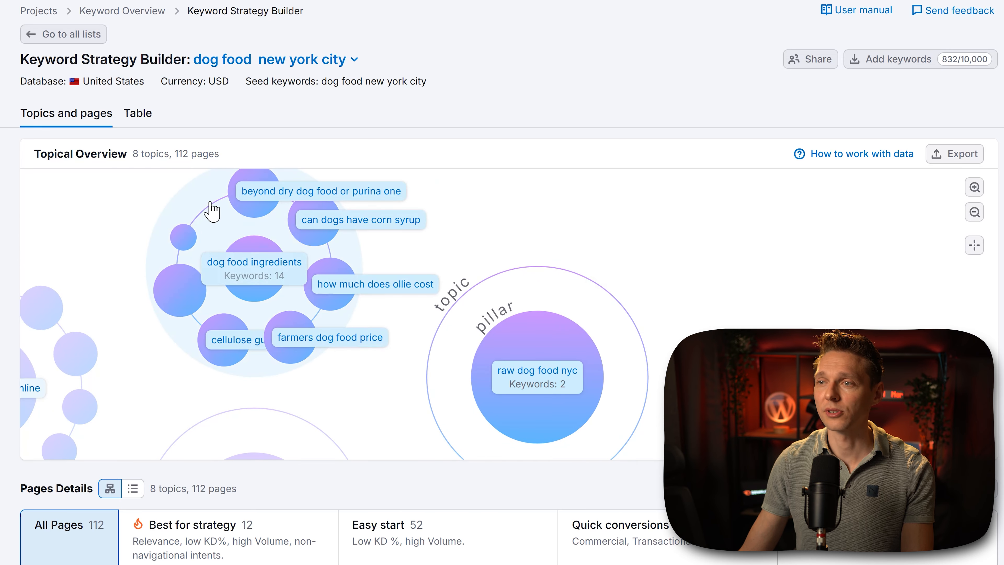
left_click(207, 216)
mouse_move(383, 324)
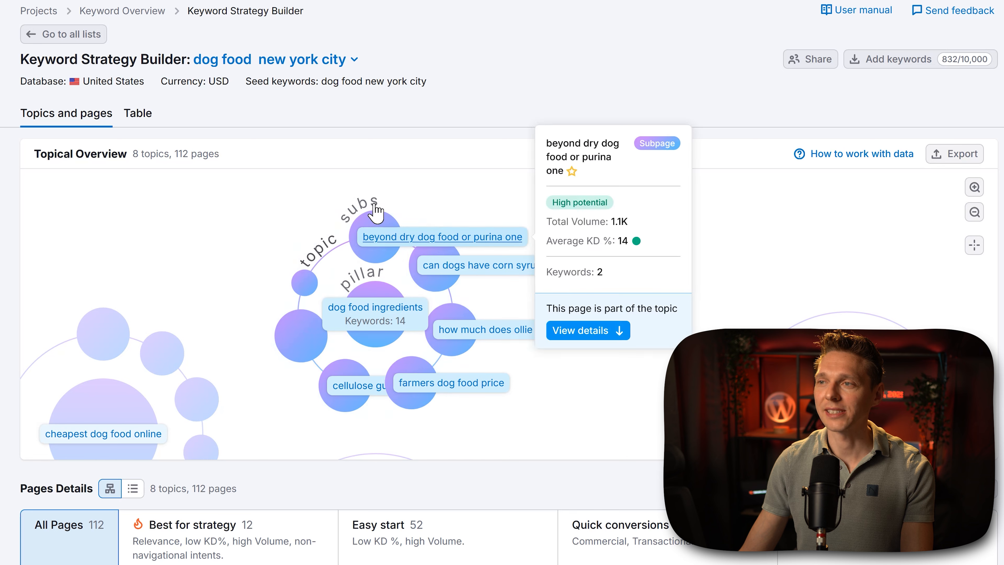
mouse_move(360, 211)
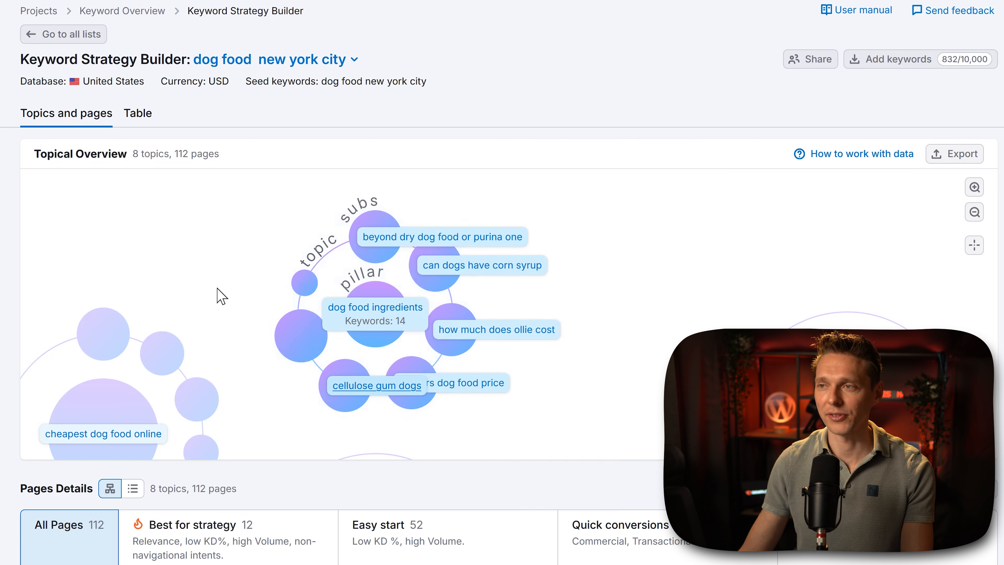
Step: Survey all topic clusters surrounding the dog food nyc pillar in the Topical Overview
left_click_drag(217, 289, 246, 259)
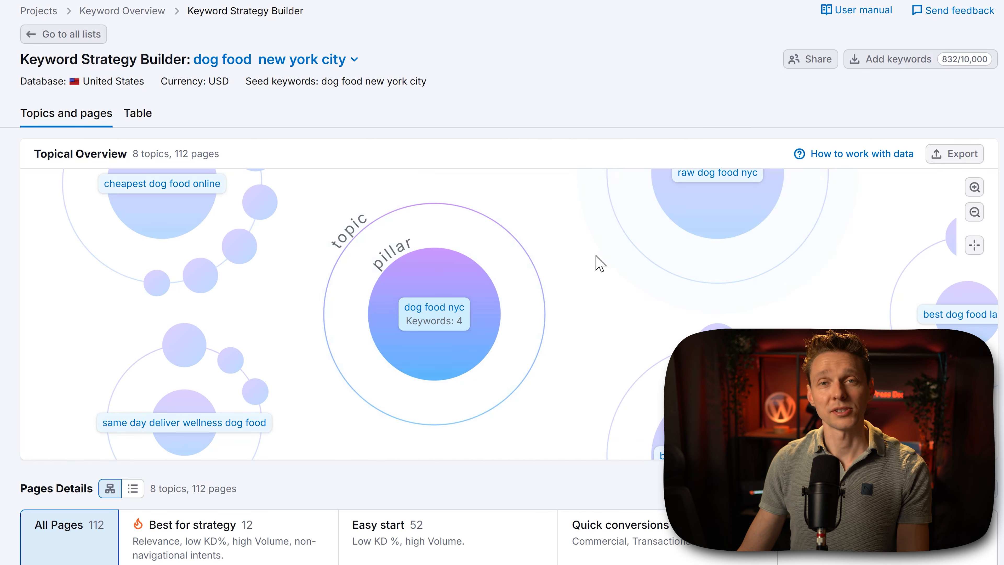
scroll(596, 256, "down", 8)
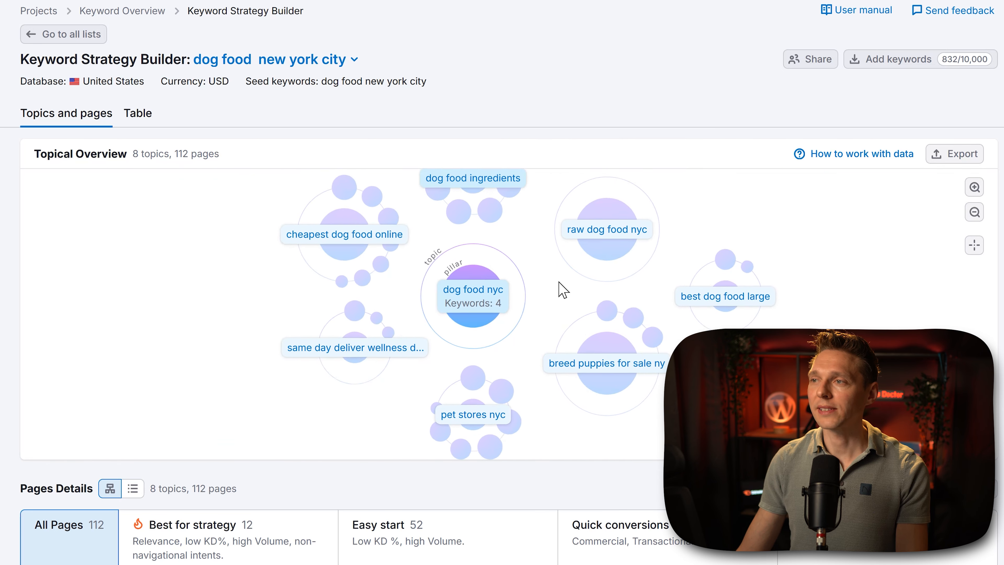
left_click_drag(557, 296, 485, 258)
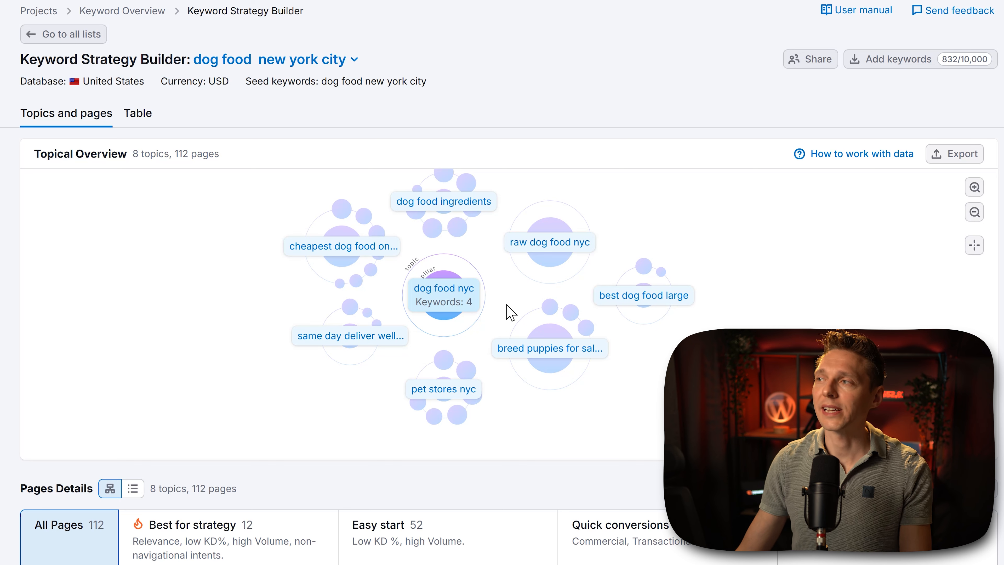
mouse_move(435, 296)
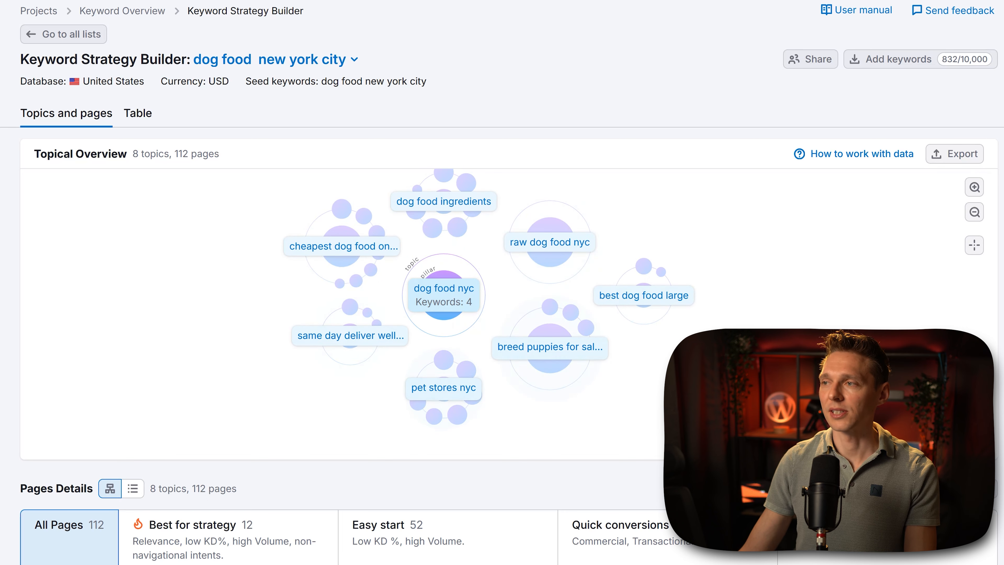
Step: Expand the dog food brands topic in the page details and open its dog food nyc pillar page
scroll(576, 375, "down", 2)
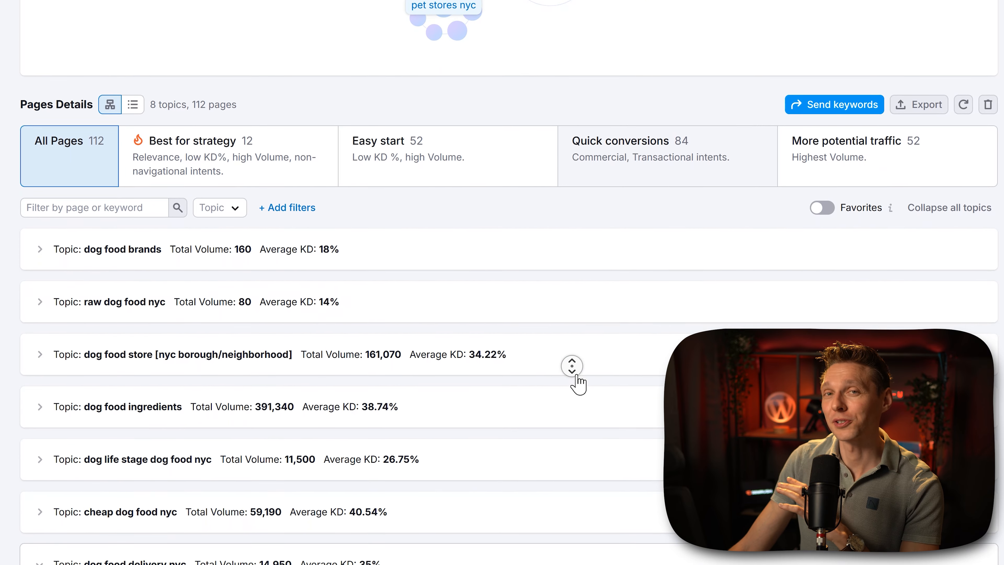
middle_click(578, 372)
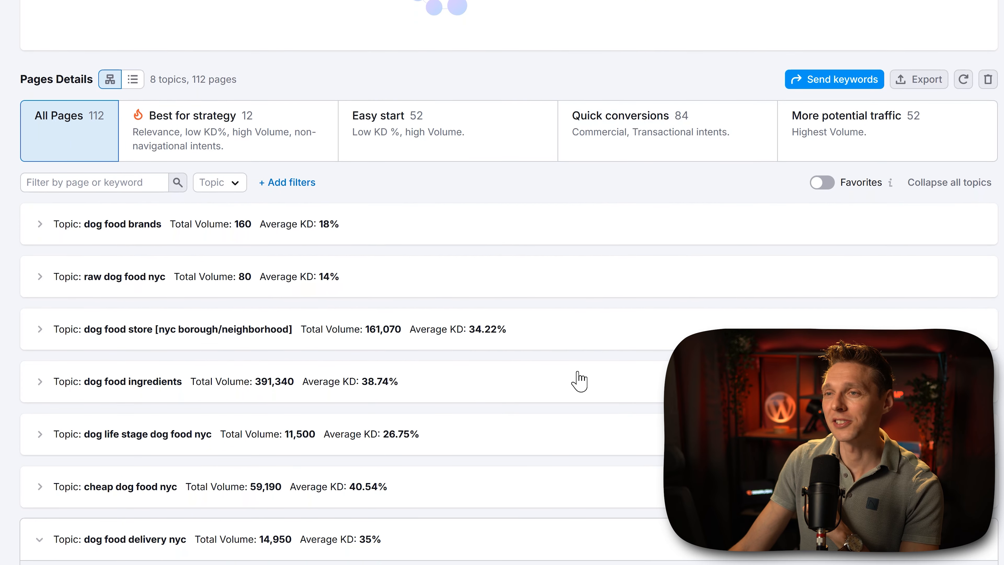
left_click(41, 225)
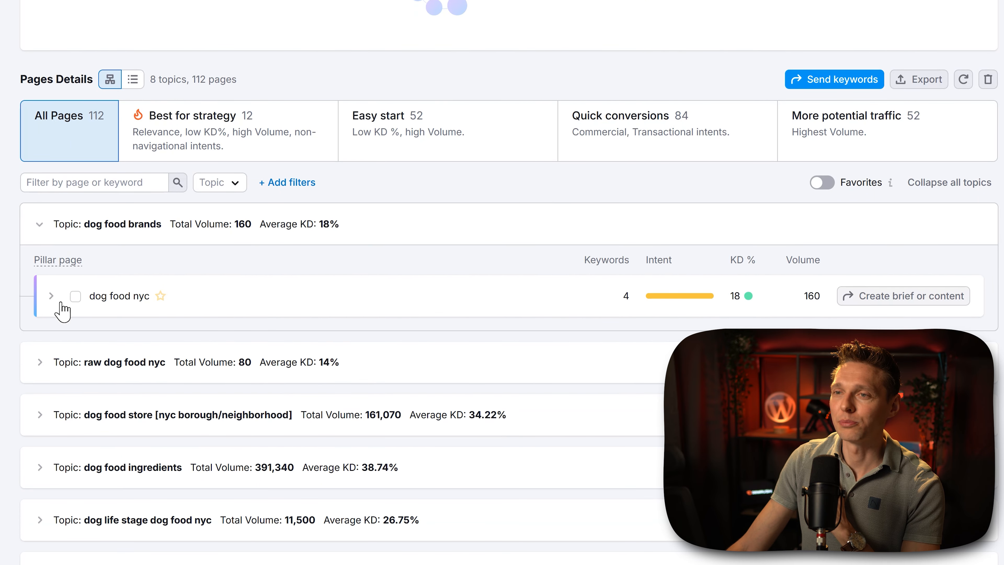
left_click(50, 296)
scroll(224, 291, "down", 5)
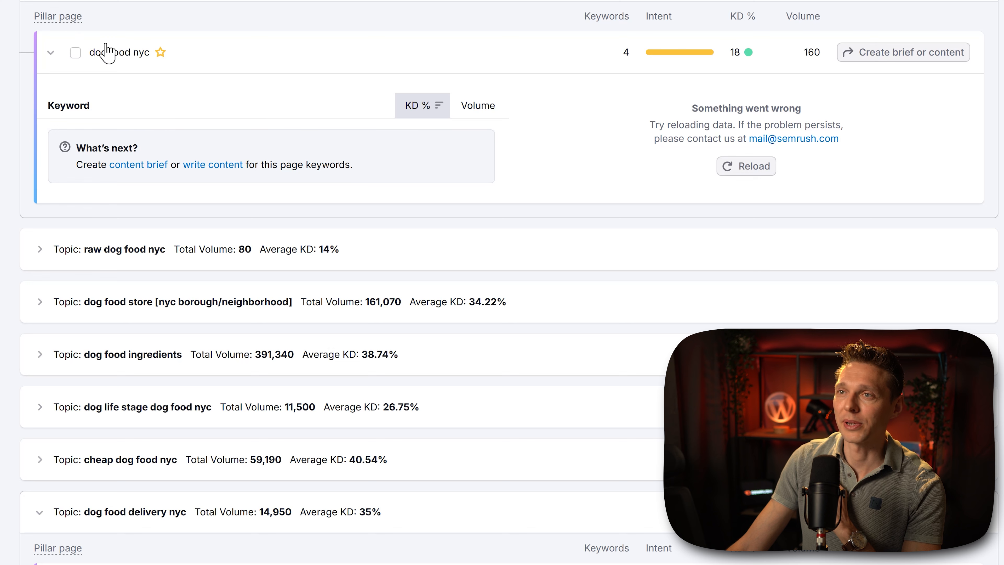
Step: Expand the raw dog food nyc and dog food store topics and review their pillar pages and subpages
left_click(40, 253)
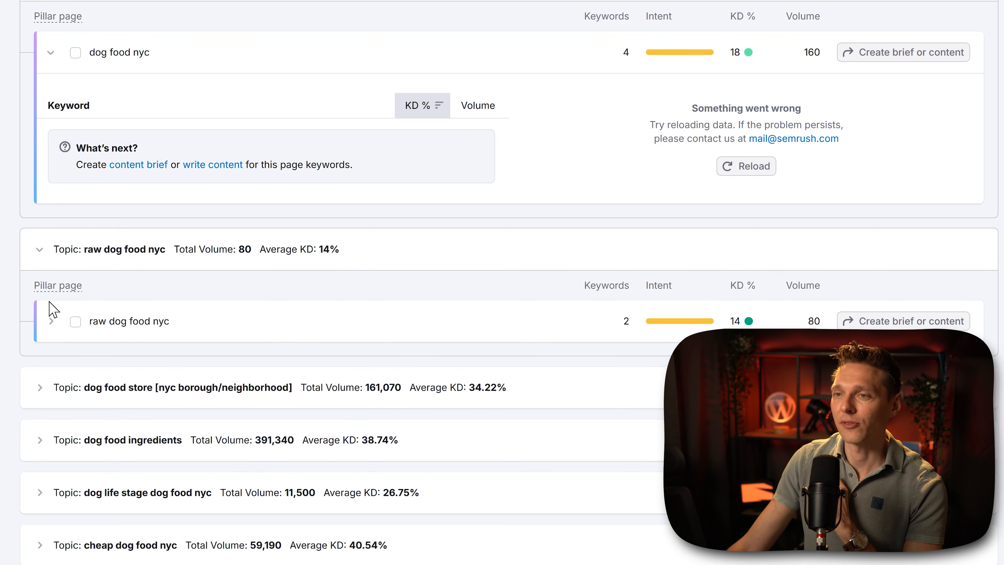
left_click(40, 387)
scroll(47, 510, "down", 5)
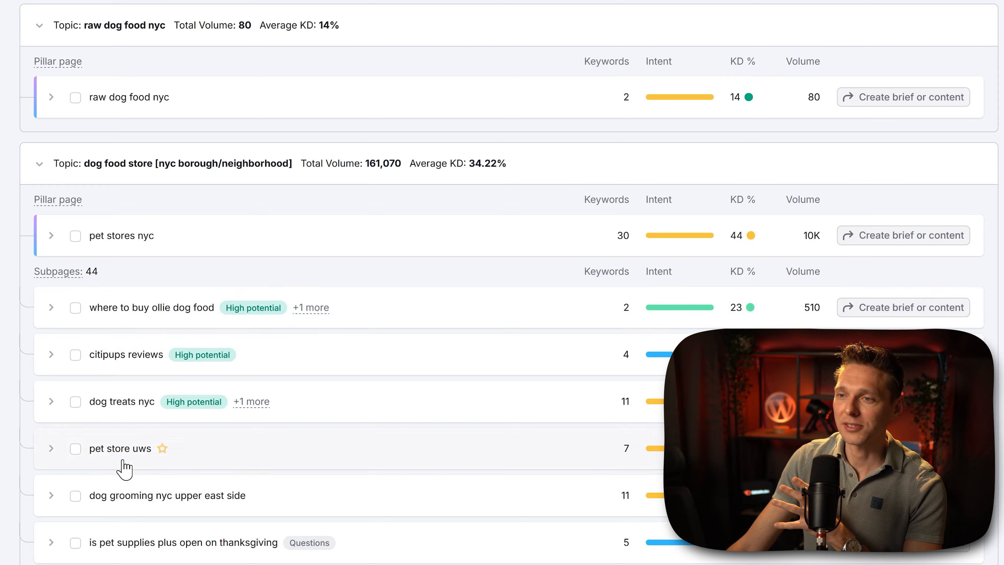
scroll(123, 550, "down", 8)
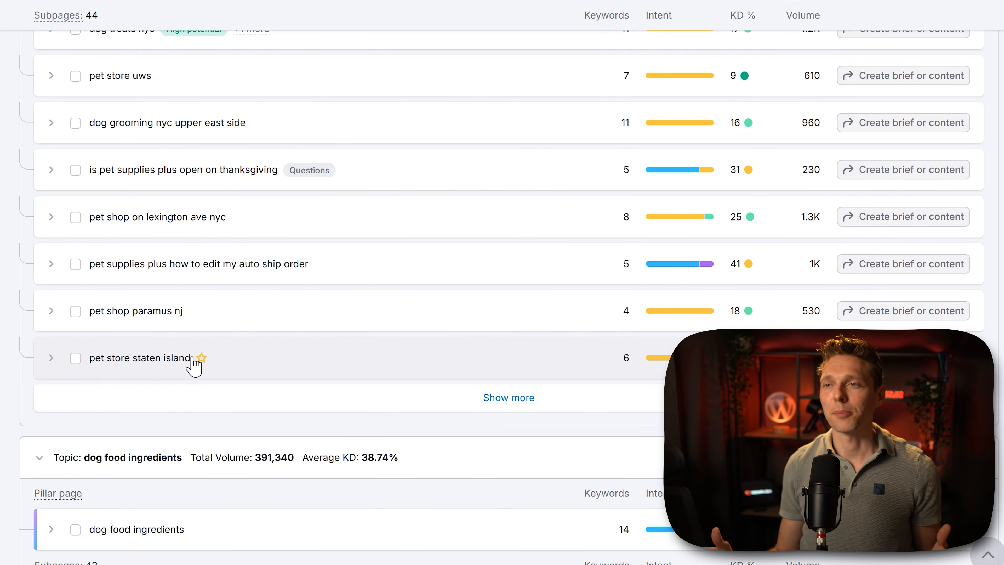
Step: Return to the topical map and inspect the cheapest dog food online pillar with its surrounding subpages
scroll(433, 349, "up", 20)
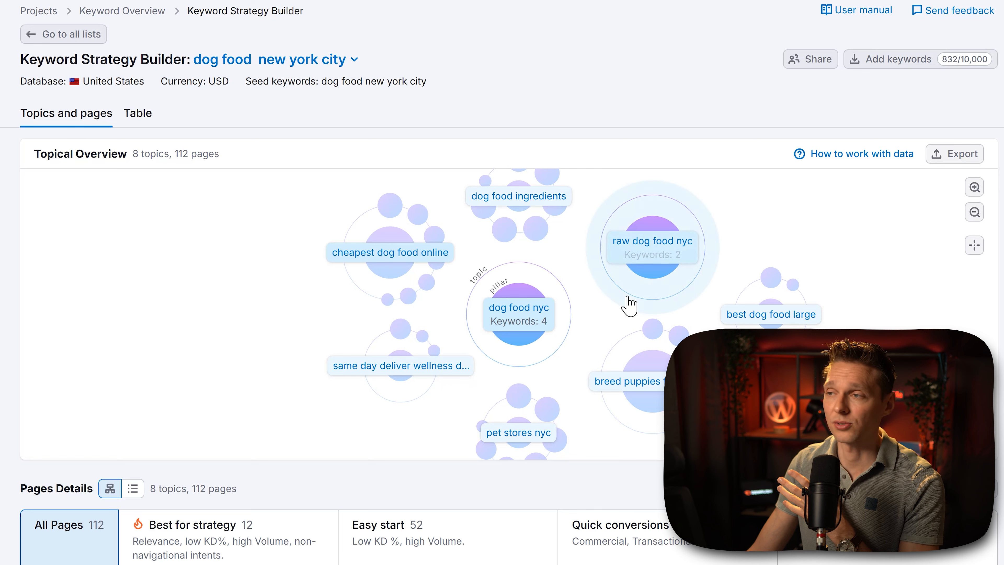
left_click(350, 236)
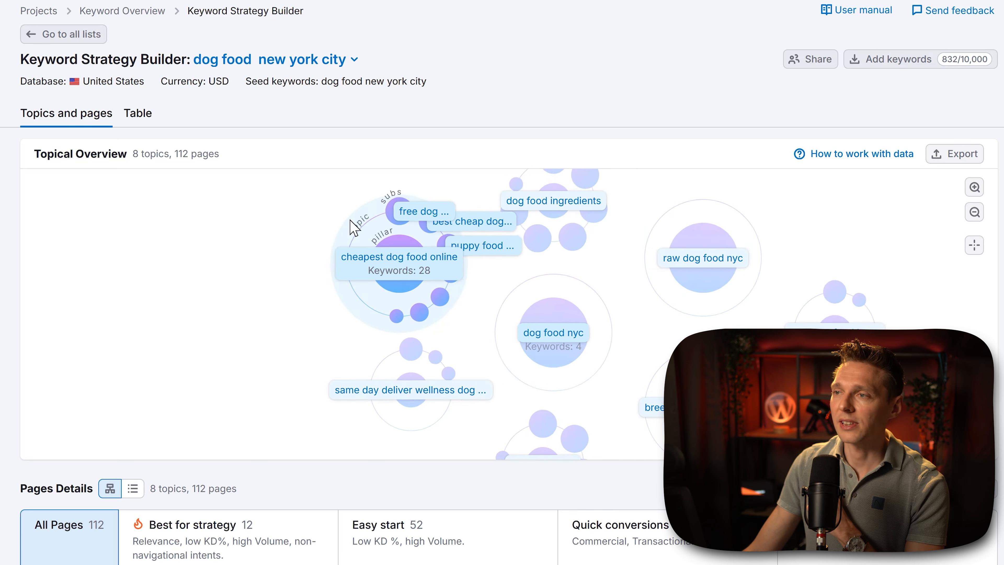
mouse_move(371, 320)
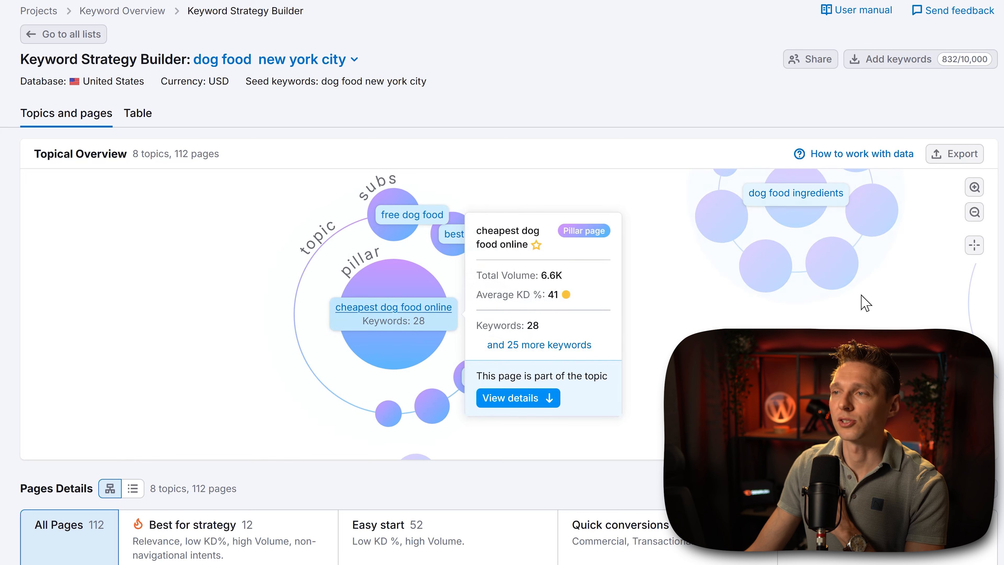
Step: Export the topical map as a JPG, view the downloaded mind map image and close it
left_click(953, 155)
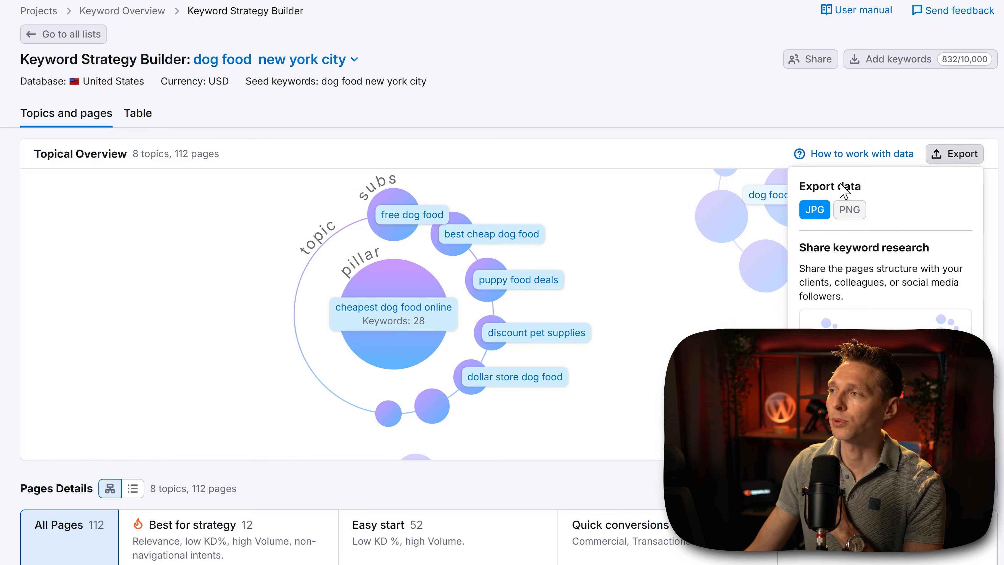
left_click(814, 209)
left_click(790, 5)
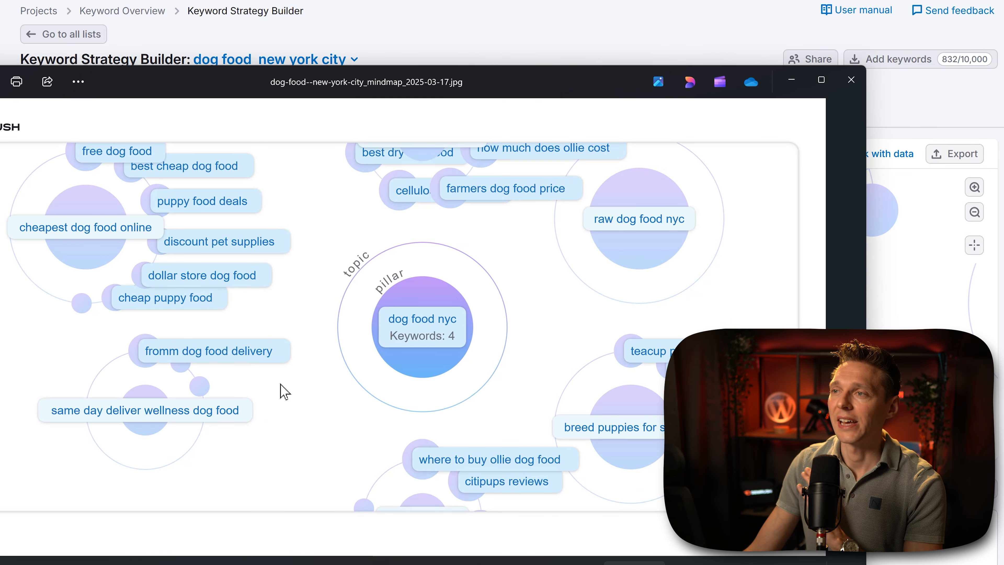
left_click(849, 81)
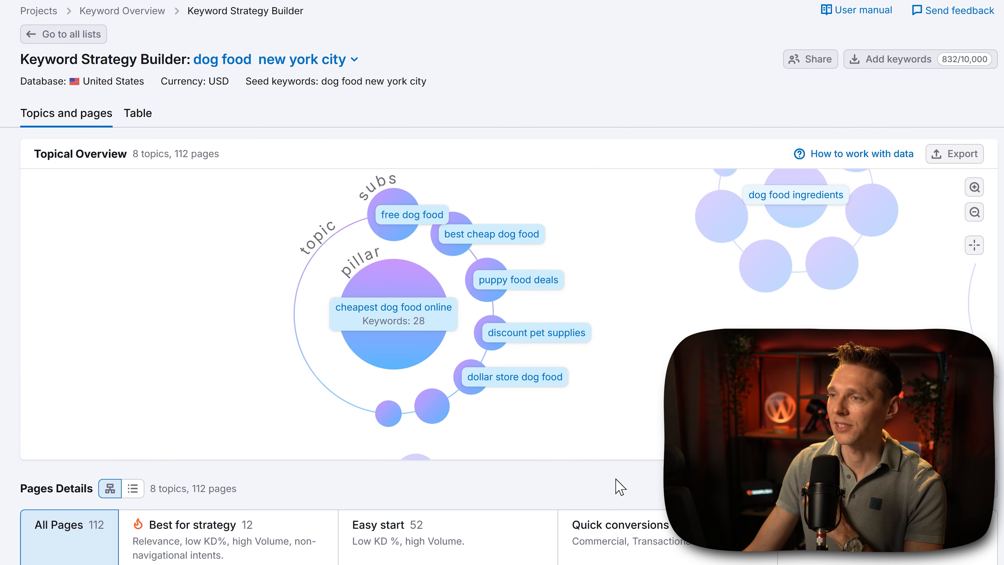
Step: Open the details of the cheapest dog food online pillar page and review its subpages and those of dog food ingredients
left_click(389, 312)
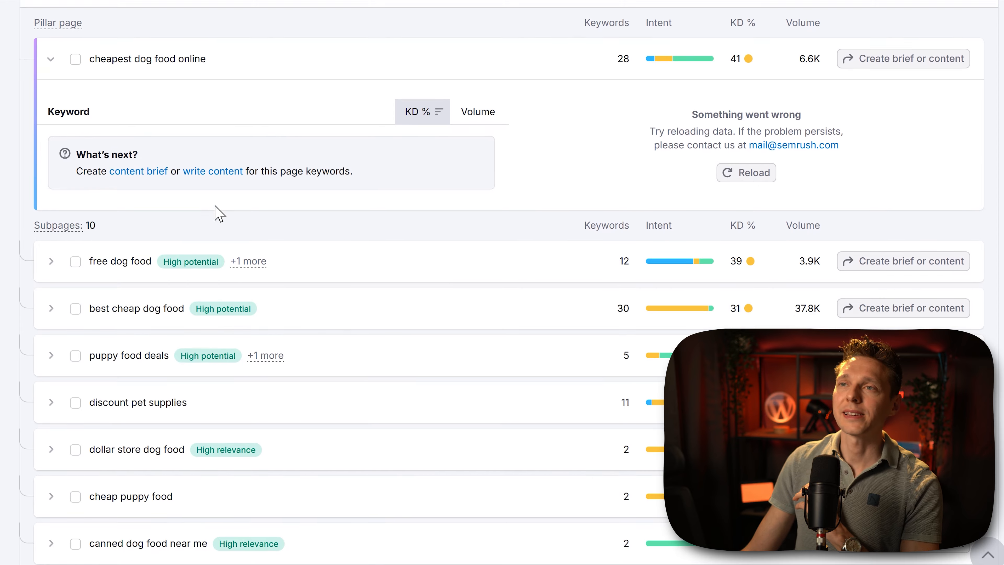
scroll(161, 132, "up", 2)
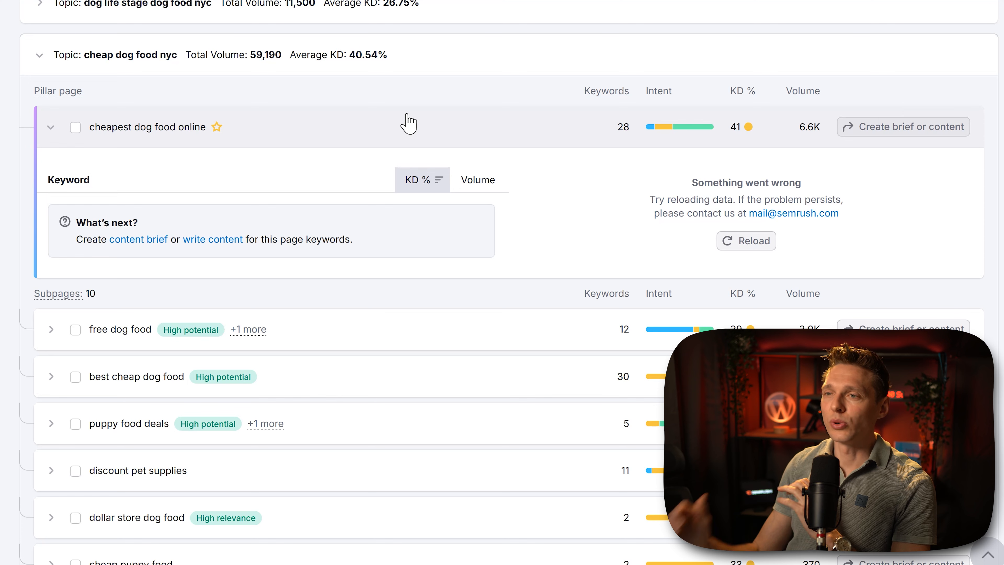
scroll(407, 258, "down", 3)
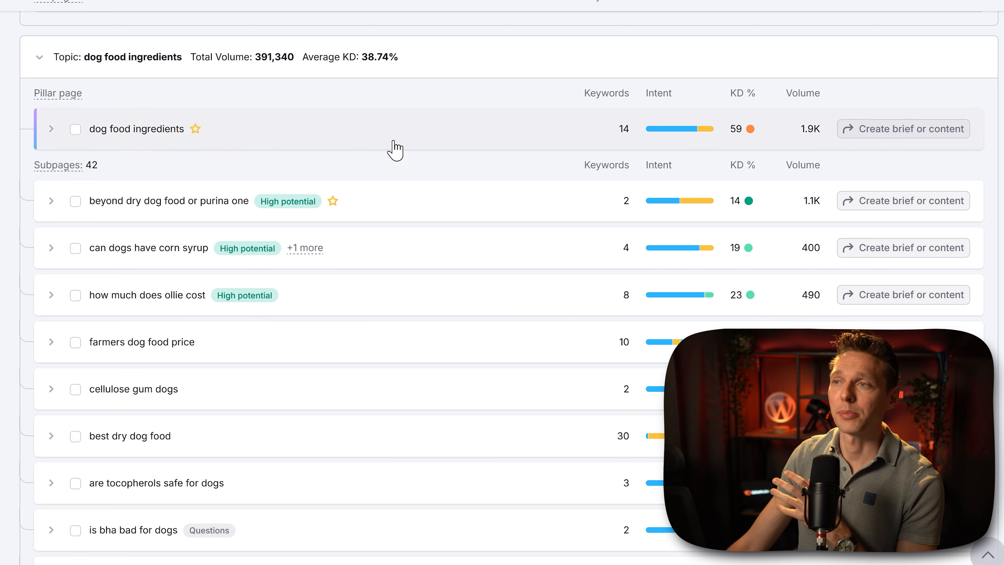
middle_click(446, 140)
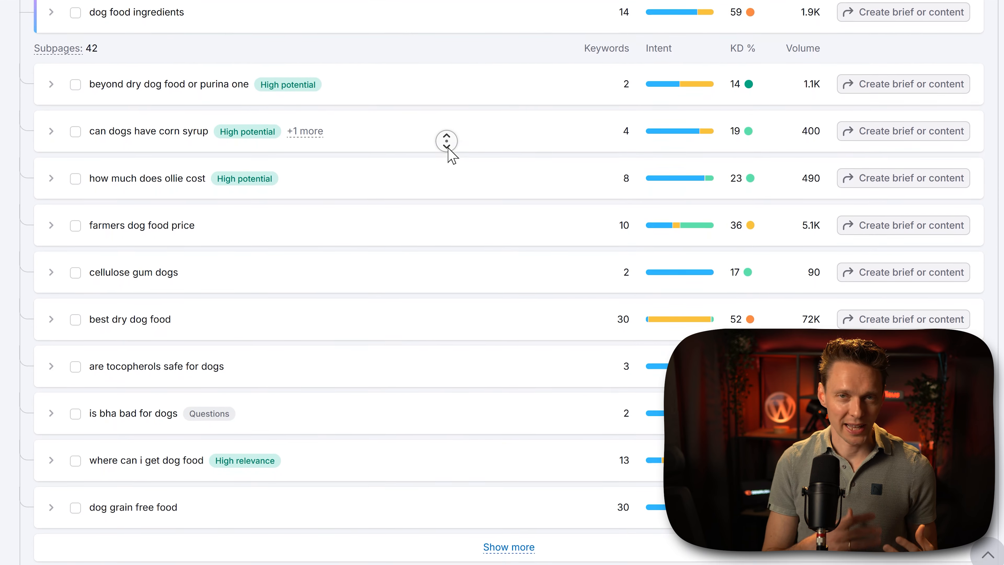
Step: Review the brief and article creation options for the dog food ingredients pillar page, trying both article choices, and close them without applying
scroll(397, 170, "up", 3)
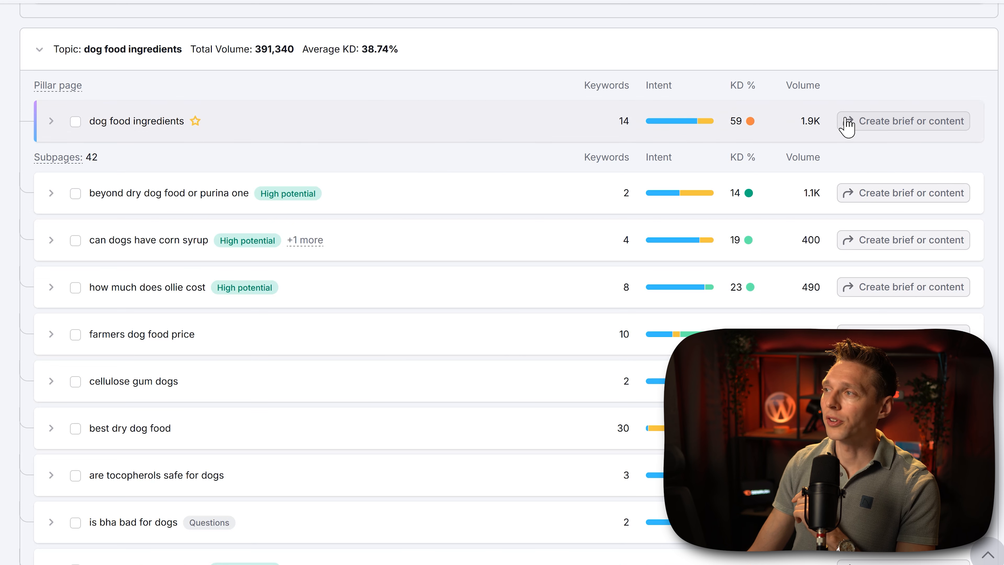
left_click(911, 123)
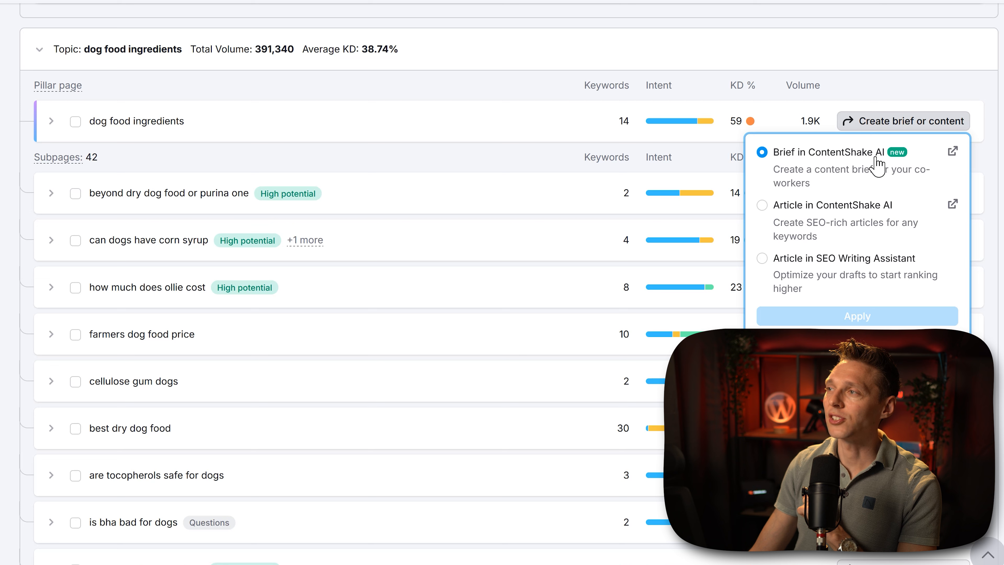
left_click(823, 217)
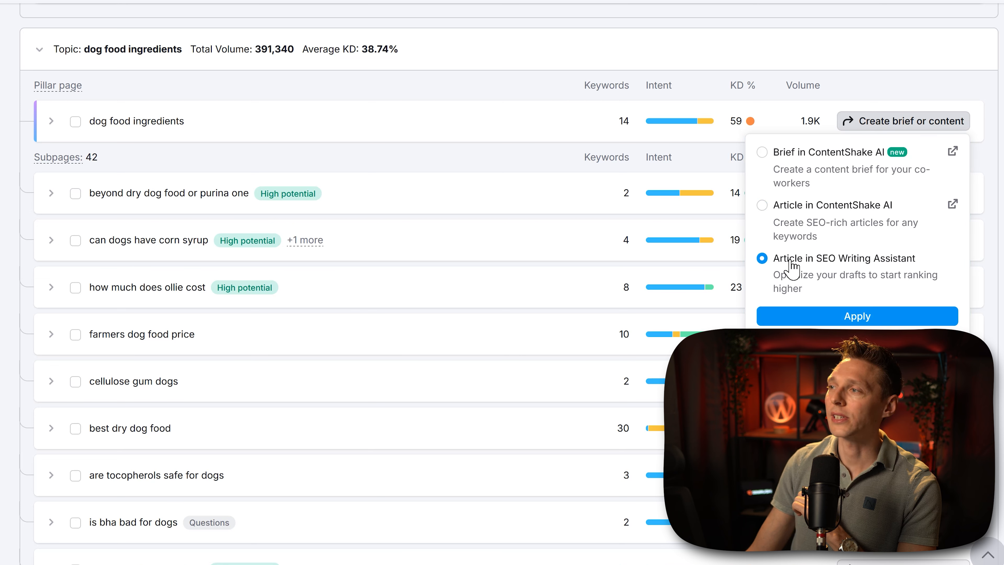
left_click(797, 212)
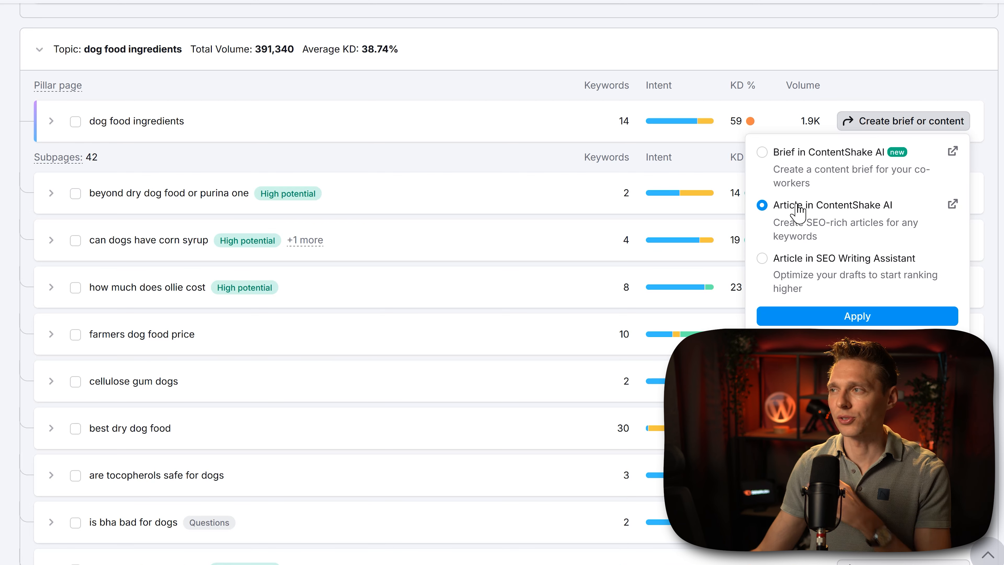
left_click(542, 177)
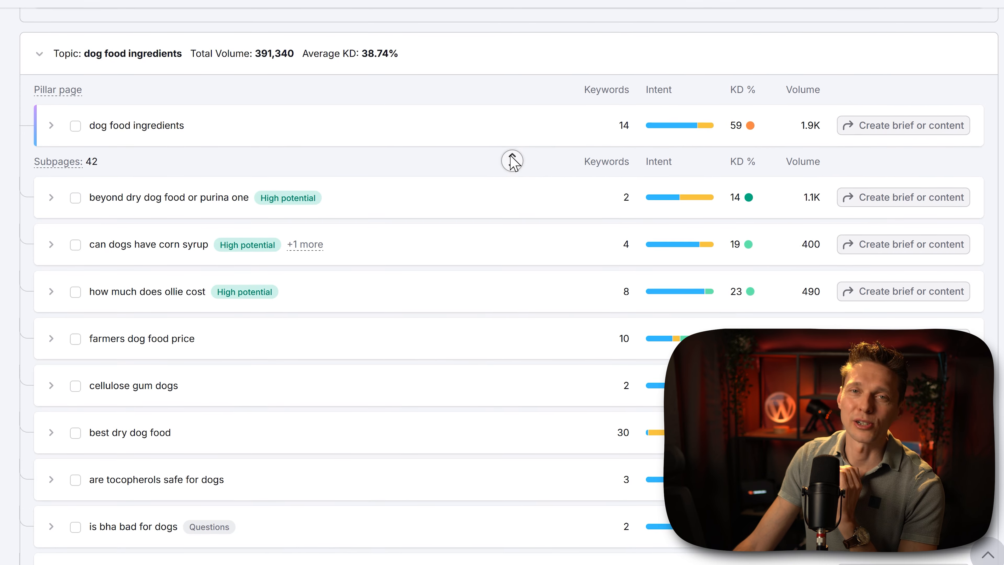
Step: Select the dog food ingredients pillar page and its first four subpages, and set up sending their keywords to Position Tracking for the petmarketnyc.com project
scroll(514, 166, "up", 2)
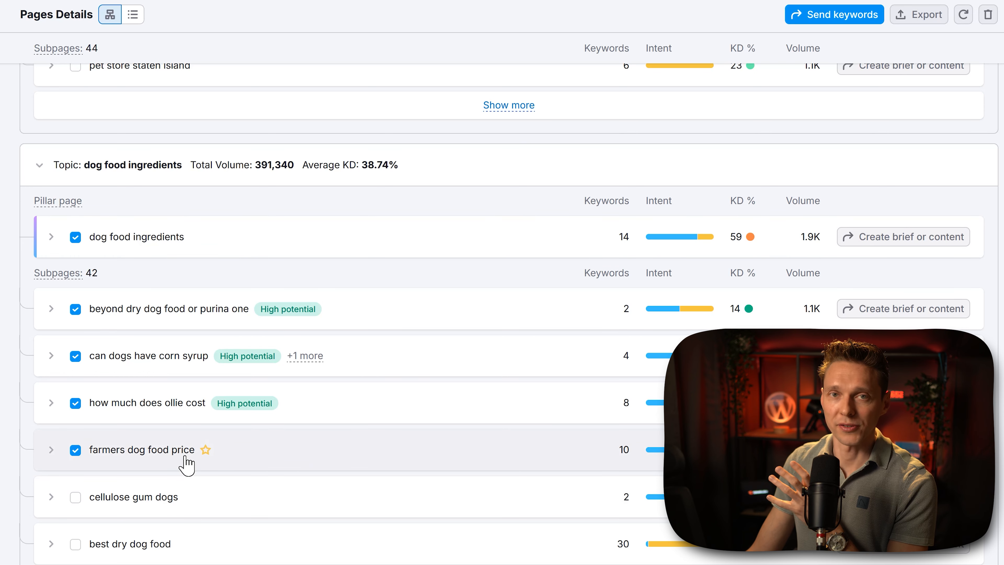
left_click(822, 23)
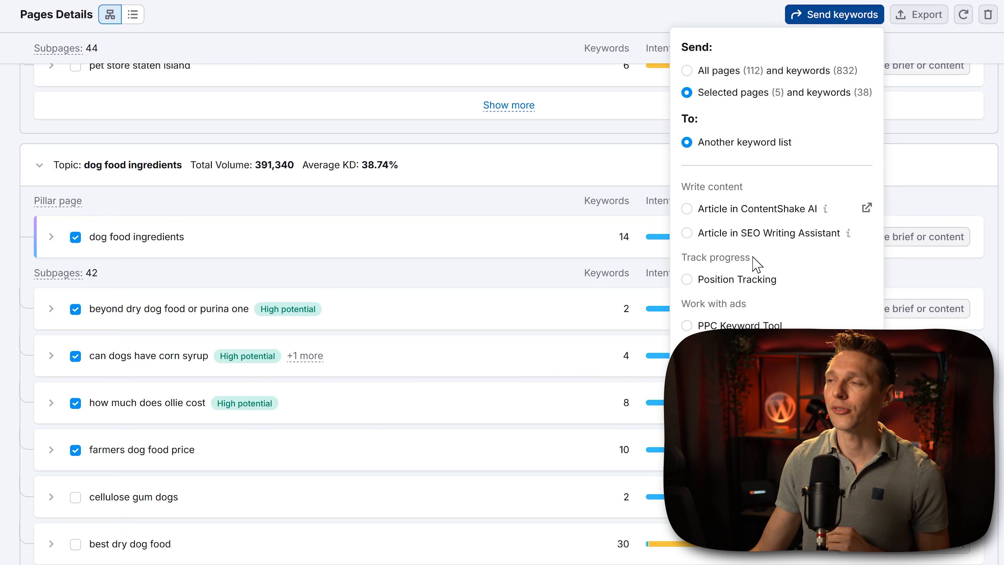
left_click(687, 279)
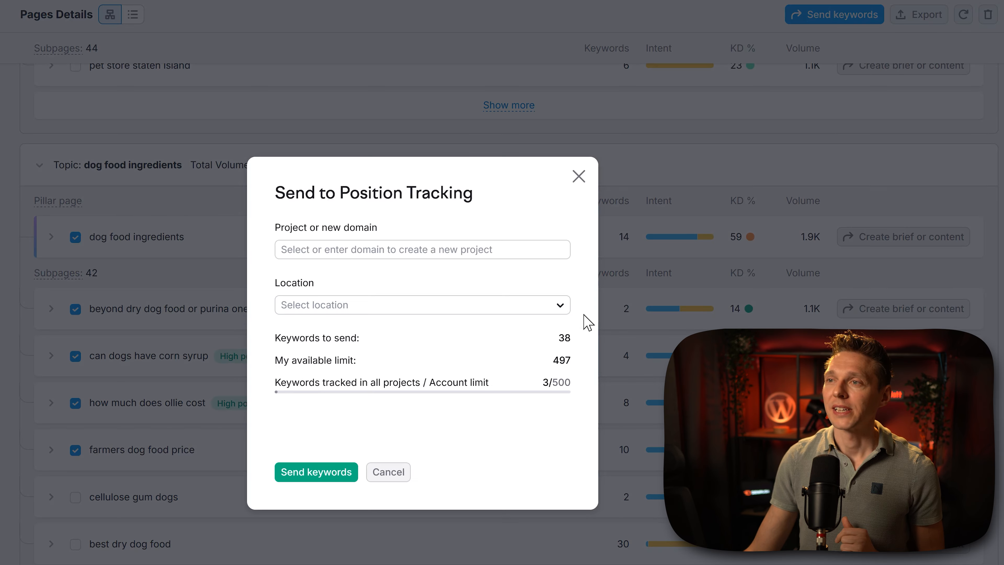
left_click(340, 249)
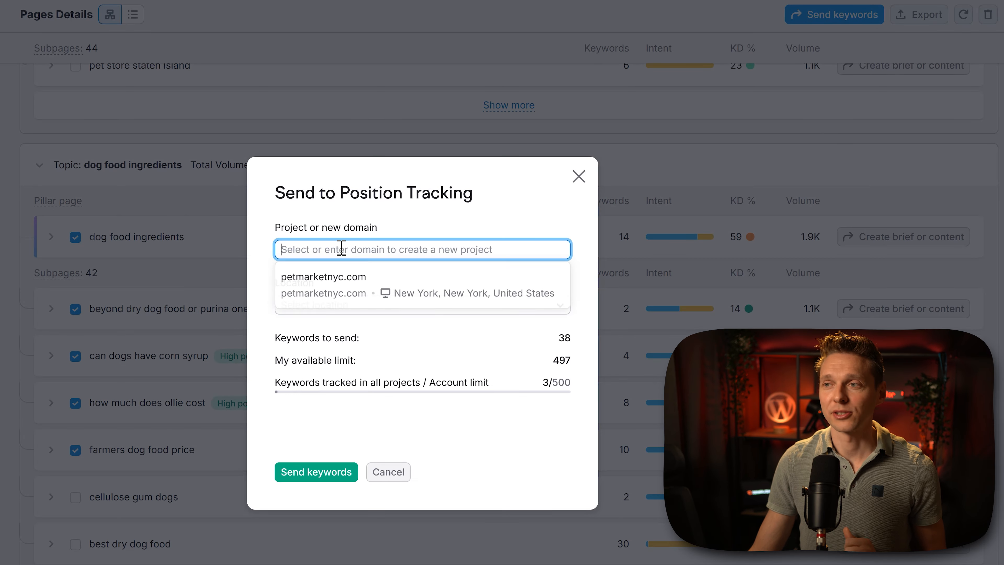
left_click(332, 289)
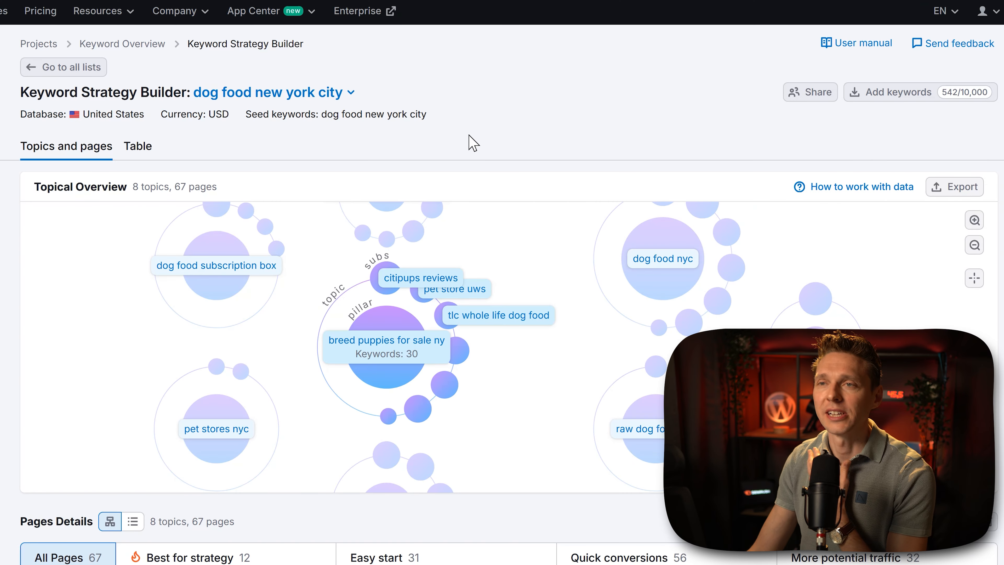
Step: Return to the overview of all keyword lists and look over the saved lists
left_click(71, 67)
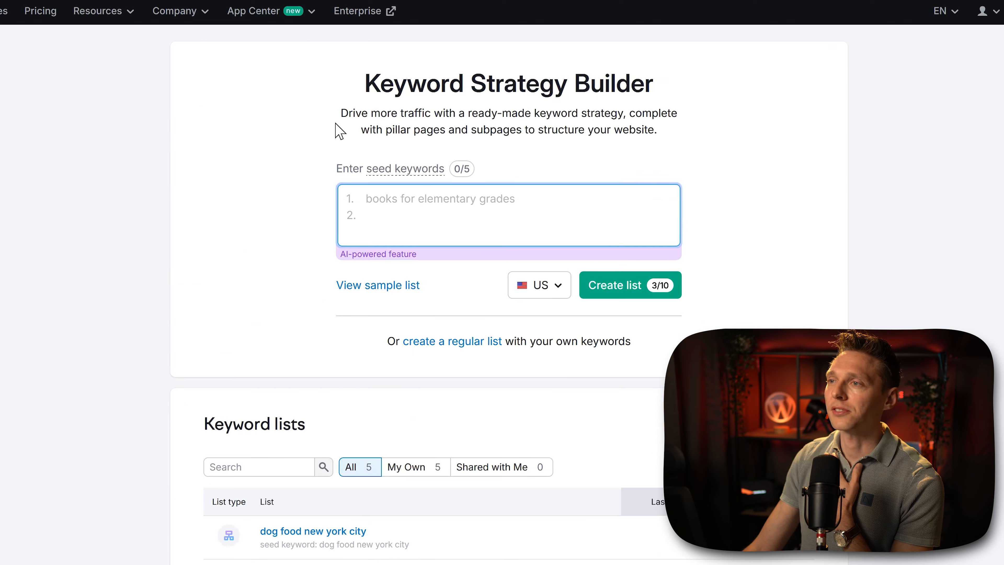
scroll(367, 379, "down", 1)
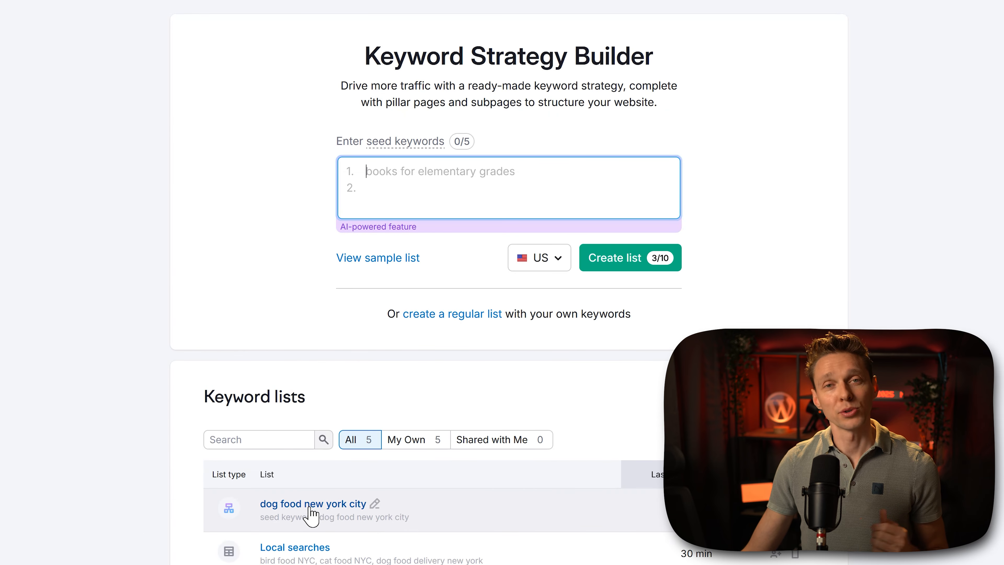